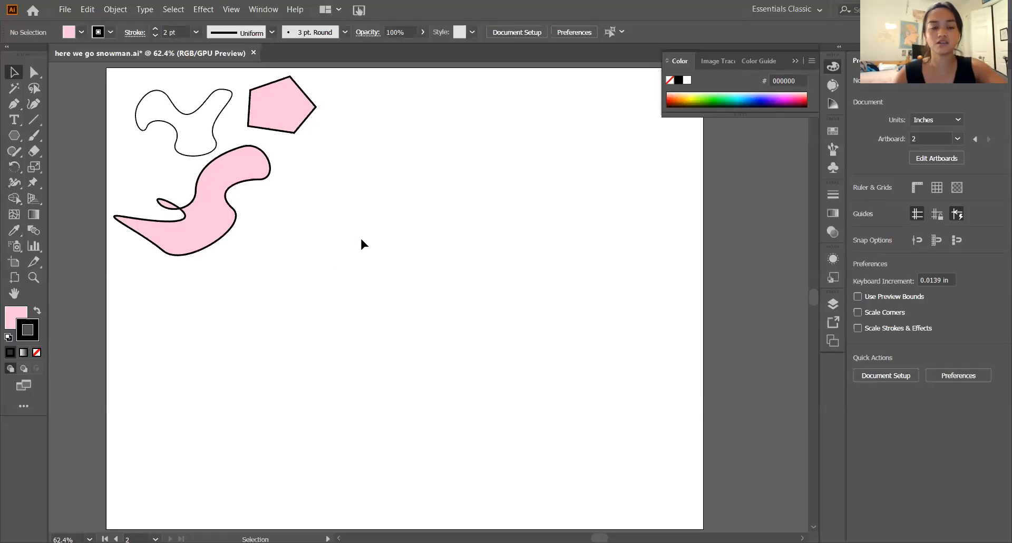
- Draw a circle about 2.47 in wide in the middle of the artboard and remove its stroke
{"action": "key", "text": "l"}
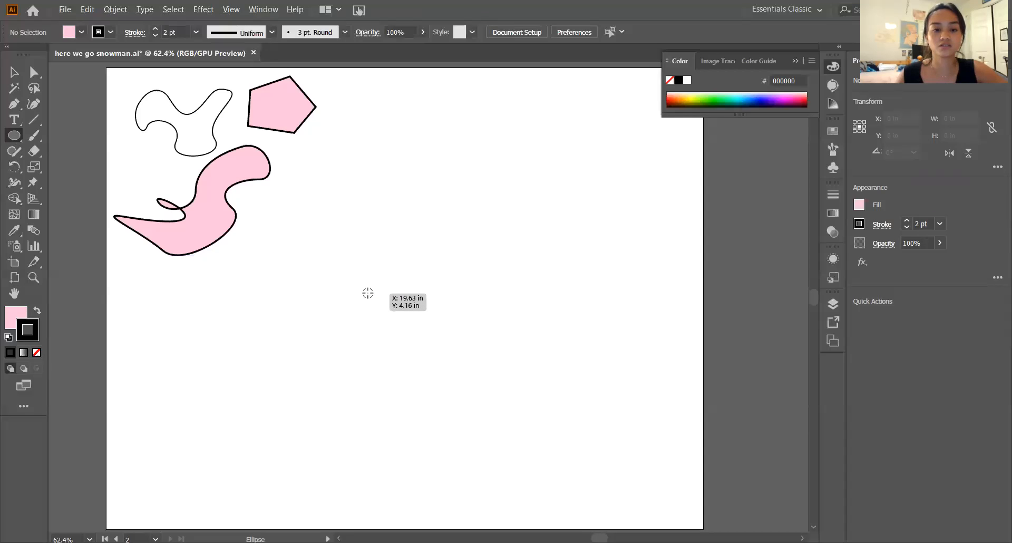
{"action": "left_click_drag", "start_coordinate": [367, 293], "coordinate": [416, 360]}
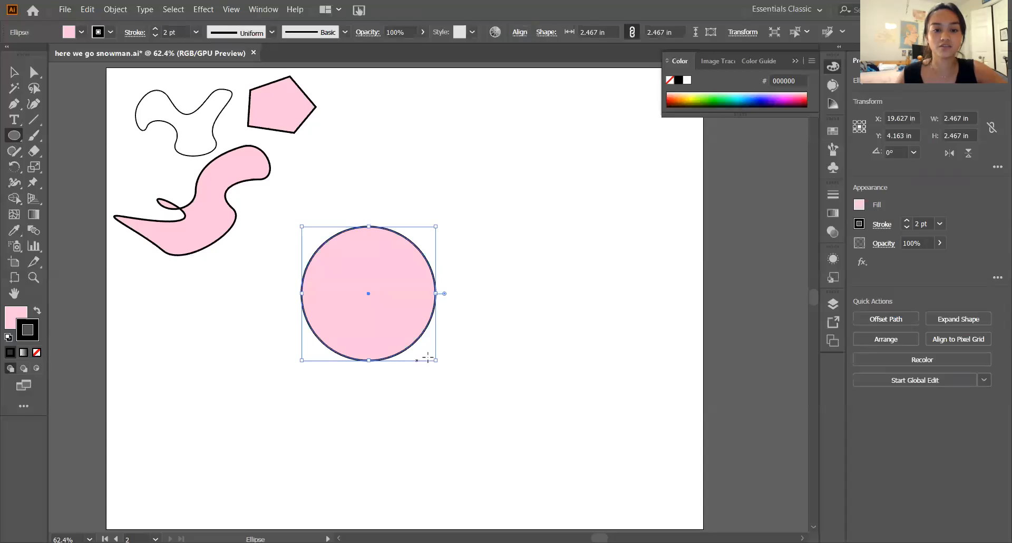
{"action": "key", "text": "v"}
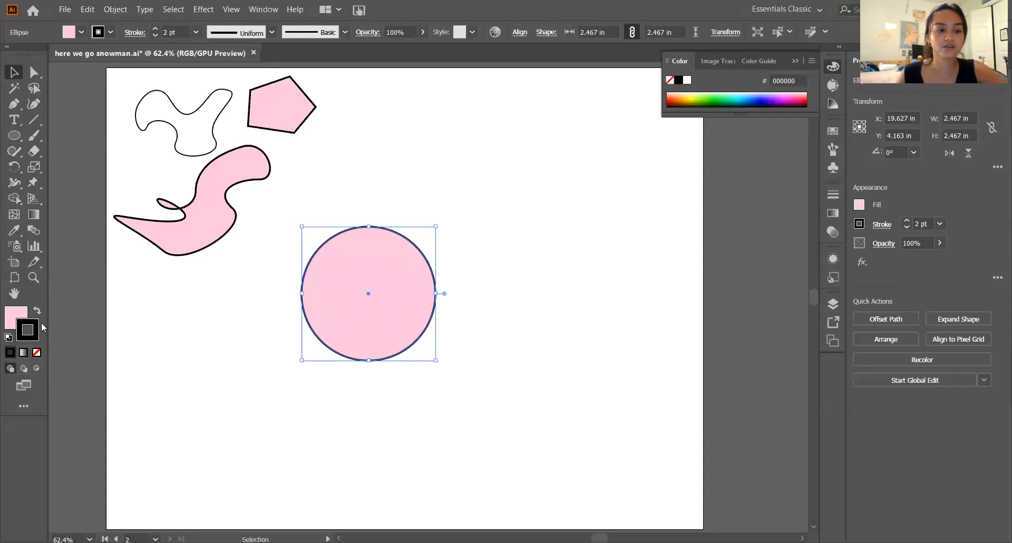
{"action": "left_click", "coordinate": [36, 354]}
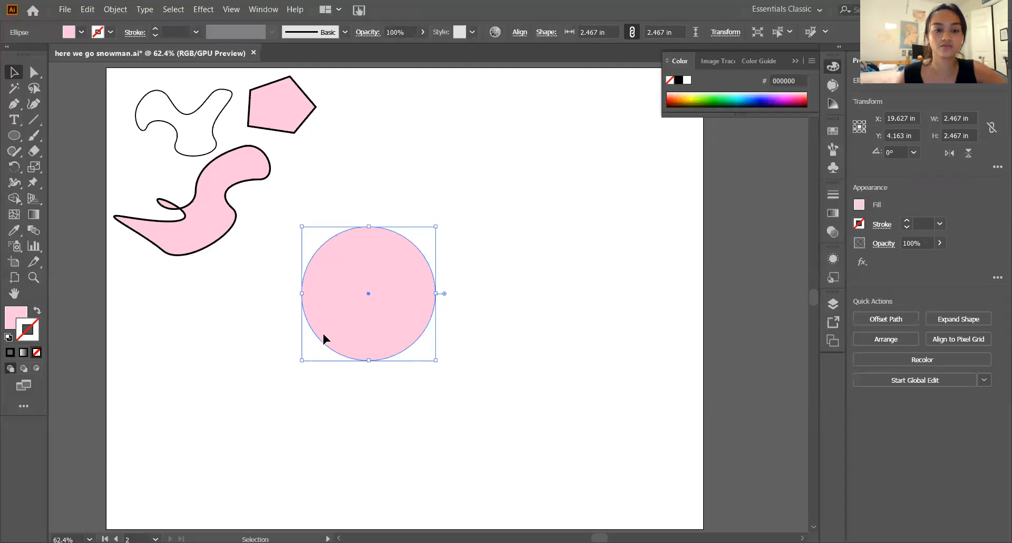
{"action": "left_click", "coordinate": [516, 305]}
- Move the pink circle around the artboard, ending at about X 21.13 in, Y 4.82 in
{"action": "left_click_drag", "start_coordinate": [362, 310], "coordinate": [356, 337]}
{"action": "left_click", "coordinate": [498, 322]}
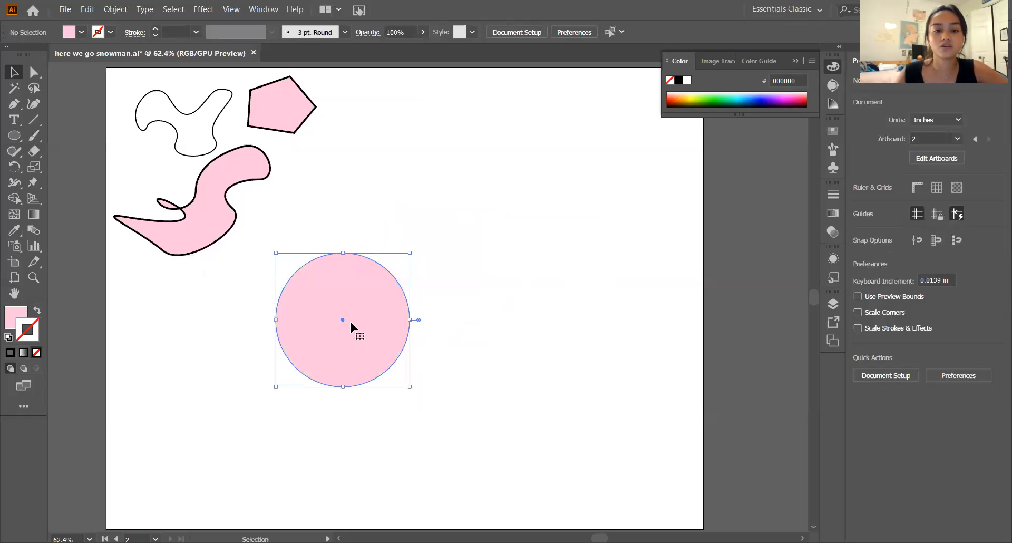
{"action": "left_click", "coordinate": [491, 302]}
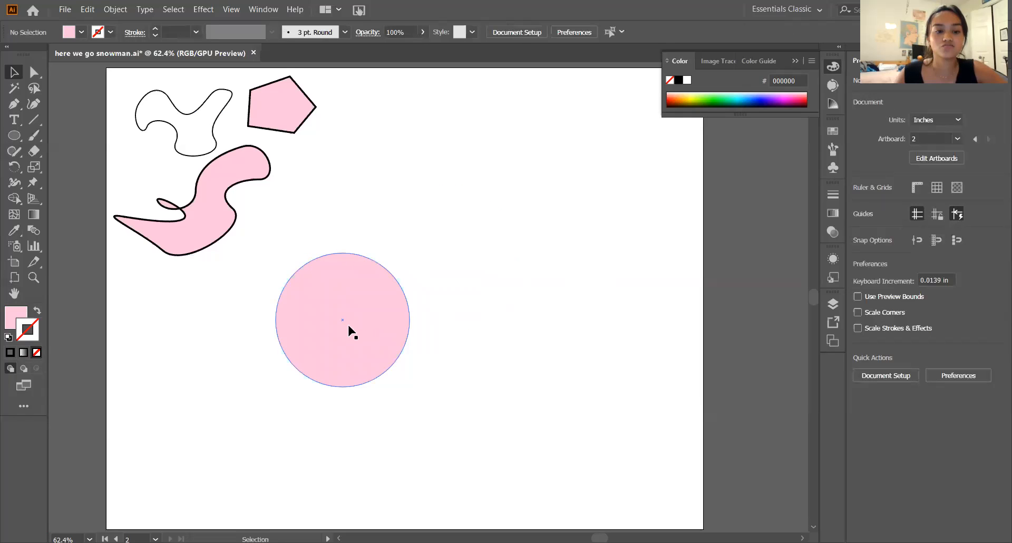
{"action": "left_click_drag", "start_coordinate": [348, 327], "coordinate": [446, 254]}
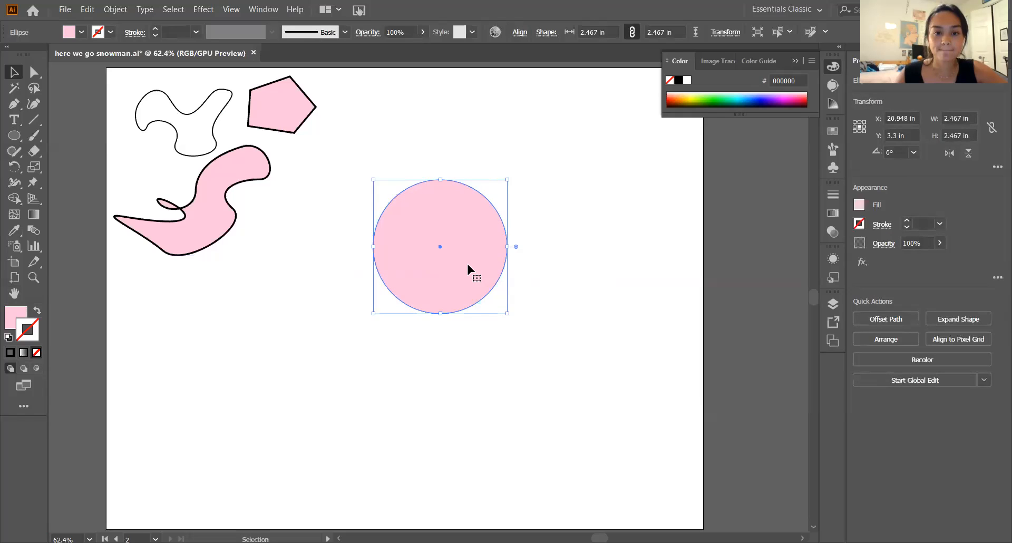
{"action": "left_click_drag", "start_coordinate": [462, 256], "coordinate": [457, 335]}
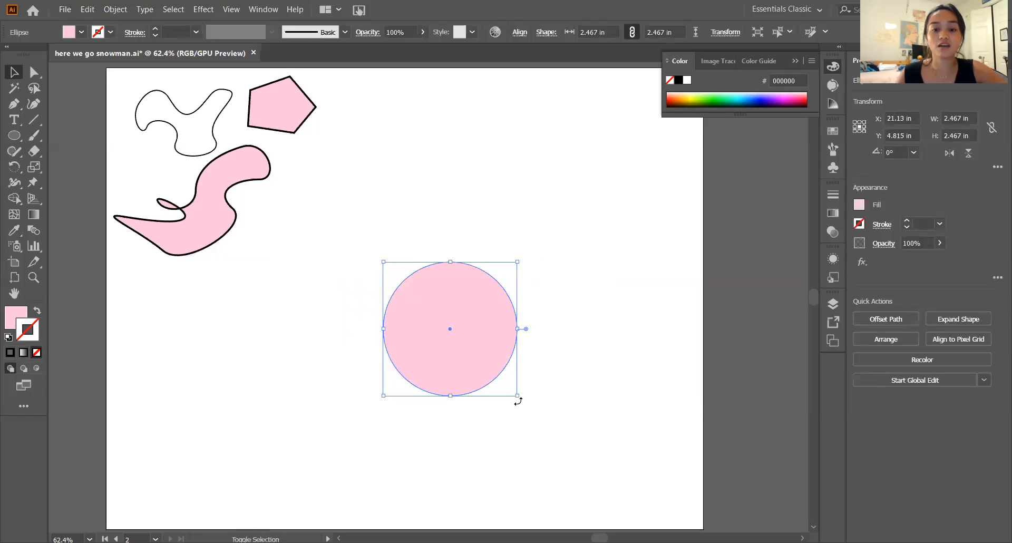
- Scale the circle down proportionally to about 1.87 in and shift it toward the artboard's lower left
{"action": "left_click_drag", "start_coordinate": [519, 395], "coordinate": [483, 363]}
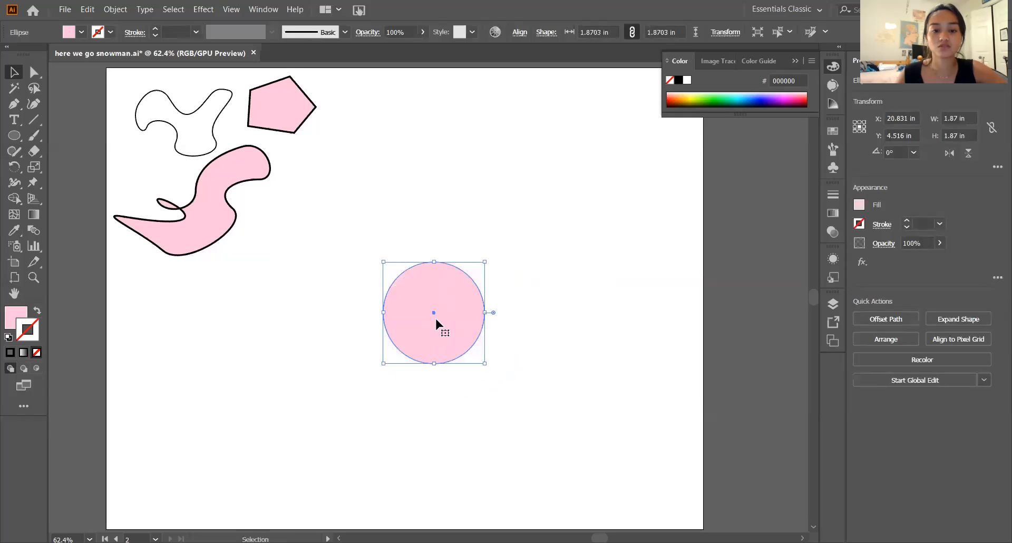
{"action": "left_click_drag", "start_coordinate": [435, 319], "coordinate": [401, 338]}
{"action": "left_click", "coordinate": [515, 323]}
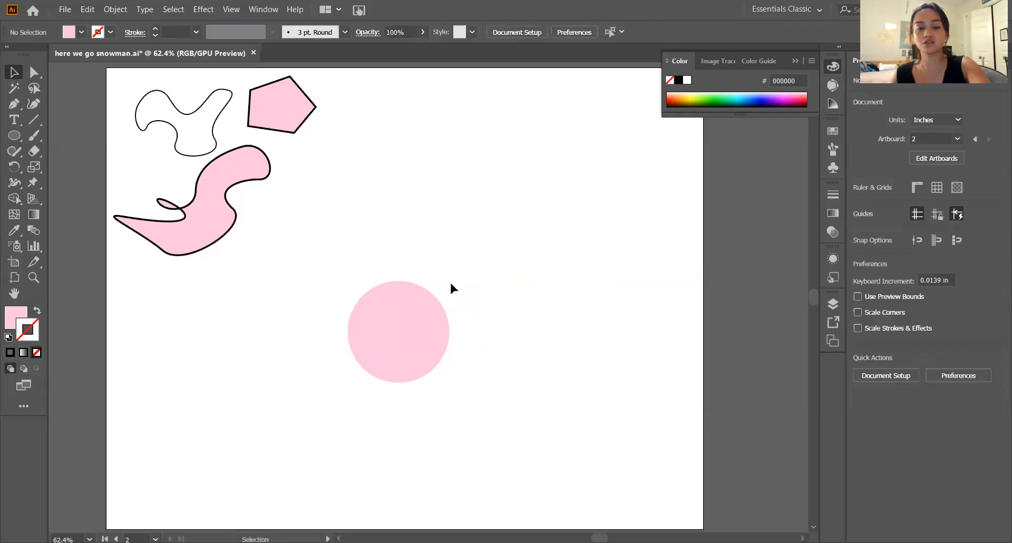
- Scale the circle down proportionally to about 1.23 in, move it to the artboard's centre and deselect it
{"action": "key", "text": "l"}
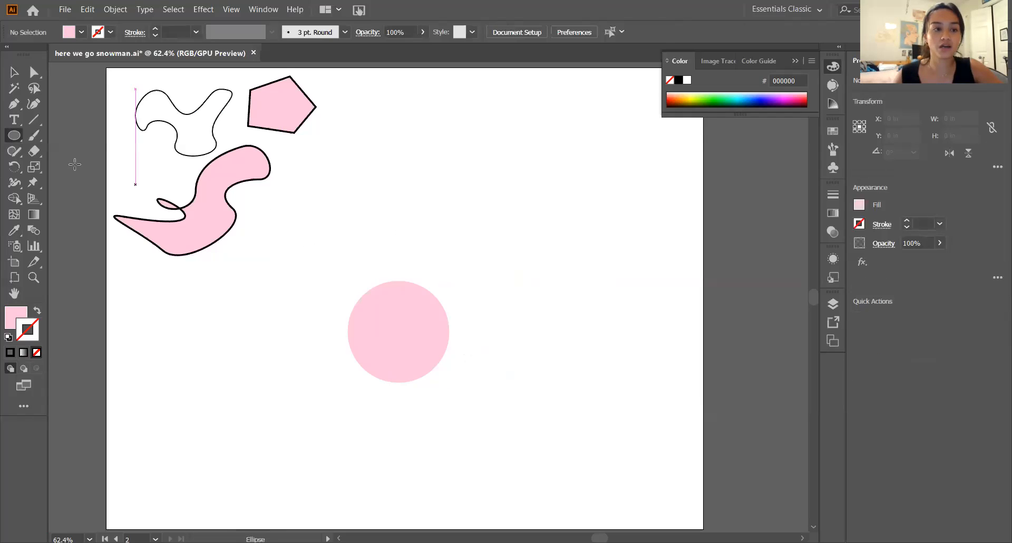
{"action": "key", "text": "m"}
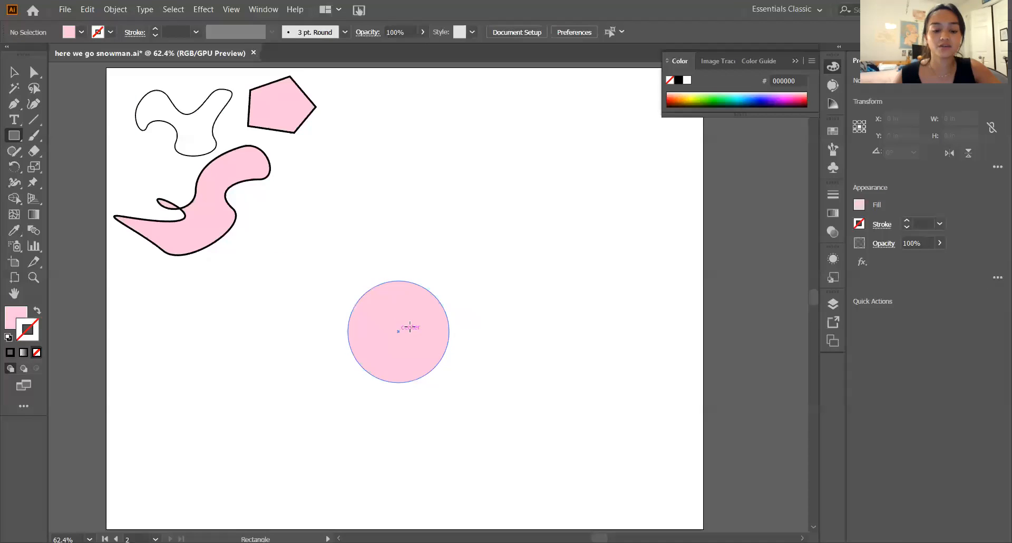
{"action": "key", "text": "v"}
{"action": "left_click", "coordinate": [420, 326]}
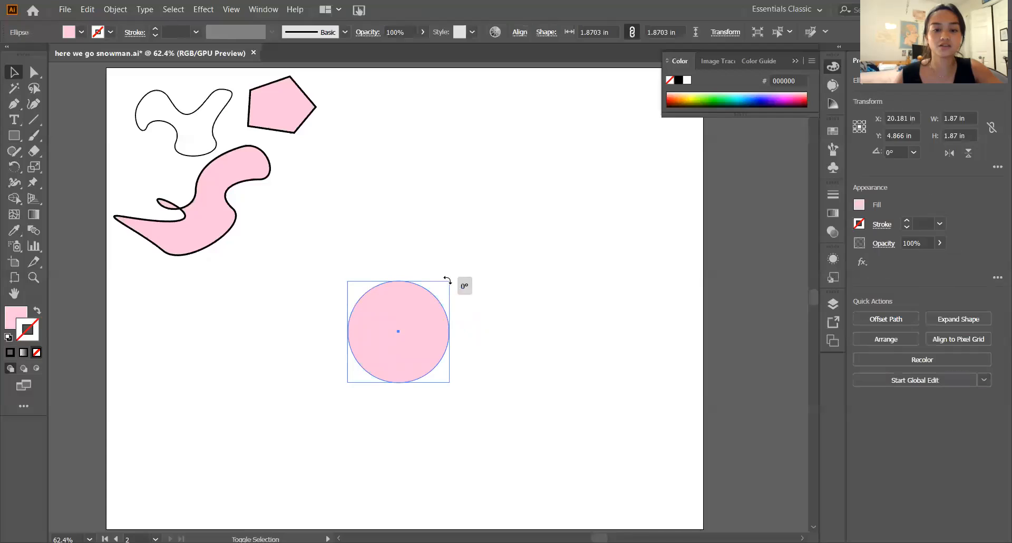
{"action": "left_click_drag", "start_coordinate": [448, 281], "coordinate": [414, 315]}
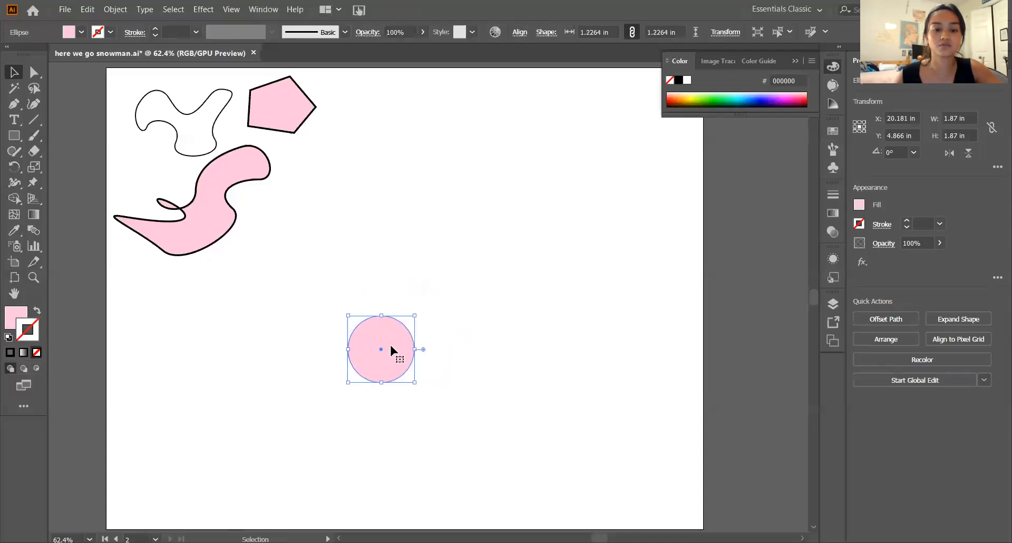
{"action": "left_click_drag", "start_coordinate": [391, 350], "coordinate": [453, 299]}
{"action": "key", "text": "ctrl+shift+a"}
- Draw a square about 2.35 in wide from the circle's centre and move it slightly upward
{"action": "key", "text": "m"}
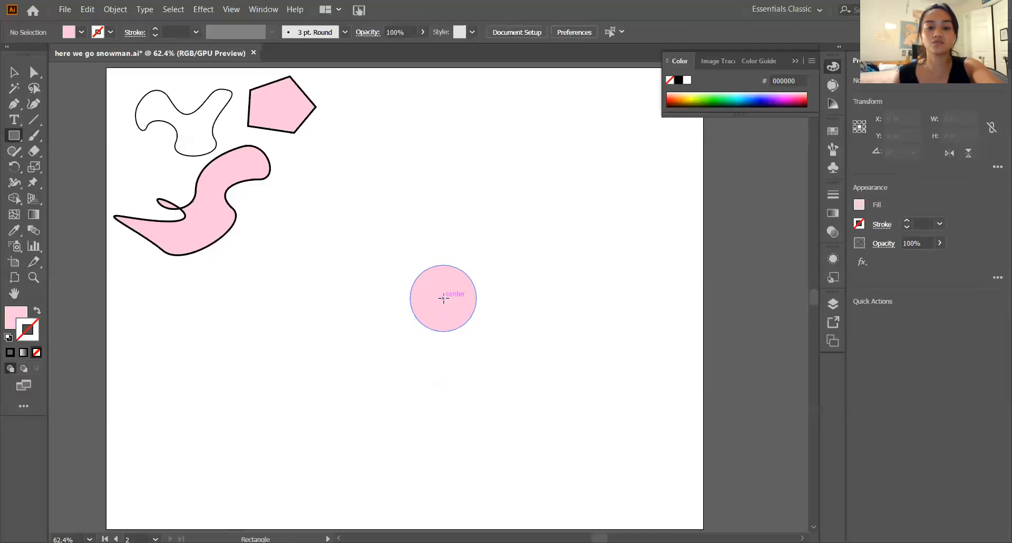
{"action": "left_click_drag", "start_coordinate": [444, 298], "coordinate": [501, 362]}
{"action": "key", "text": "v"}
{"action": "left_click_drag", "start_coordinate": [451, 318], "coordinate": [451, 306]}
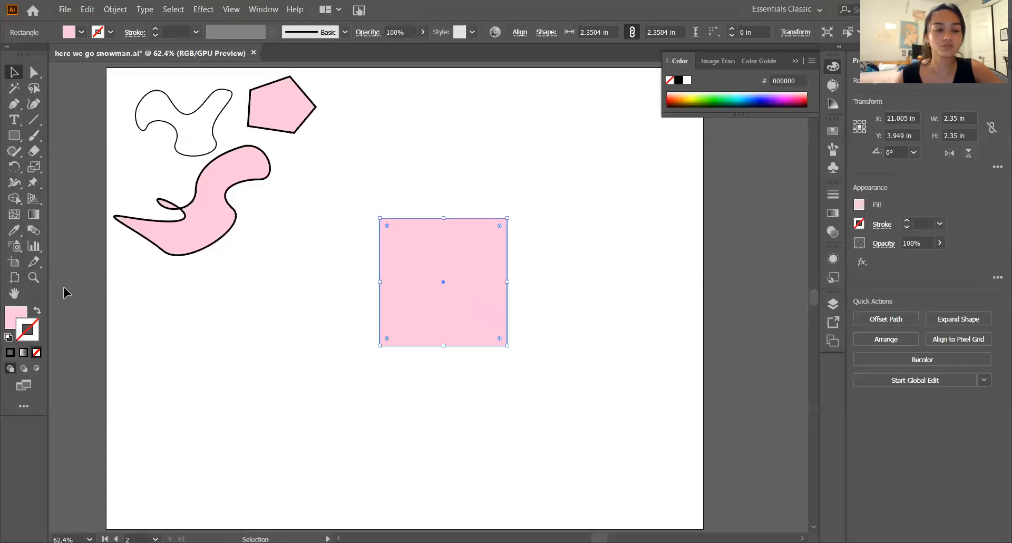
- Change the square's fill to the darker pink e22d80
{"action": "left_click", "coordinate": [23, 315]}
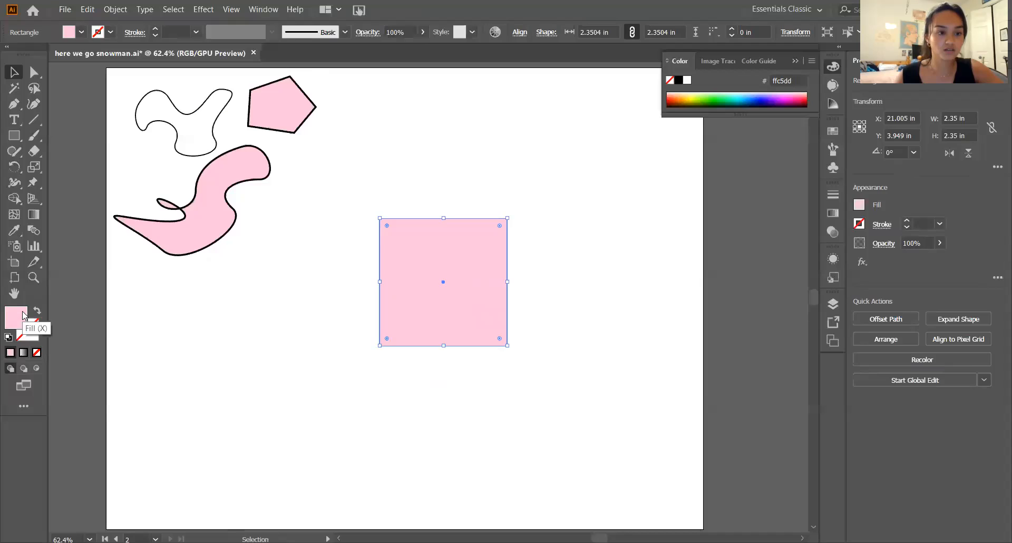
{"action": "double_click", "coordinate": [24, 319]}
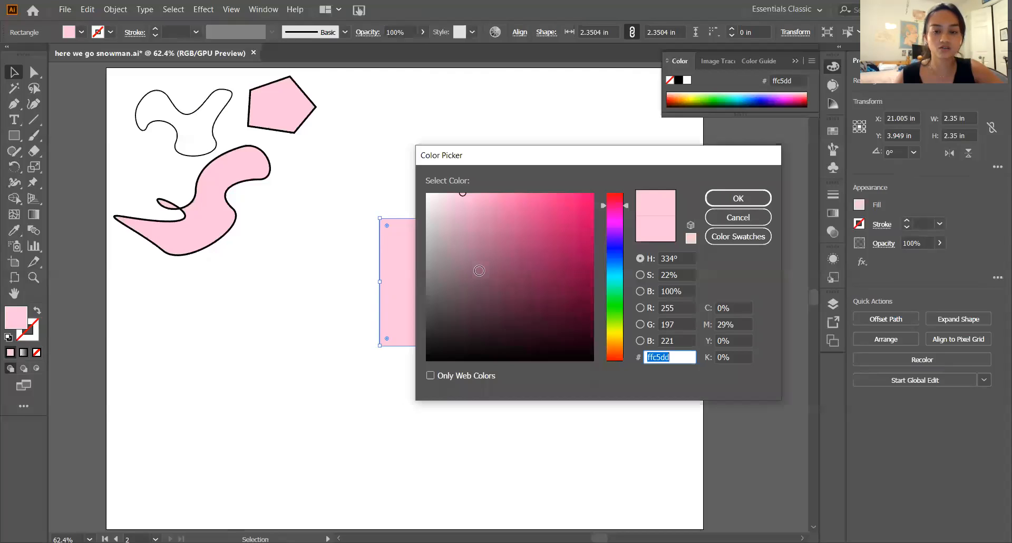
{"action": "mouse_move", "coordinate": [549, 236]}
{"action": "left_mouse_down"}
{"action": "mouse_move", "coordinate": [583, 226]}
{"action": "mouse_move", "coordinate": [572, 203]}
{"action": "mouse_move", "coordinate": [562, 210]}
{"action": "left_mouse_up"}
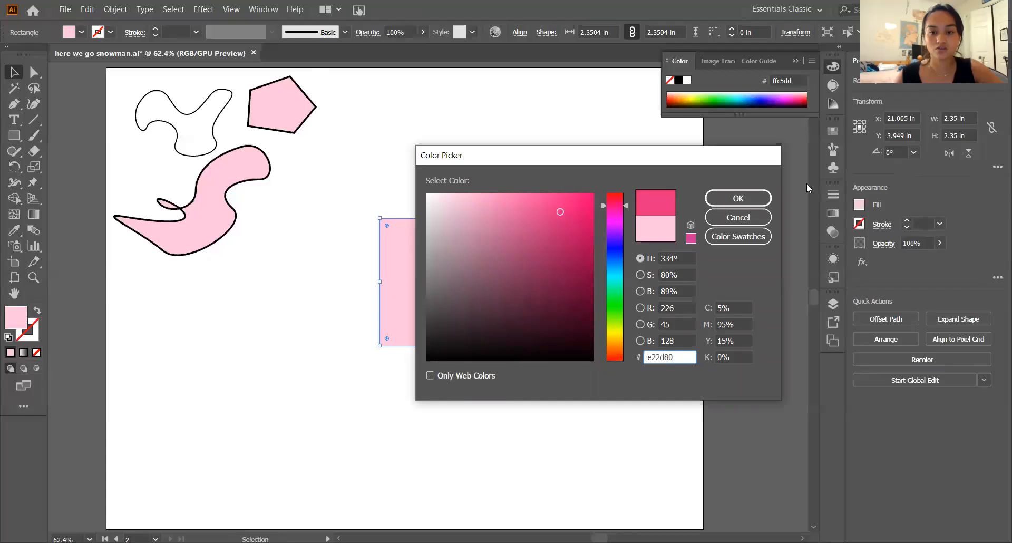
{"action": "left_click", "coordinate": [740, 199]}
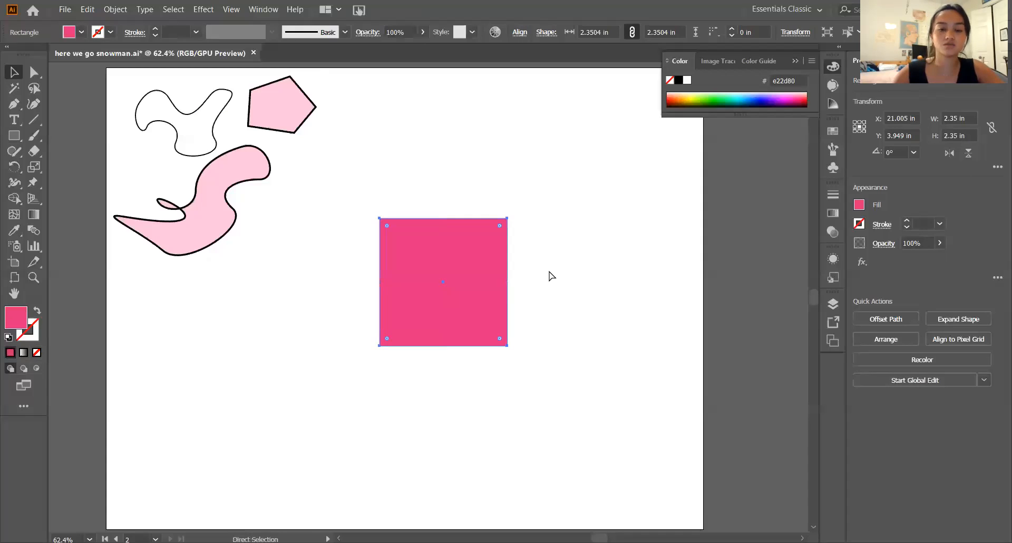
- Send the dark pink square behind the circle and deselect it
{"action": "key", "text": "ctrl+shift+bracketleft"}
{"action": "key", "text": "v"}
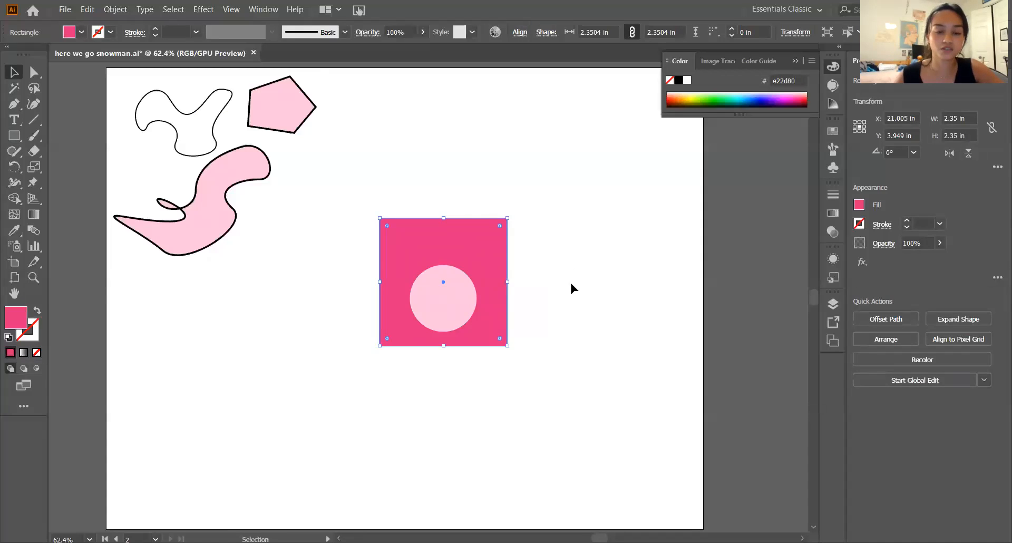
{"action": "left_click", "coordinate": [568, 298]}
- Move the square straight up until its bottom edge runs through the middle of the circle
{"action": "left_click_drag", "start_coordinate": [485, 258], "coordinate": [484, 244]}
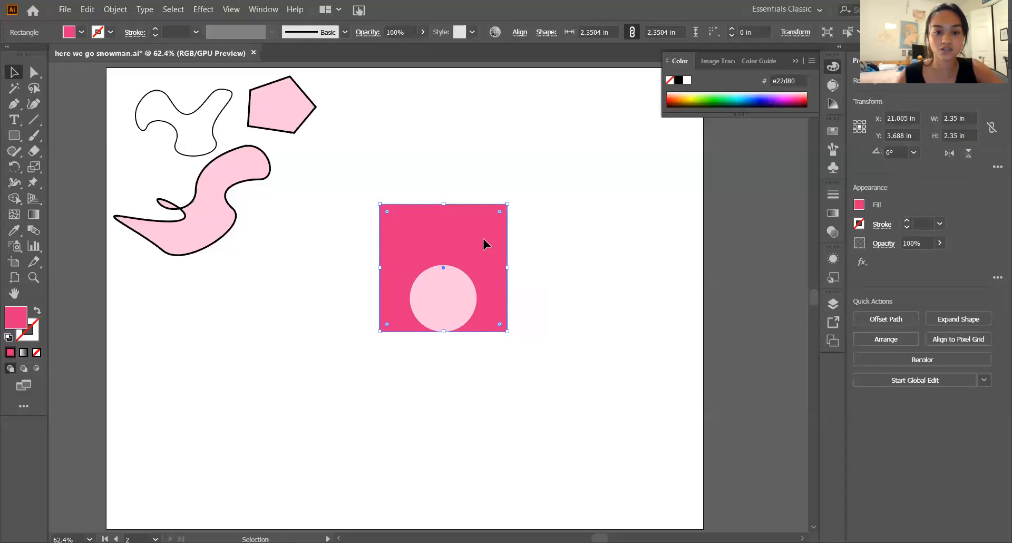
{"action": "key", "text": "shift+Up"}
{"action": "key", "text": "shift+Up"}
{"action": "key", "text": "shift+Up"}
{"action": "key", "text": "shift+Up"}
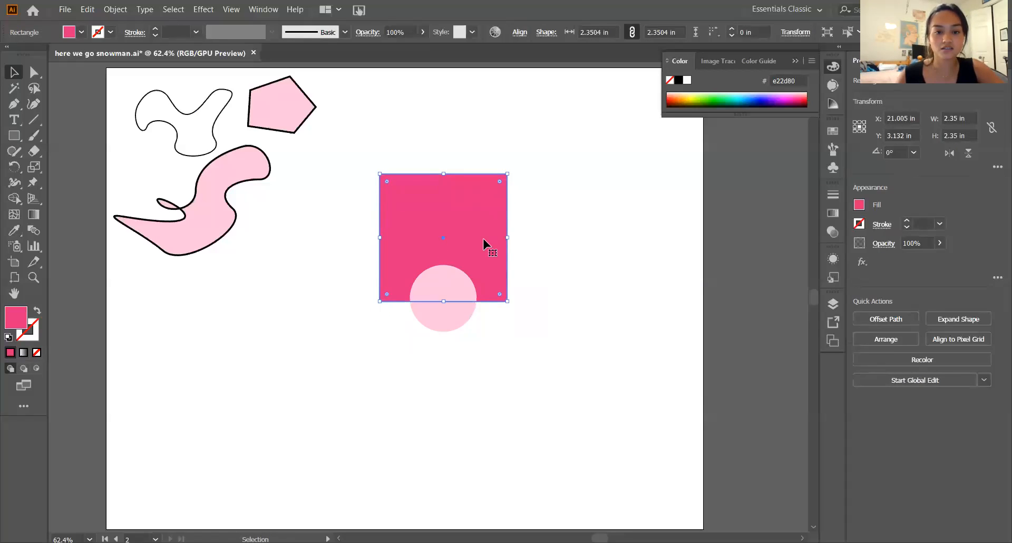
{"action": "left_click", "coordinate": [565, 271]}
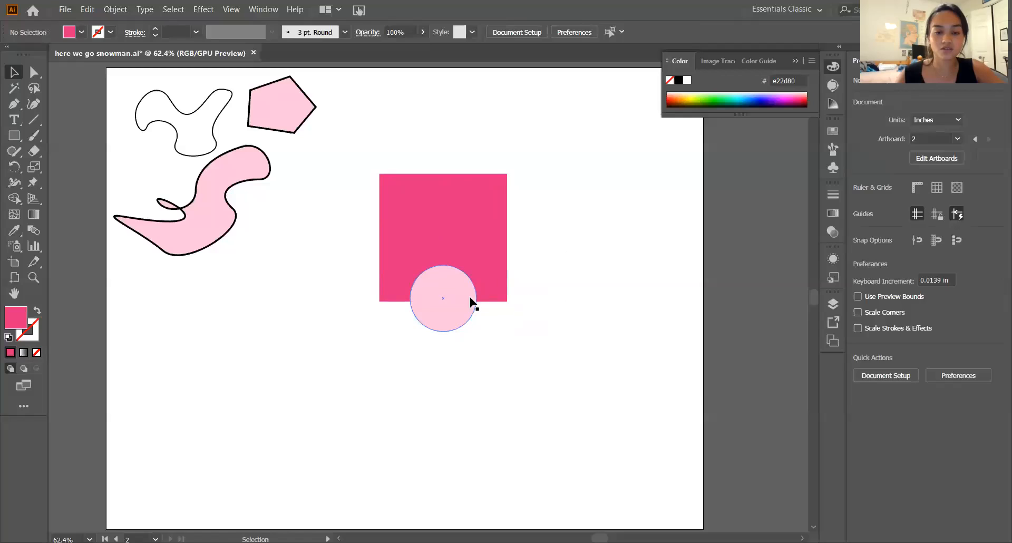
- Move the square back down behind the circle, and centre the circle on the square's bottom edge
{"action": "left_click_drag", "start_coordinate": [477, 268], "coordinate": [478, 317]}
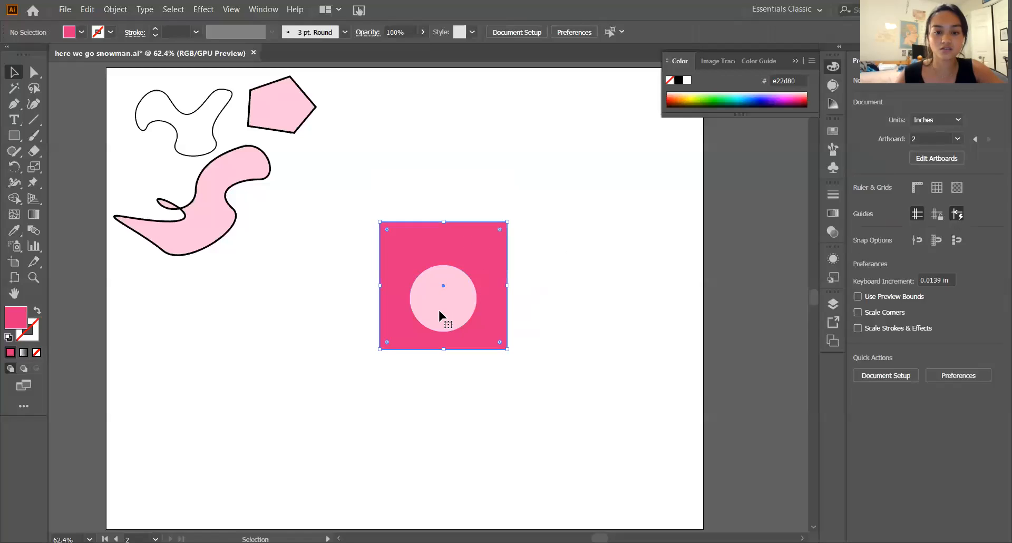
{"action": "left_click", "coordinate": [602, 303]}
{"action": "left_click", "coordinate": [490, 247]}
{"action": "left_click", "coordinate": [575, 290]}
{"action": "left_click", "coordinate": [442, 296]}
{"action": "left_click_drag", "start_coordinate": [441, 293], "coordinate": [442, 351]}
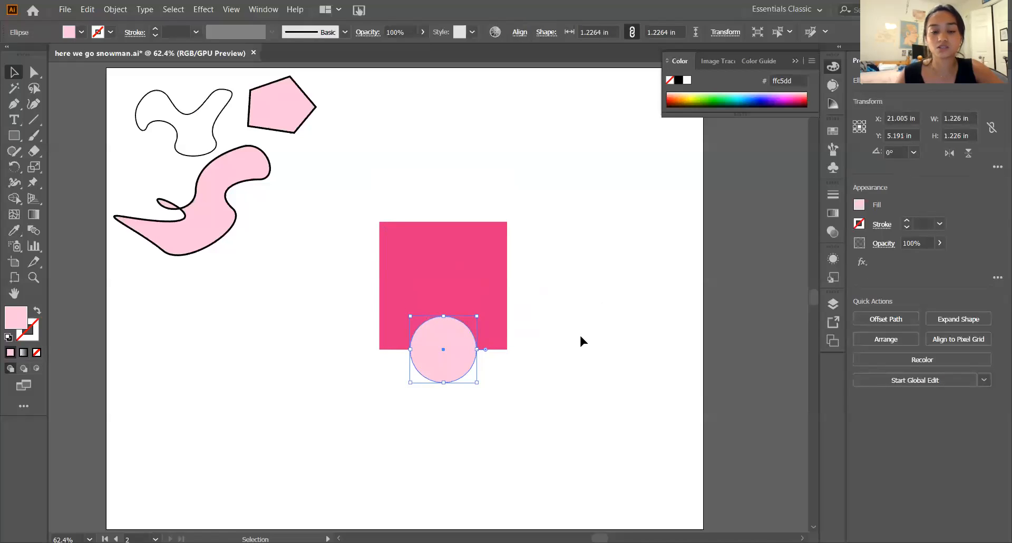
{"action": "left_click", "coordinate": [581, 337]}
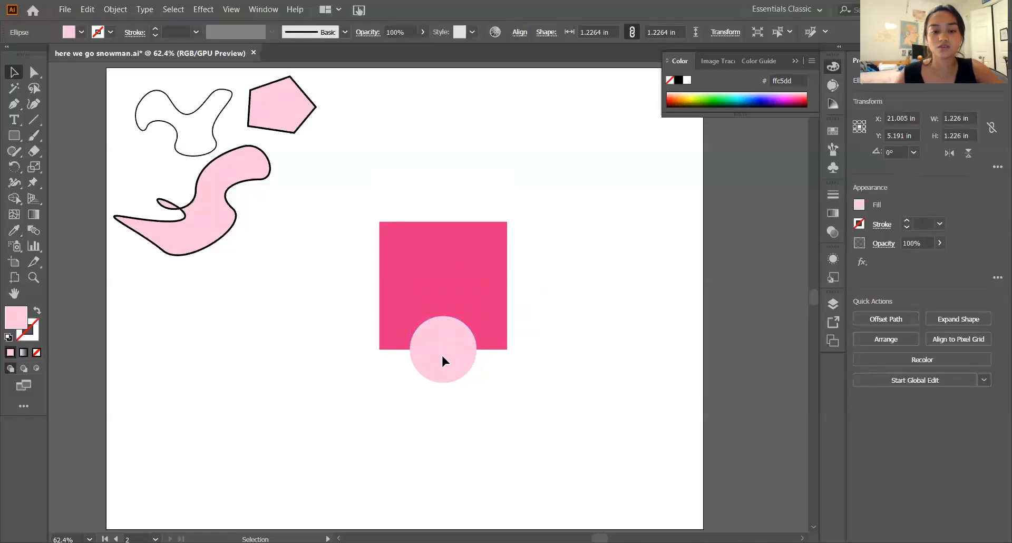
- Stretch the circle into an ellipse about 1.79 in tall and recentre it on the square's bottom edge
{"action": "left_click", "coordinate": [474, 341]}
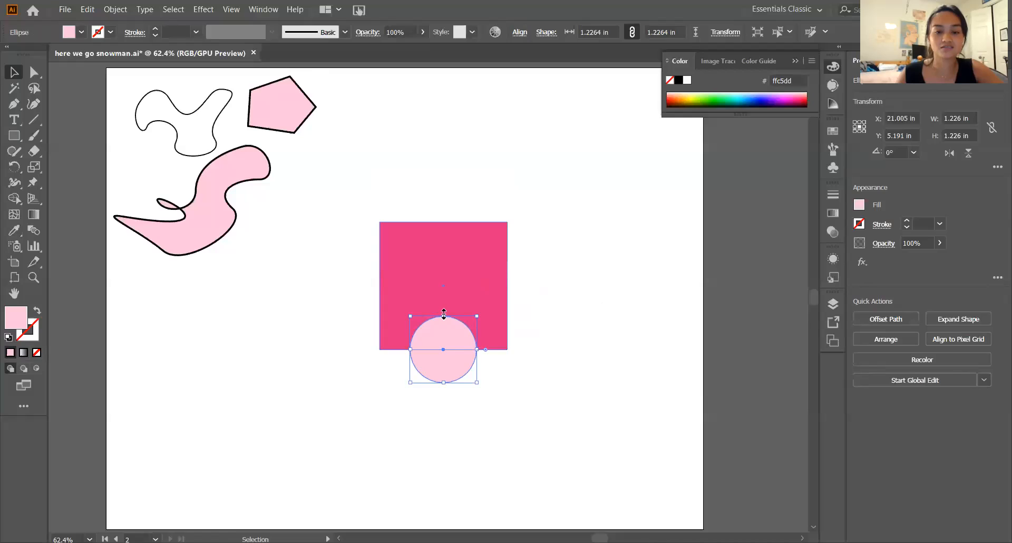
{"action": "left_click_drag", "start_coordinate": [444, 315], "coordinate": [444, 285]}
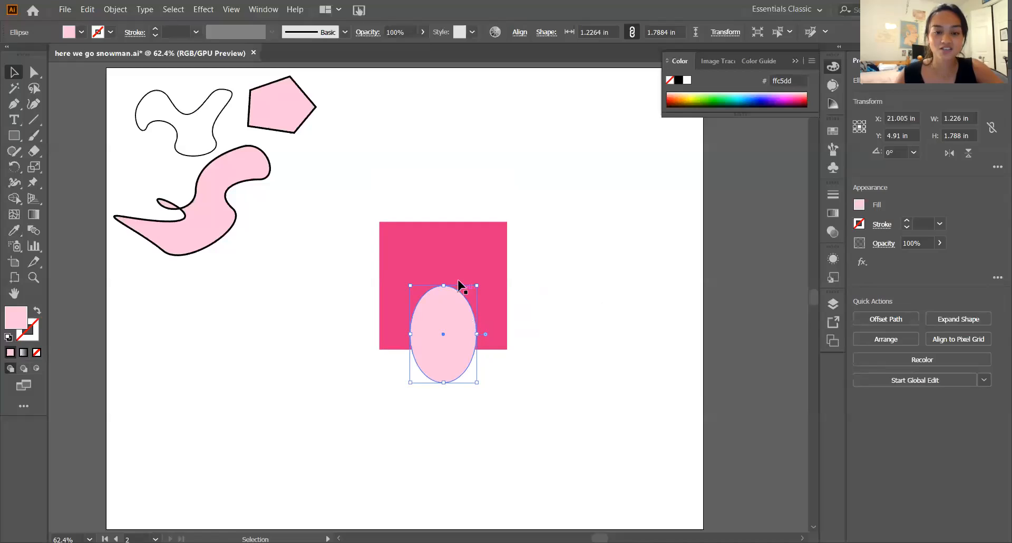
{"action": "left_click_drag", "start_coordinate": [458, 317], "coordinate": [451, 342]}
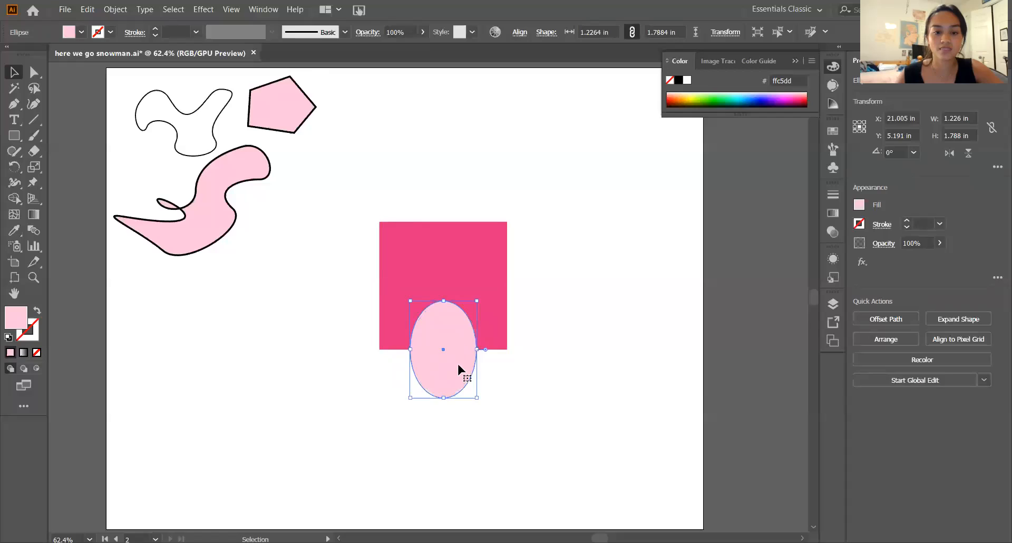
- Try pulling the ellipse's top anchor point upward to taper the shape, and undo the change
{"action": "key", "text": "ctrl+shift+a"}
{"action": "key", "text": "a"}
{"action": "left_click", "coordinate": [451, 314]}
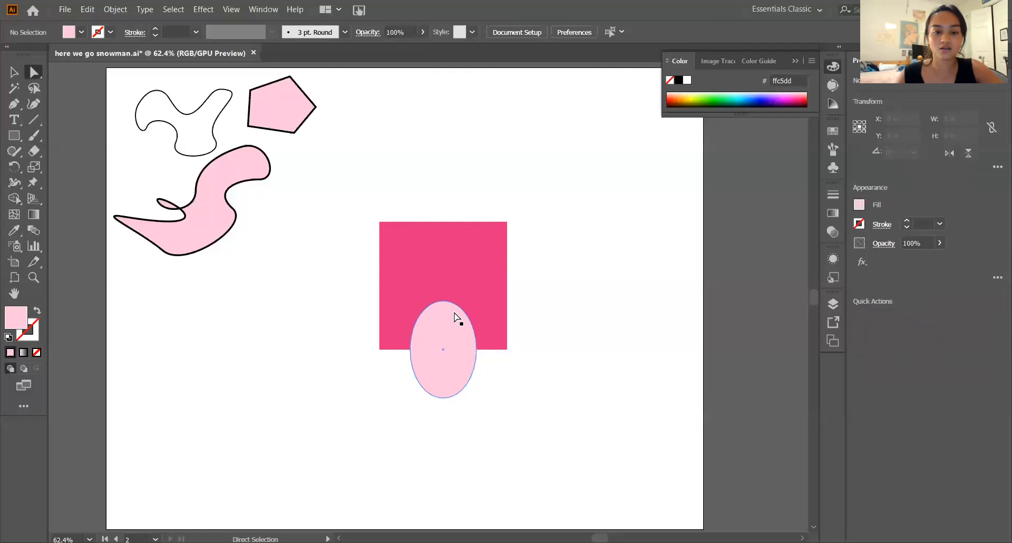
{"action": "left_click_drag", "start_coordinate": [443, 302], "coordinate": [442, 255]}
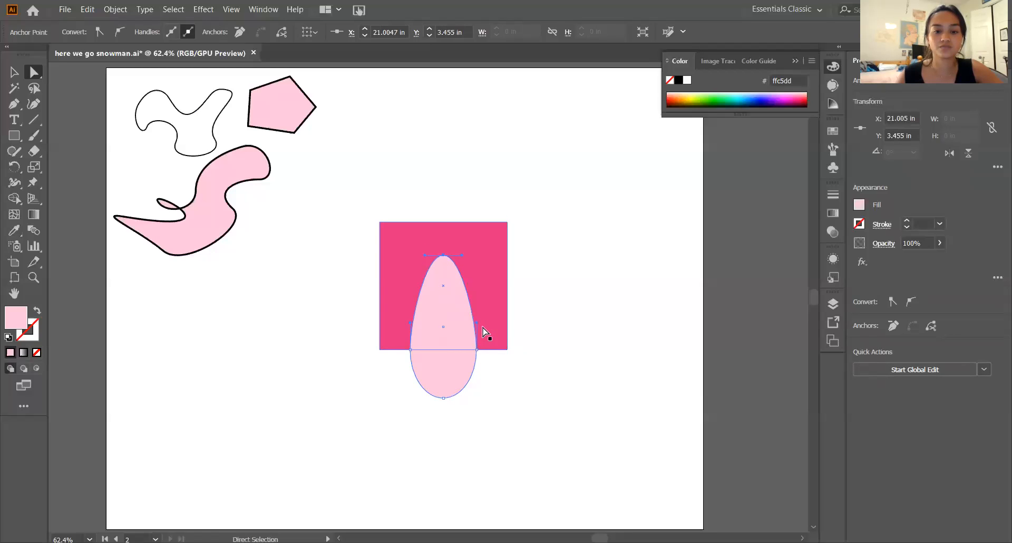
{"action": "key", "text": "v"}
{"action": "key", "text": "ctrl+z"}
{"action": "left_click", "coordinate": [571, 375]}
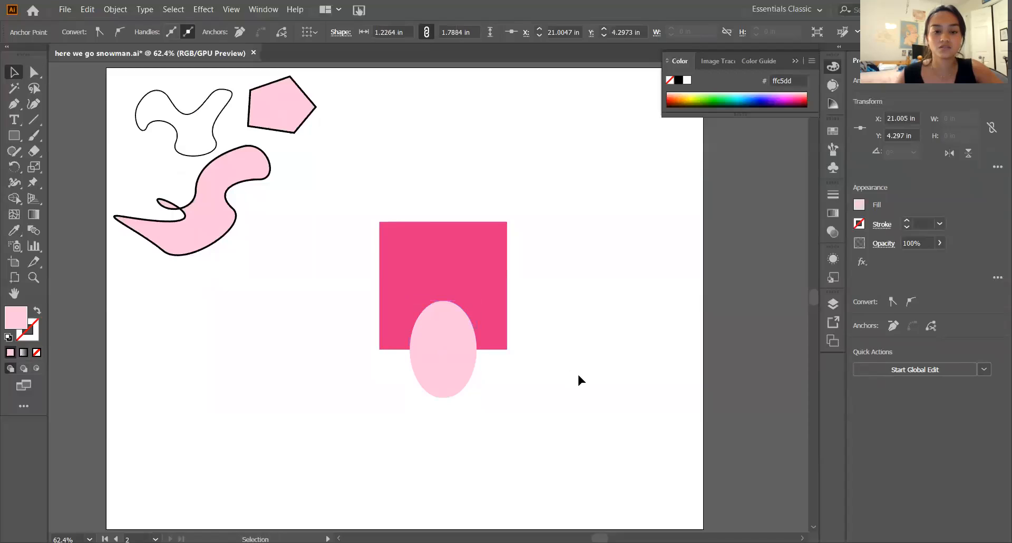
- Reshape the ellipse to about 0.79 in wide by 2.12 in tall, centred on the square's bottom edge
{"action": "left_click", "coordinate": [445, 394]}
{"action": "left_click_drag", "start_coordinate": [443, 397], "coordinate": [454, 433]}
{"action": "mouse_move", "coordinate": [435, 358]}
{"action": "left_mouse_down"}
{"action": "mouse_move", "coordinate": [445, 350]}
{"action": "mouse_move", "coordinate": [443, 286]}
{"action": "mouse_move", "coordinate": [442, 349]}
{"action": "left_mouse_up"}
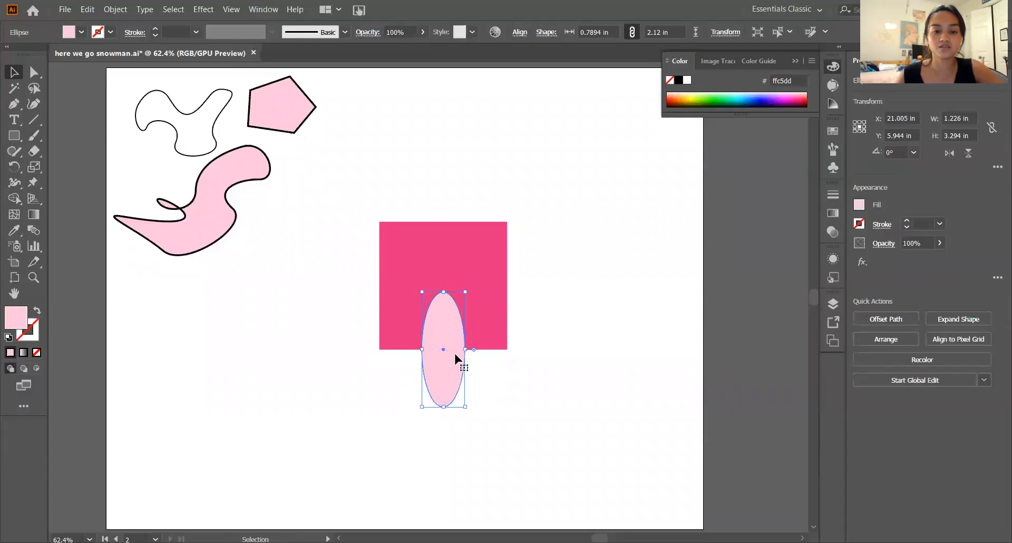
{"action": "left_click", "coordinate": [490, 370]}
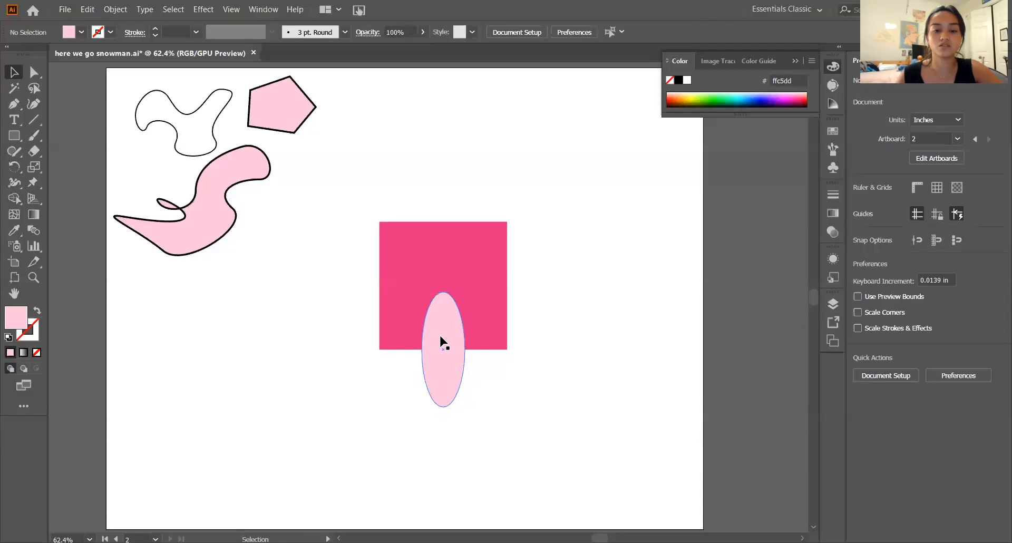
- Round out the ellipse's upper end by lengthening the direction handles of its top anchor point evenly on both sides
{"action": "left_click", "coordinate": [452, 280]}
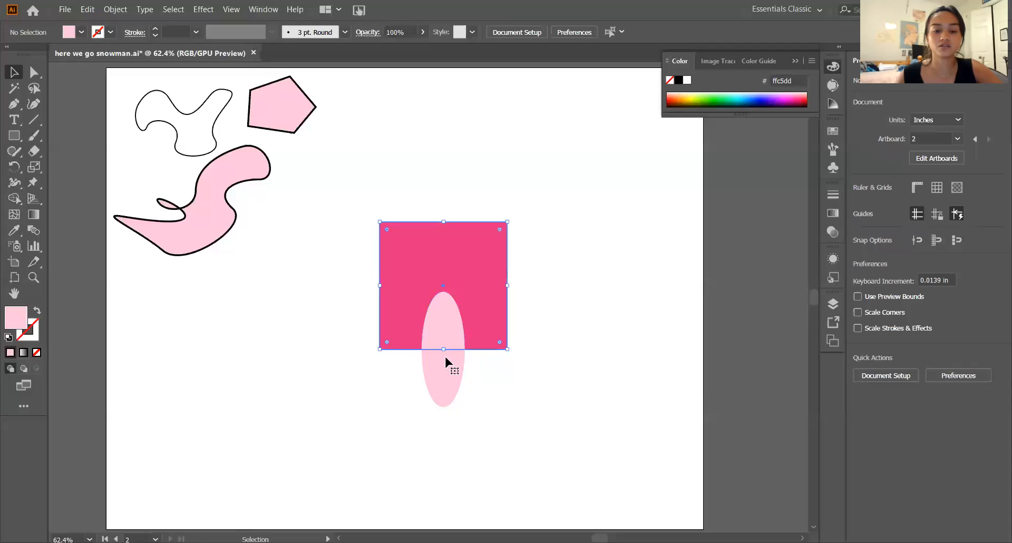
{"action": "left_click", "coordinate": [549, 365]}
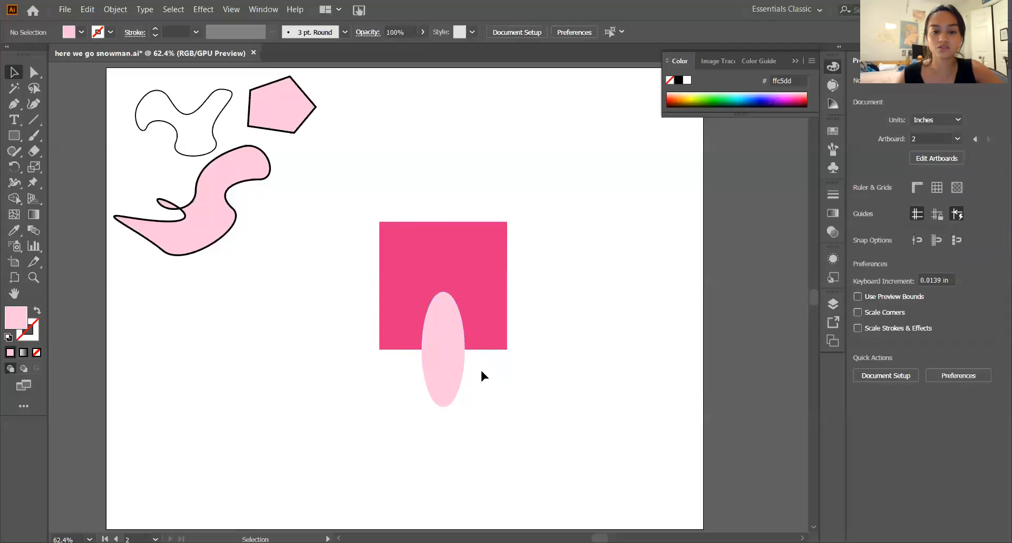
{"action": "left_click", "coordinate": [449, 327]}
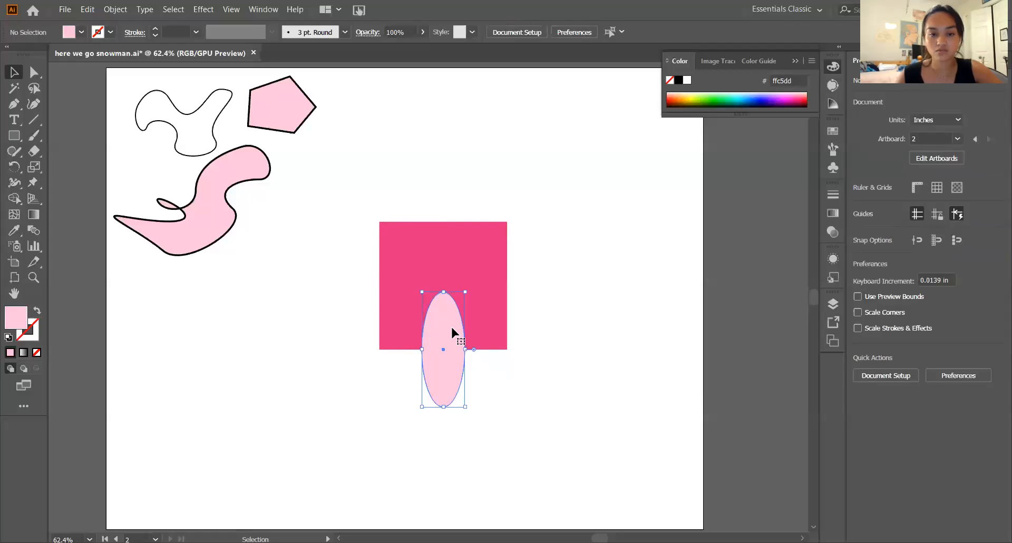
{"action": "key", "text": "a"}
{"action": "left_click", "coordinate": [442, 292]}
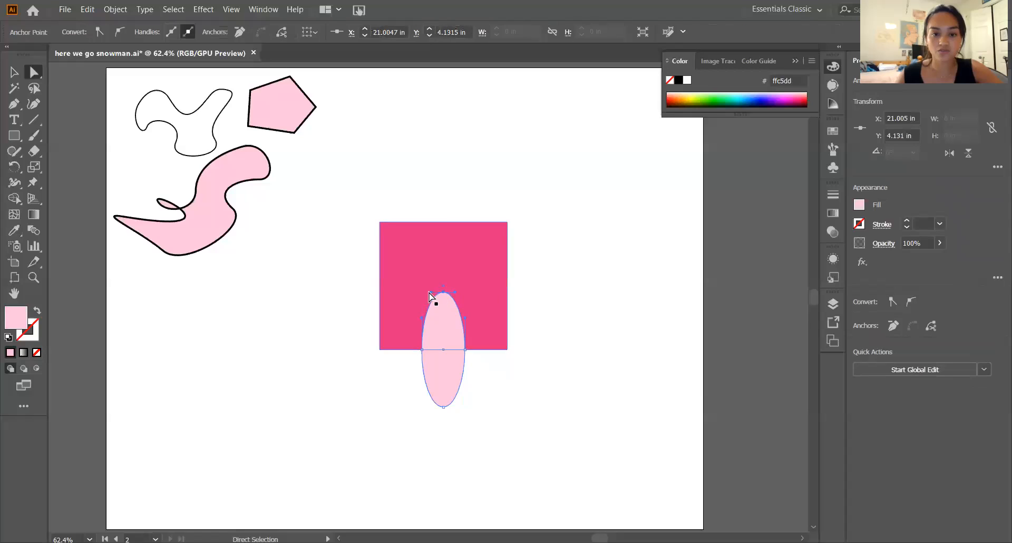
{"action": "left_click_drag", "start_coordinate": [430, 291], "coordinate": [465, 292]}
{"action": "left_click", "coordinate": [539, 338]}
{"action": "key", "text": "v"}
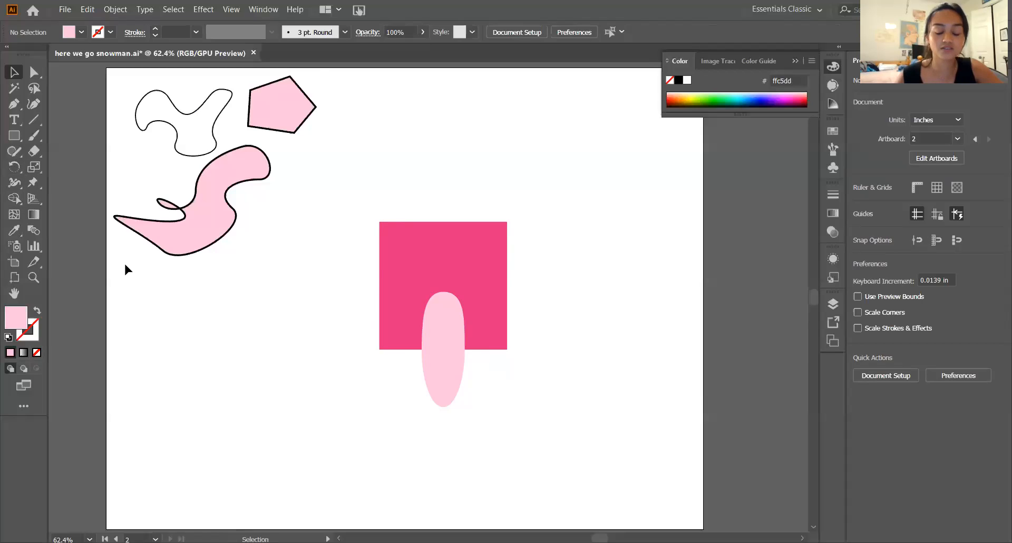
{"action": "key", "text": "shift+m"}
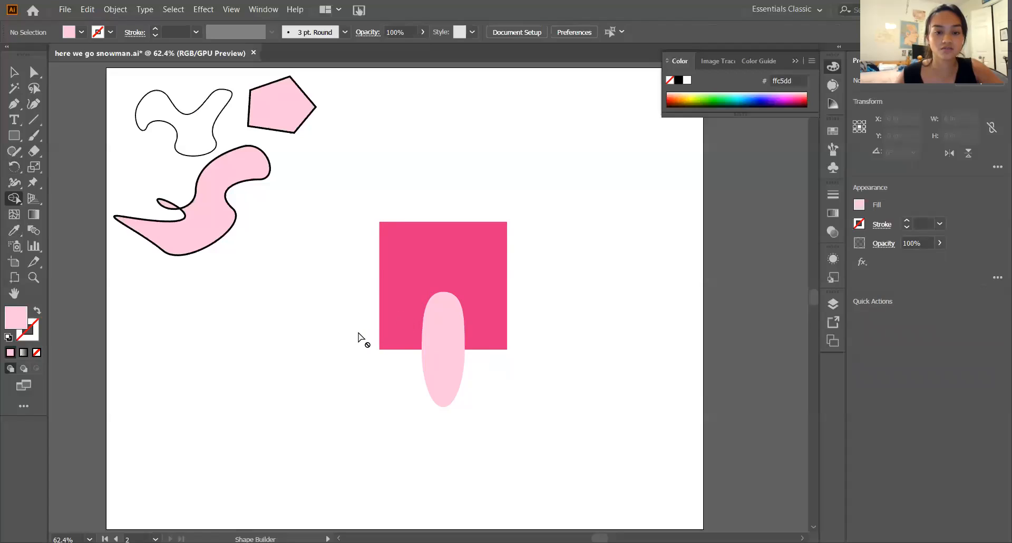
{"action": "key", "text": "v"}
{"action": "left_click", "coordinate": [414, 317]}
{"action": "left_click", "coordinate": [435, 328], "text": "shift"}
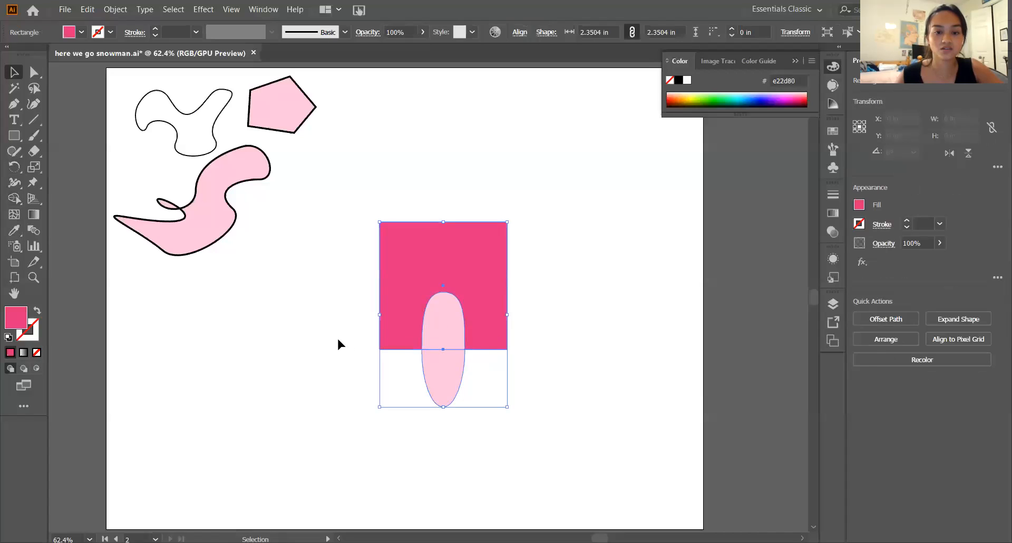
{"action": "left_click", "coordinate": [337, 344]}
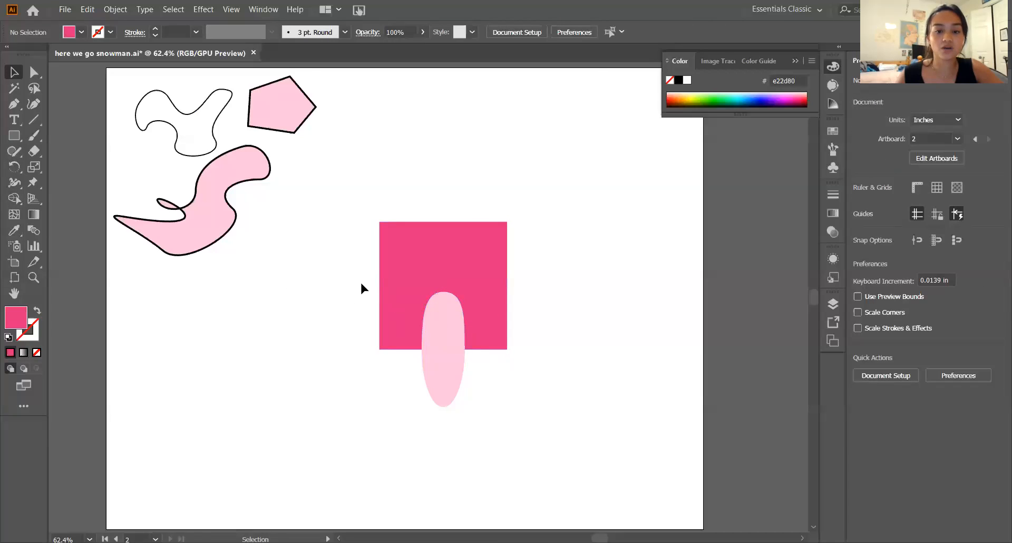
{"action": "left_click_drag", "start_coordinate": [532, 360], "coordinate": [549, 370]}
{"action": "left_click", "coordinate": [549, 370]}
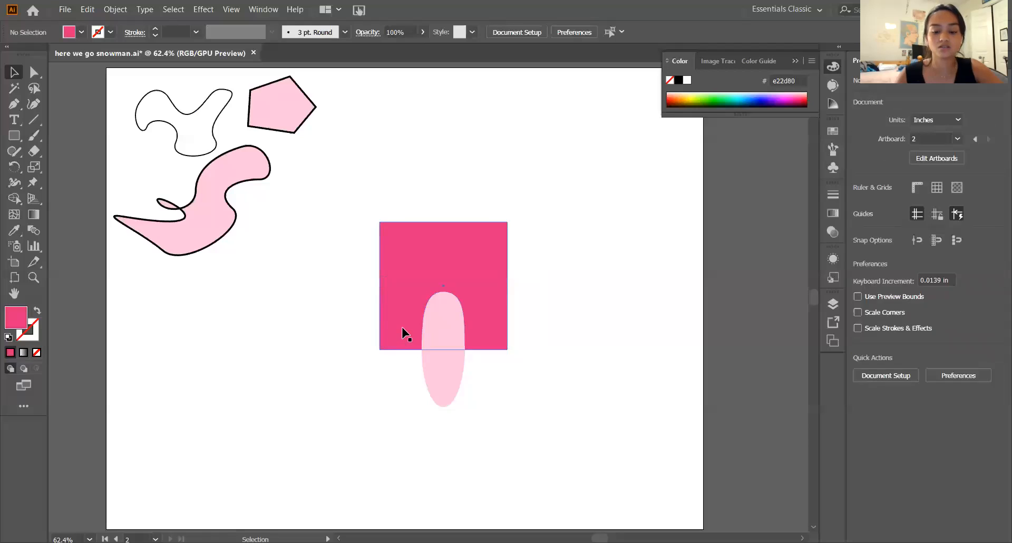
- Select the square and ellipse and split off the ellipse's part below the square with Shape Builder, using the dark pink fill
{"action": "key", "text": "shift+m"}
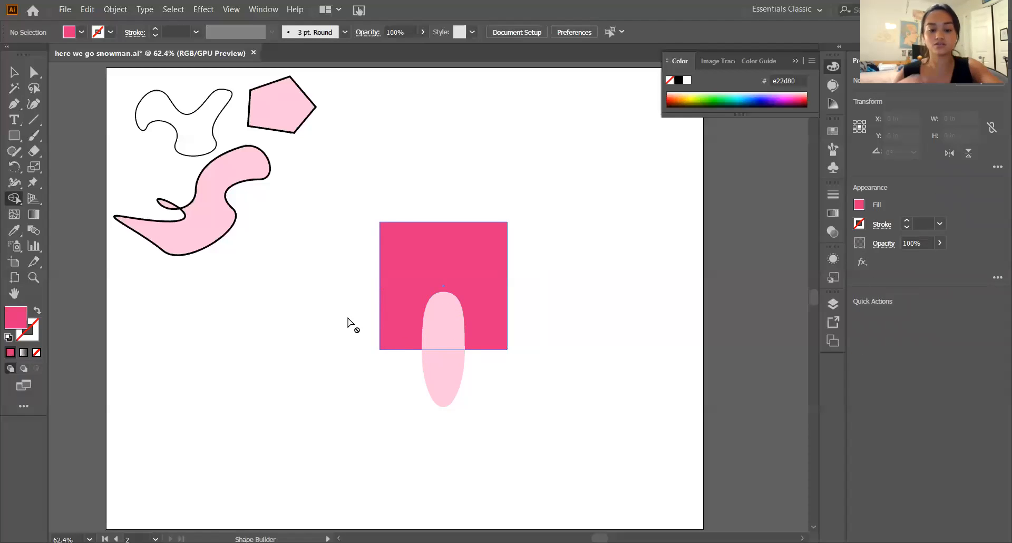
{"action": "key", "text": "v"}
{"action": "left_click_drag", "start_coordinate": [348, 252], "coordinate": [517, 386]}
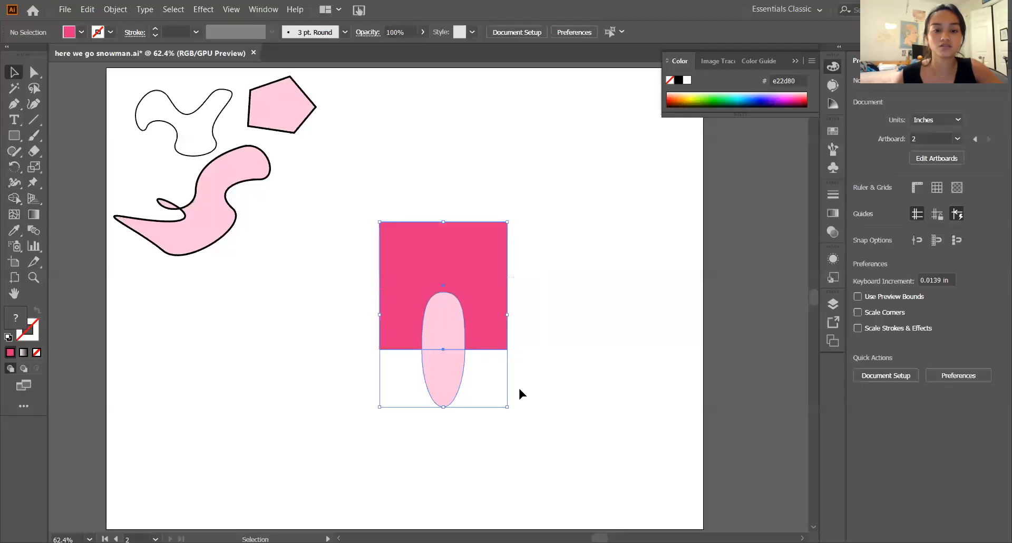
{"action": "key", "text": "shift+m"}
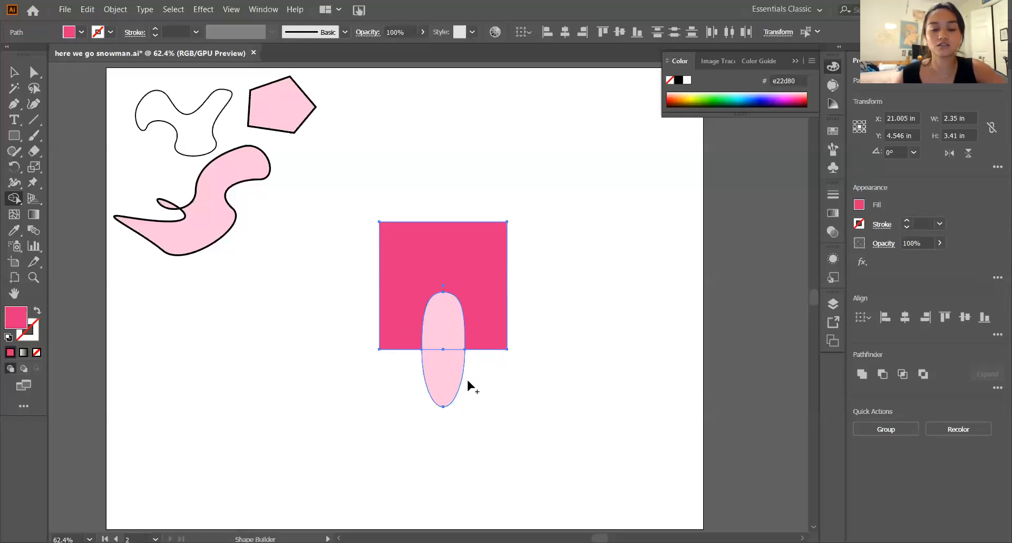
{"action": "left_click", "coordinate": [432, 370]}
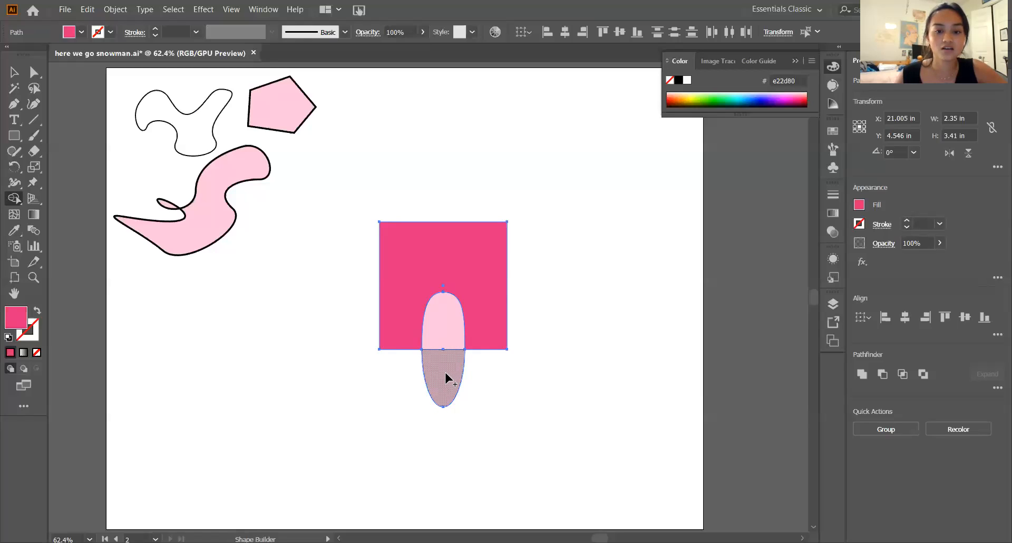
{"action": "left_click", "coordinate": [446, 377]}
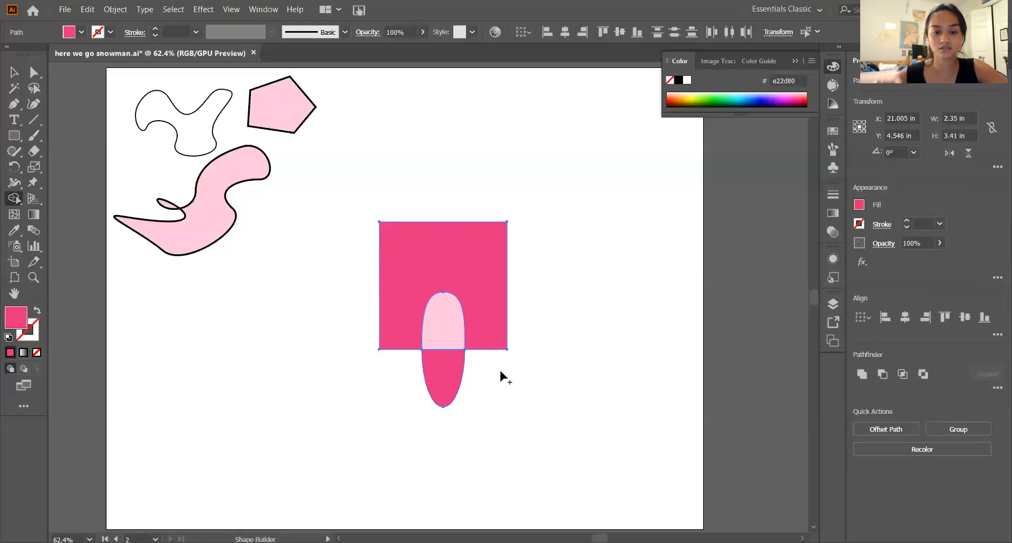
- Delete the dark pink piece of the ellipse that hangs below the square
{"action": "key", "text": "v"}
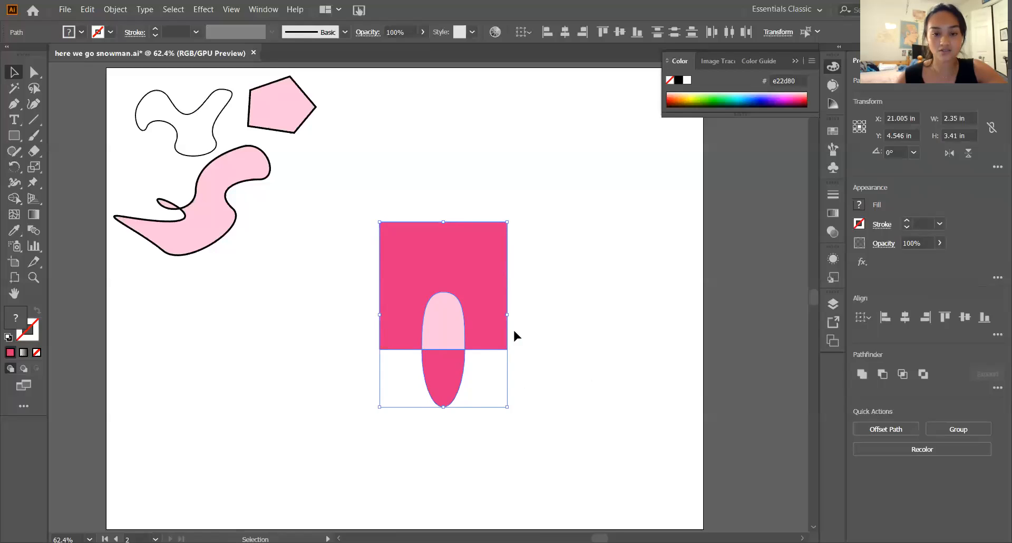
{"action": "left_click", "coordinate": [577, 355]}
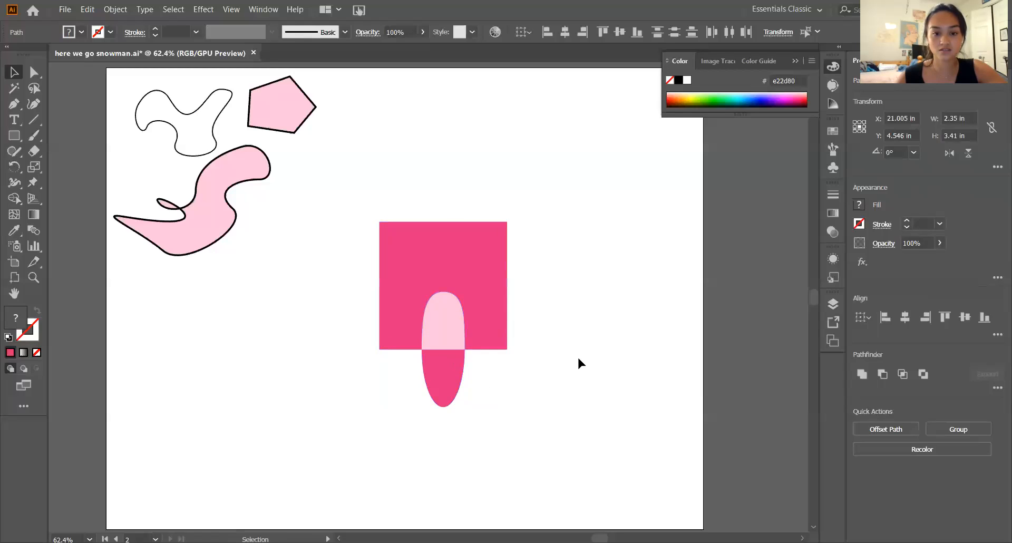
{"action": "left_click", "coordinate": [442, 389]}
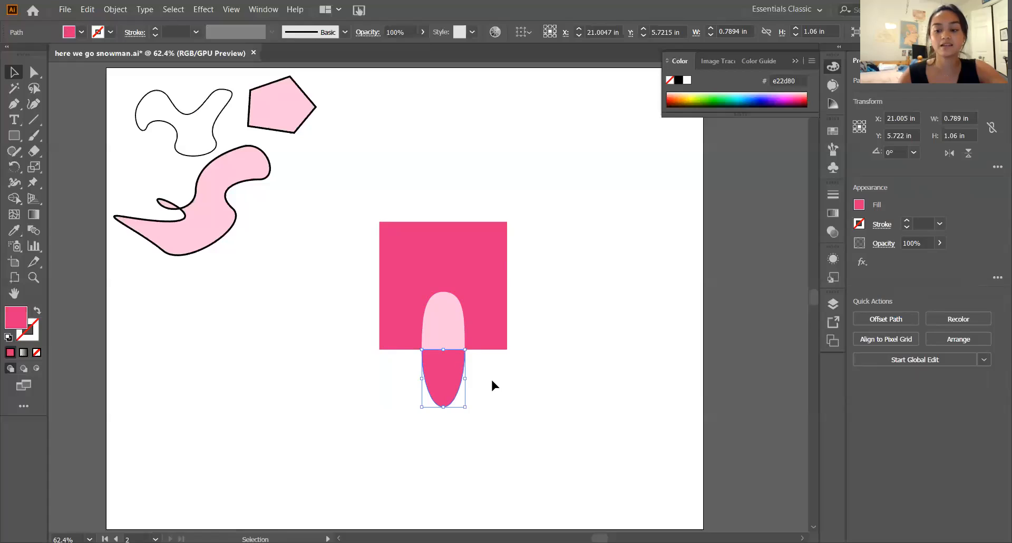
{"action": "key", "text": "Delete"}
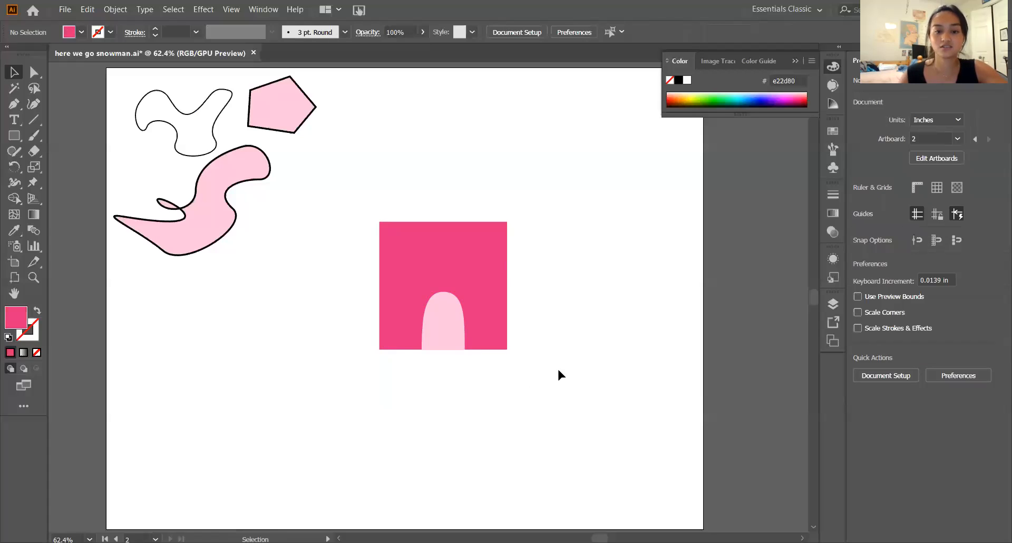
- Undo the deletion of the lower piece and the Shape Builder split of the ellipse
{"action": "left_click_drag", "start_coordinate": [558, 370], "coordinate": [355, 228]}
{"action": "left_click_drag", "start_coordinate": [442, 318], "coordinate": [467, 280]}
{"action": "key", "text": "ctrl+z"}
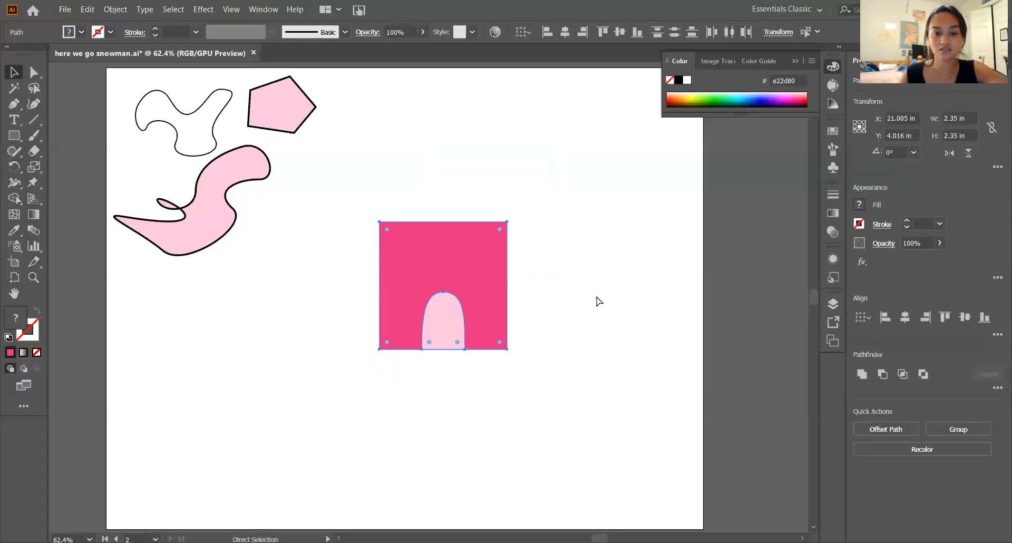
{"action": "key", "text": "ctrl+z"}
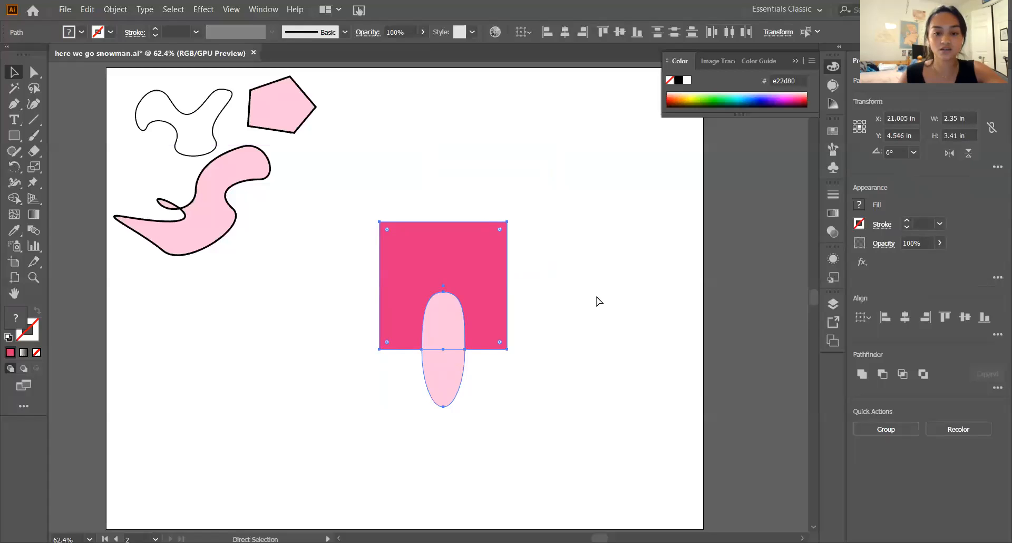
{"action": "key", "text": "ctrl+z"}
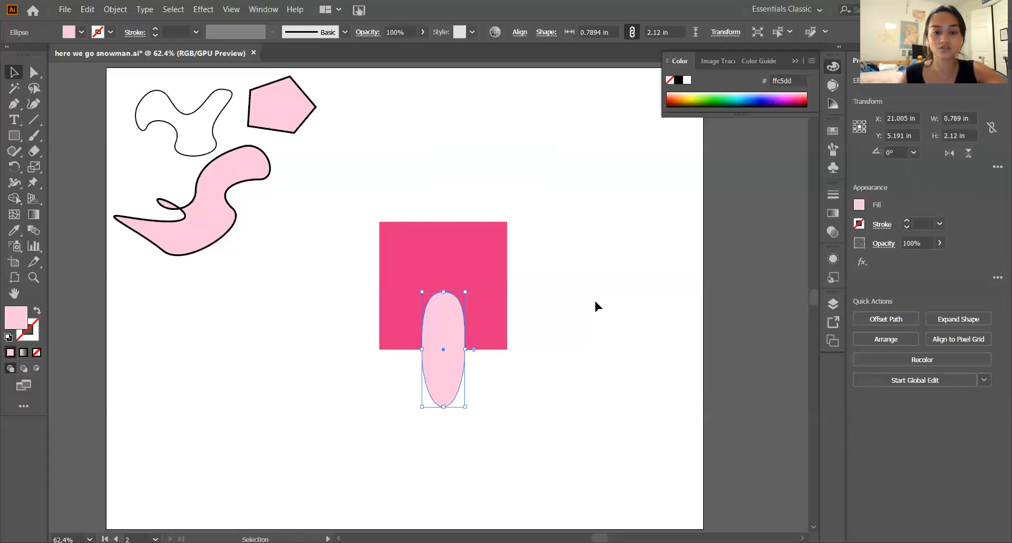
{"action": "left_click", "coordinate": [595, 302]}
{"action": "left_click", "coordinate": [445, 322]}
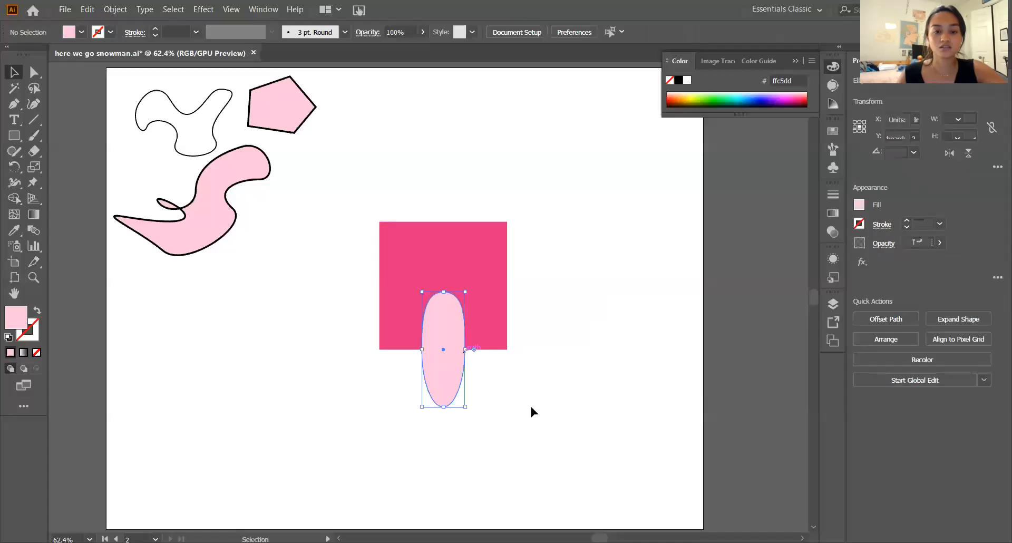
{"action": "left_click_drag", "start_coordinate": [531, 407], "coordinate": [318, 237]}
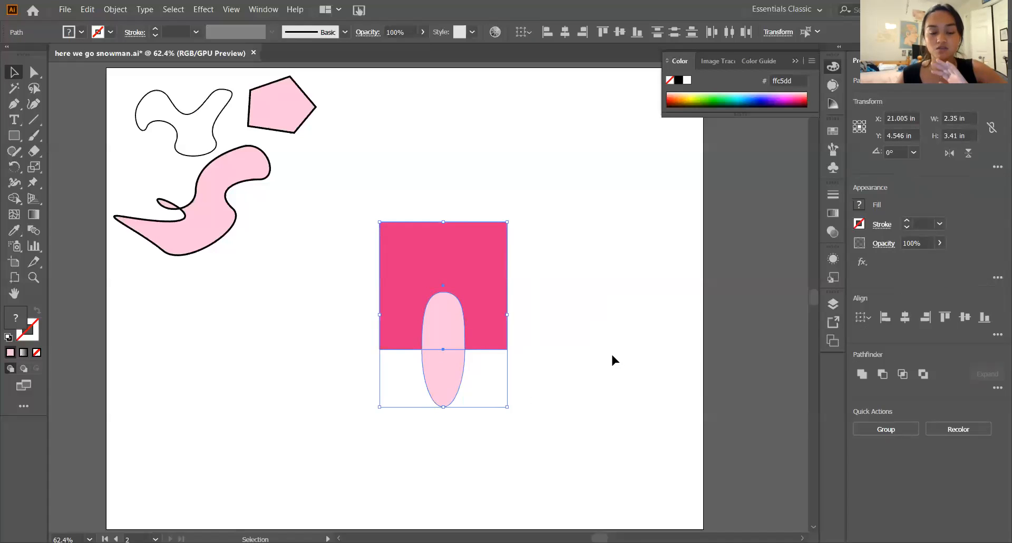
{"action": "left_click", "coordinate": [554, 365]}
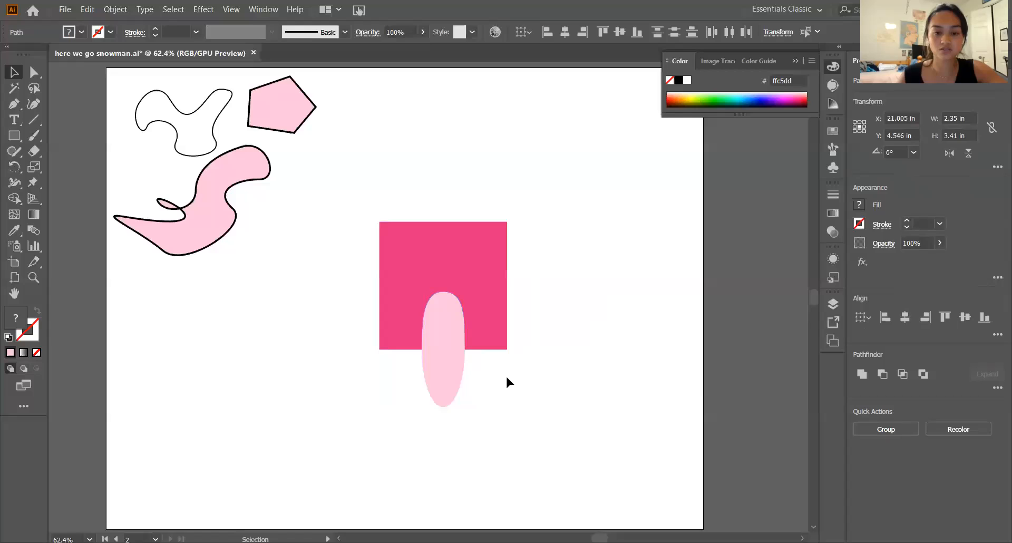
{"action": "left_click", "coordinate": [441, 375]}
{"action": "left_click", "coordinate": [496, 296], "text": "shift"}
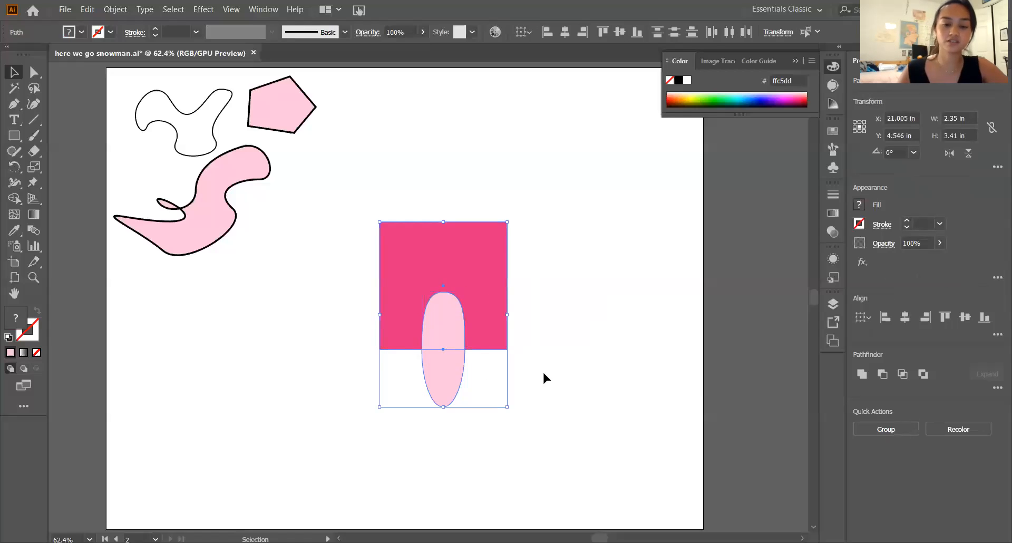
{"action": "left_click", "coordinate": [538, 381]}
- Select the square and ellipse together and use Shape Builder to separate the ellipse's portion below the square's bottom edge
{"action": "left_click_drag", "start_coordinate": [301, 215], "coordinate": [501, 350]}
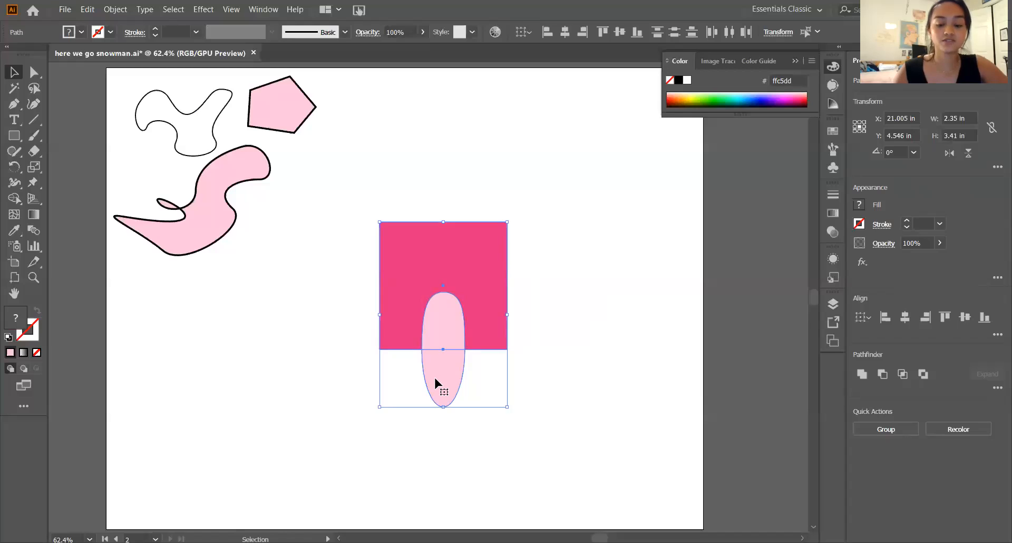
{"action": "key", "text": "shift+m"}
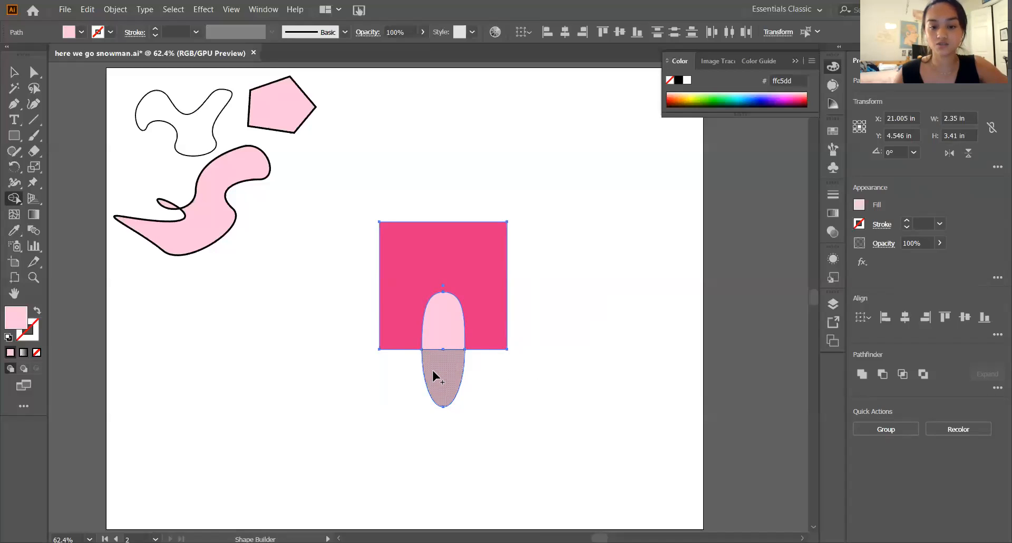
{"action": "left_click", "coordinate": [434, 373]}
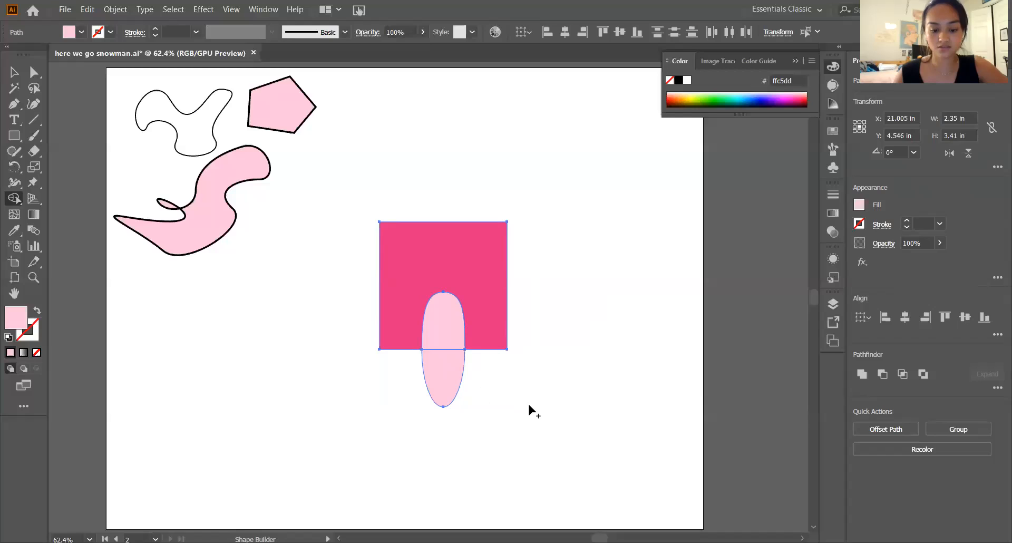
{"action": "key", "text": "v"}
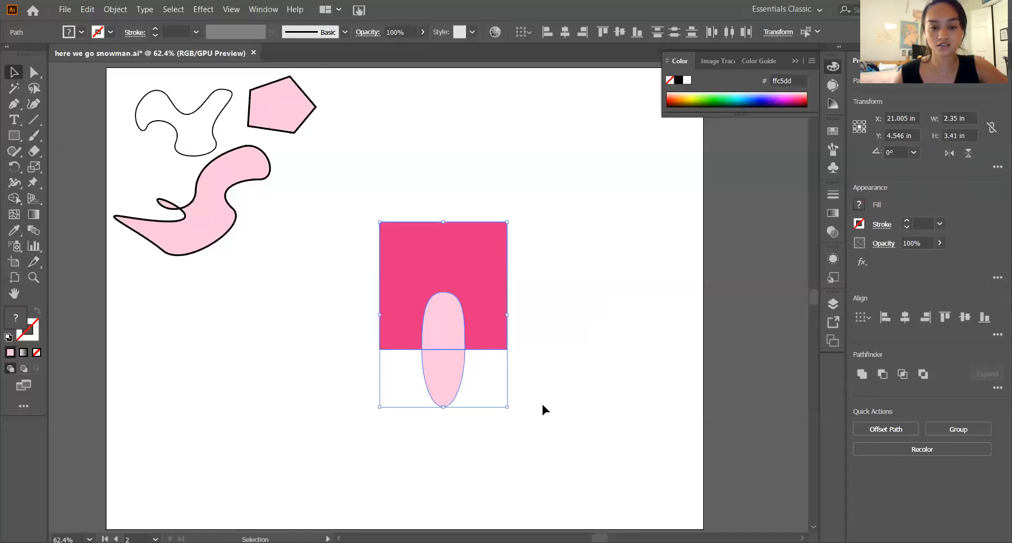
- Delete the separated light pink piece below the square, leaving a flat-bottomed arch as the door
{"action": "left_click", "coordinate": [587, 381]}
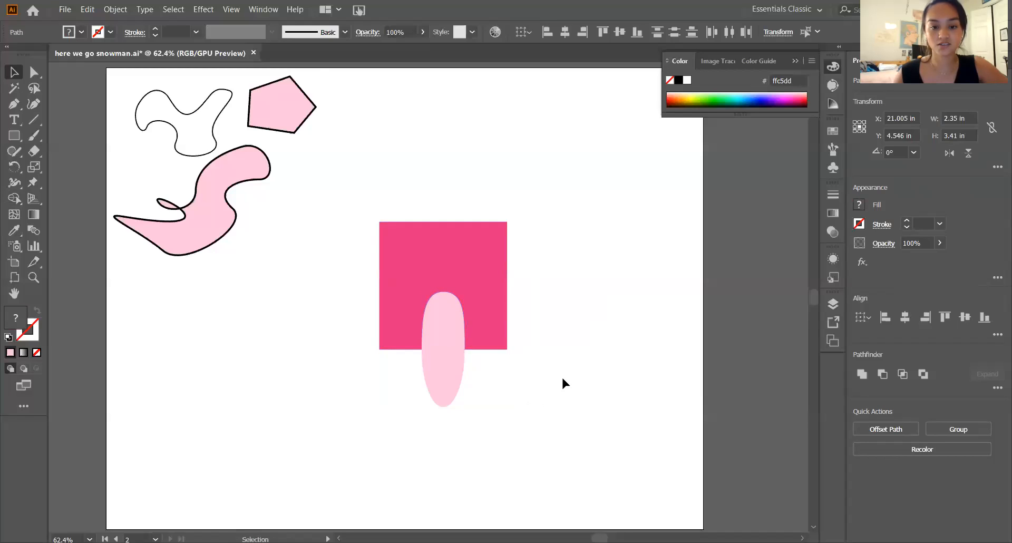
{"action": "left_click", "coordinate": [445, 375]}
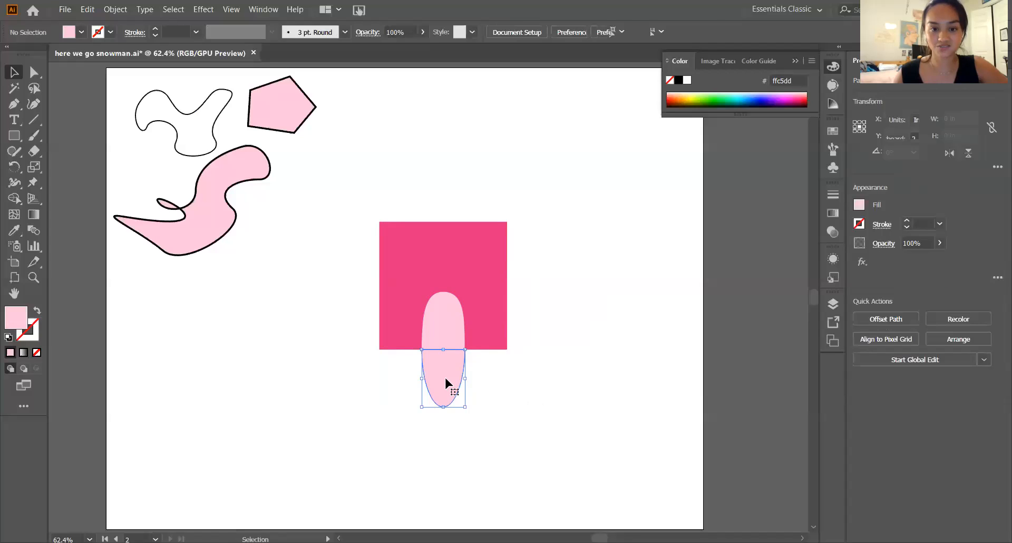
{"action": "key", "text": "Delete"}
{"action": "left_click", "coordinate": [476, 361]}
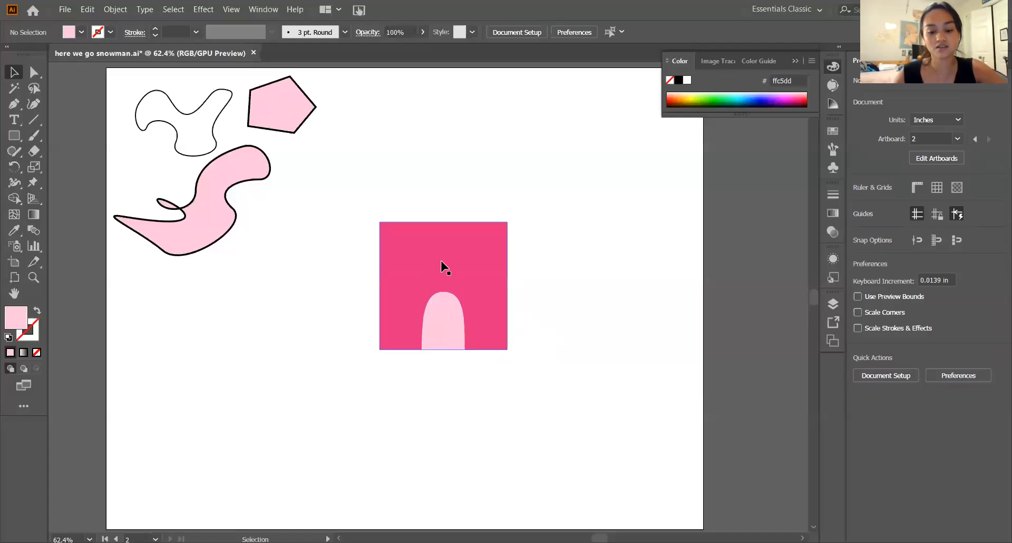
- Duplicate the dark pink square, shrink the copy to about 0.54 in, and place it inside the large square's upper-left area
{"action": "left_click", "coordinate": [473, 271]}
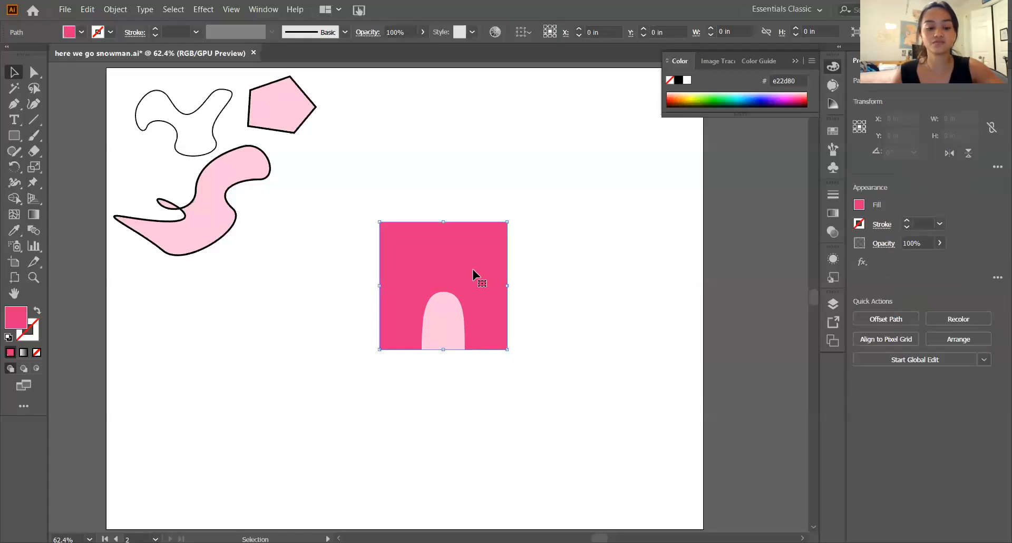
{"action": "key", "text": "ctrl+c"}
{"action": "key", "text": "ctrl+v"}
{"action": "left_click_drag", "start_coordinate": [492, 361], "coordinate": [416, 267]}
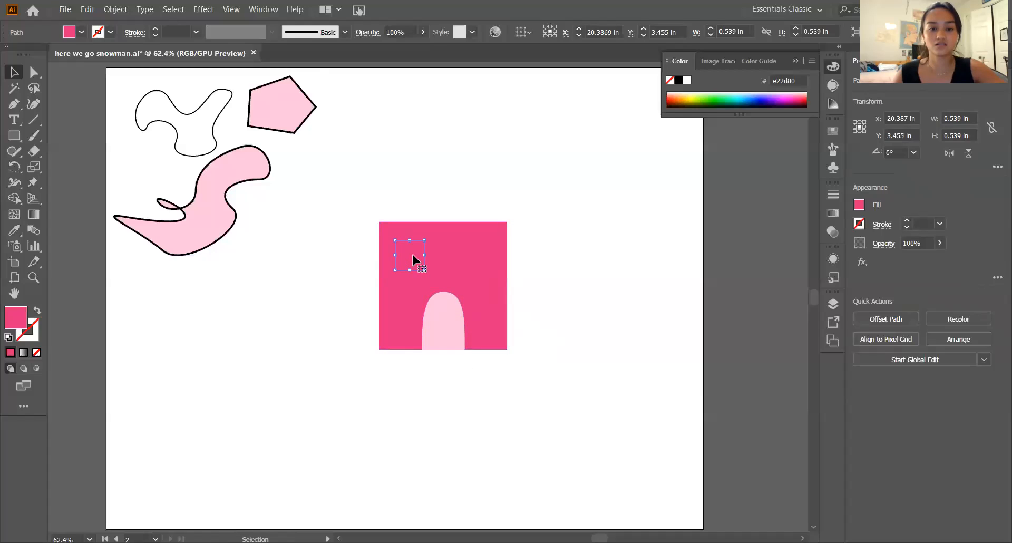
{"action": "left_click", "coordinate": [433, 282]}
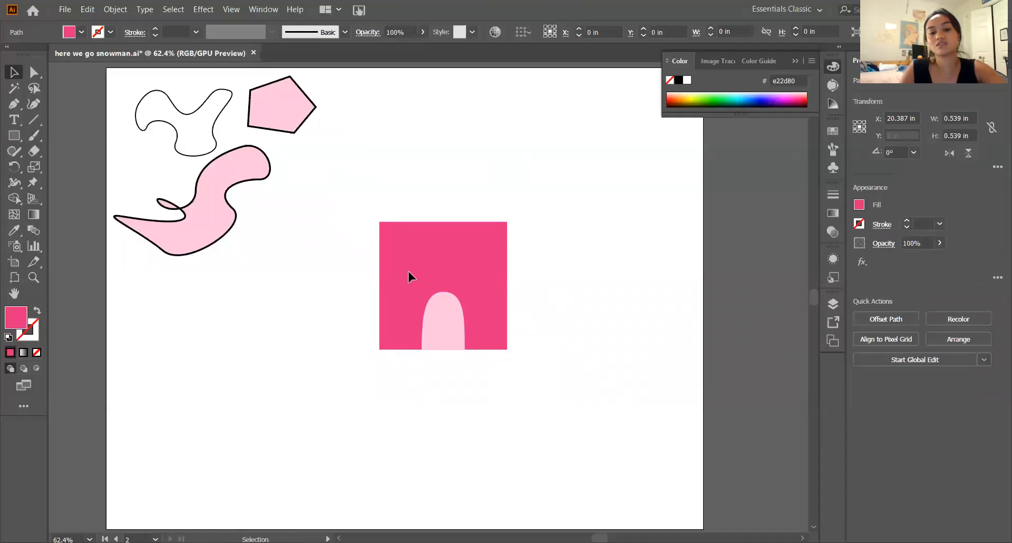
- Fill the small square inside the large one with the door's light pink by sampling it with the Eyedropper
{"action": "left_click", "coordinate": [409, 270]}
{"action": "left_click_drag", "start_coordinate": [409, 266], "coordinate": [595, 324]}
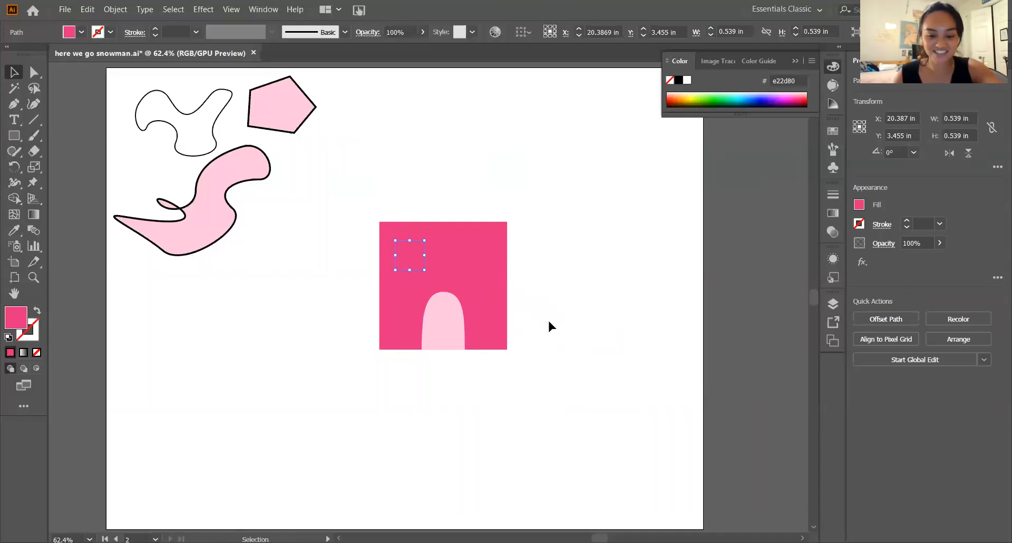
{"action": "key", "text": "i"}
{"action": "left_click", "coordinate": [434, 323]}
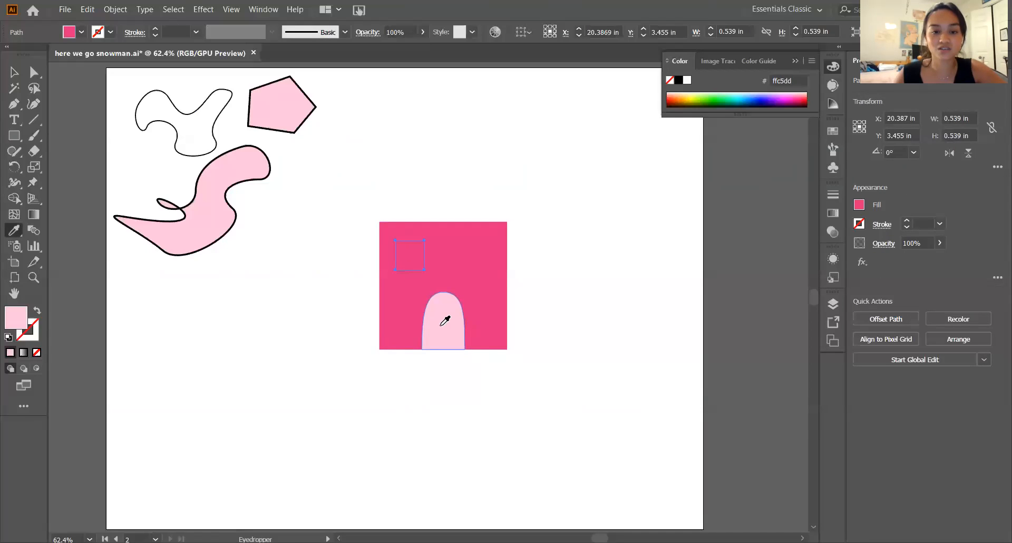
{"action": "key", "text": "v"}
{"action": "left_click", "coordinate": [556, 326]}
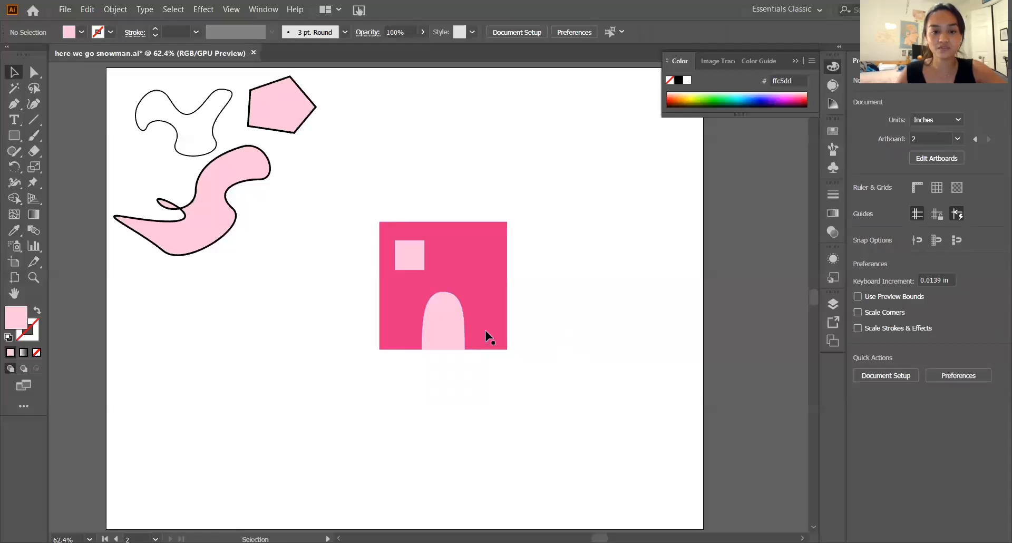
- Undo the small square's recolouring
{"action": "key", "text": "a"}
{"action": "key", "text": "ctrl+z"}
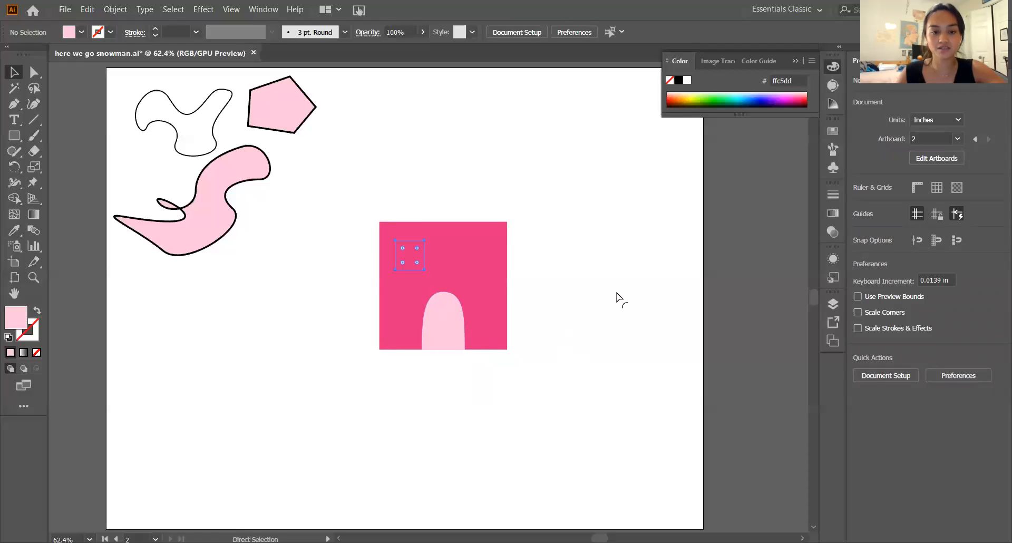
{"action": "left_click", "coordinate": [620, 297]}
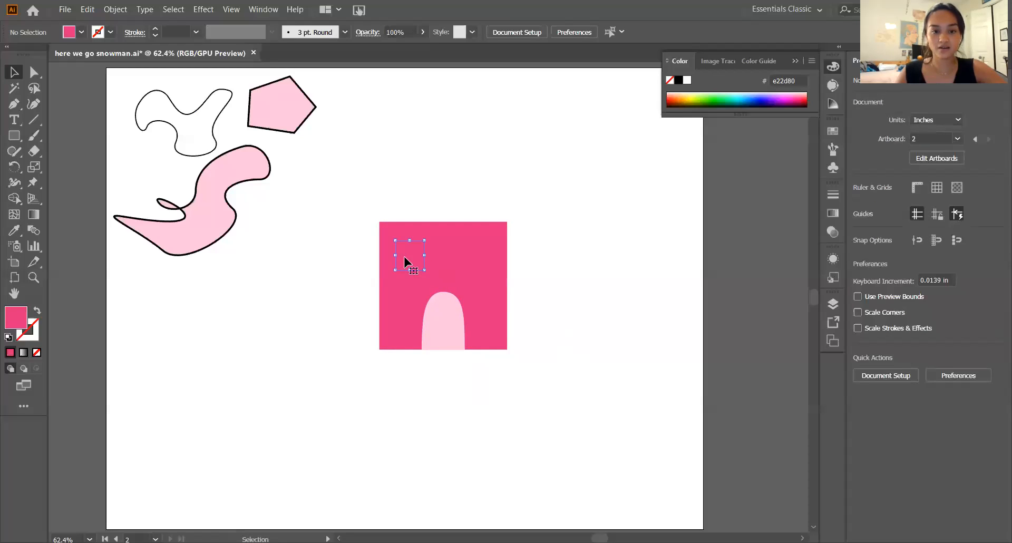
- Select the small square and sample the door's light pink (ffc5dd) as its fill with the Eyedropper
{"action": "left_click", "coordinate": [405, 258]}
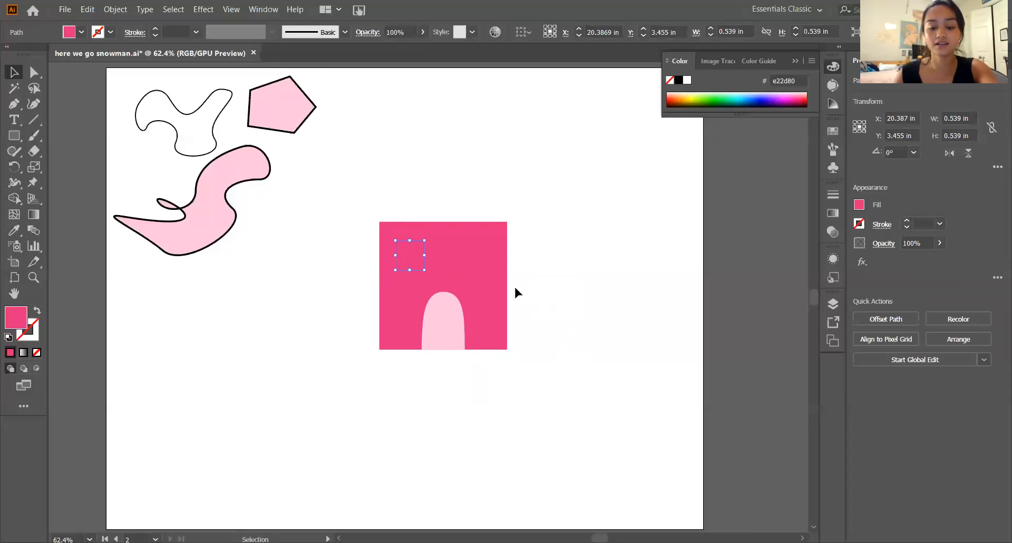
{"action": "key", "text": "i"}
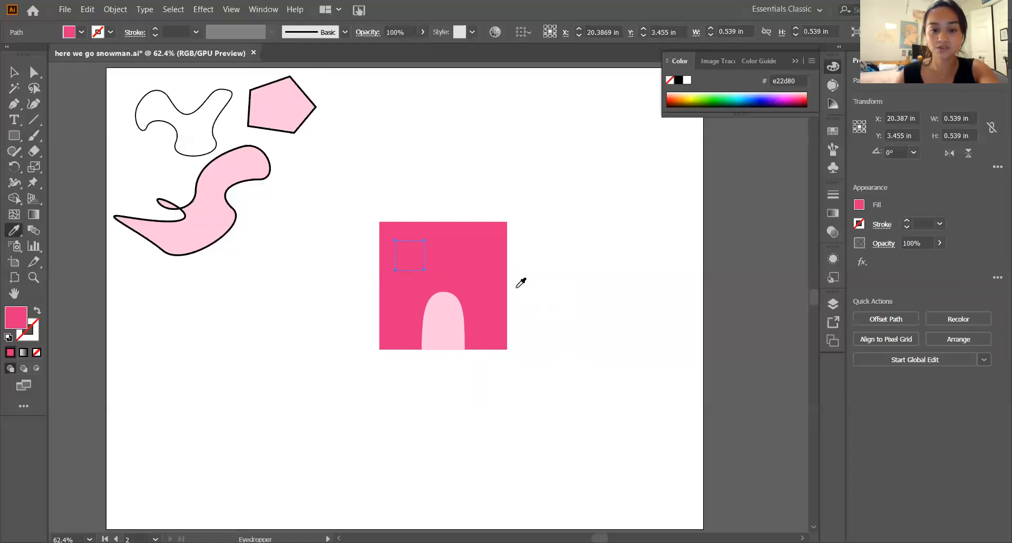
{"action": "left_click", "coordinate": [446, 307]}
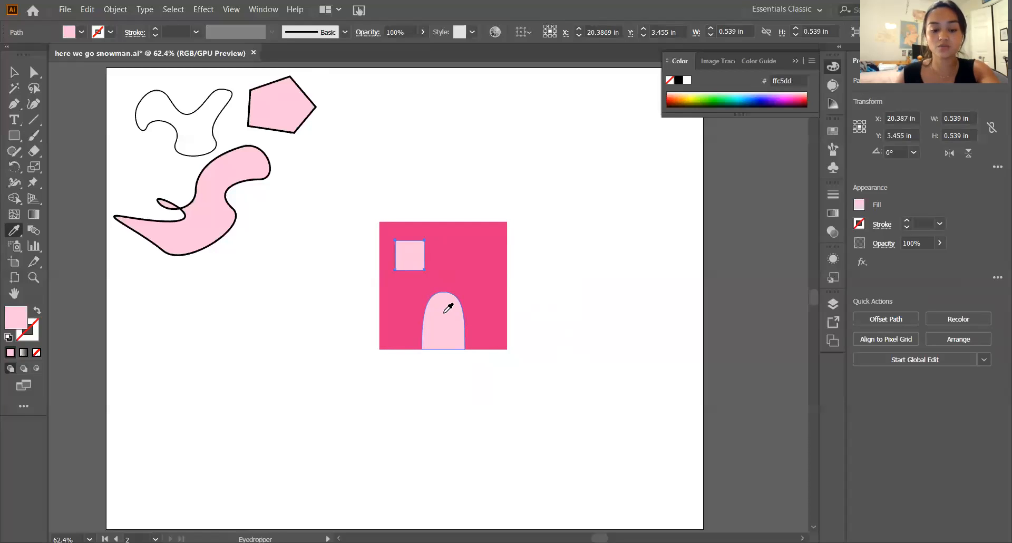
- Try the white artboard and grey canvas colours on the small square, and resample the door's light pink
{"action": "left_click", "coordinate": [659, 266]}
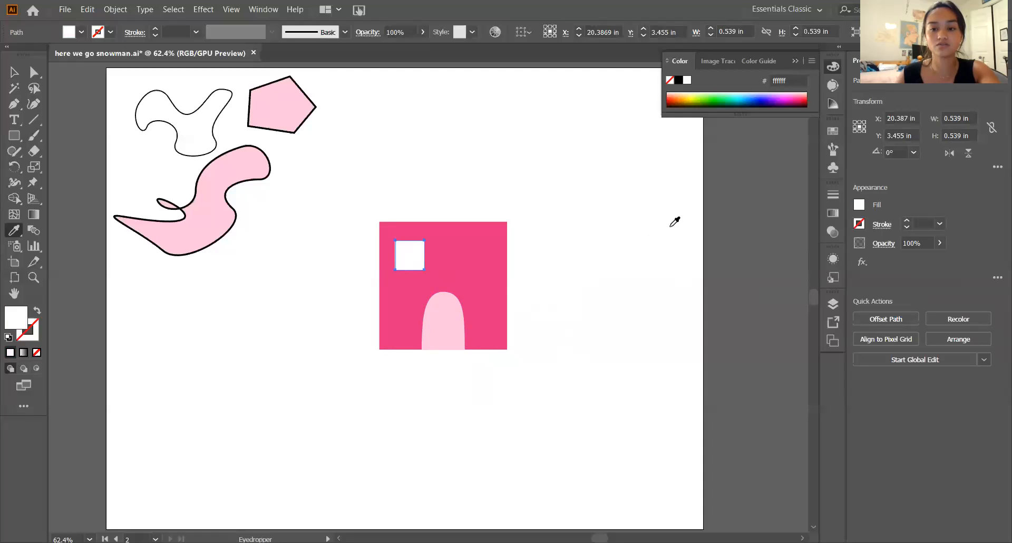
{"action": "left_click", "coordinate": [756, 239]}
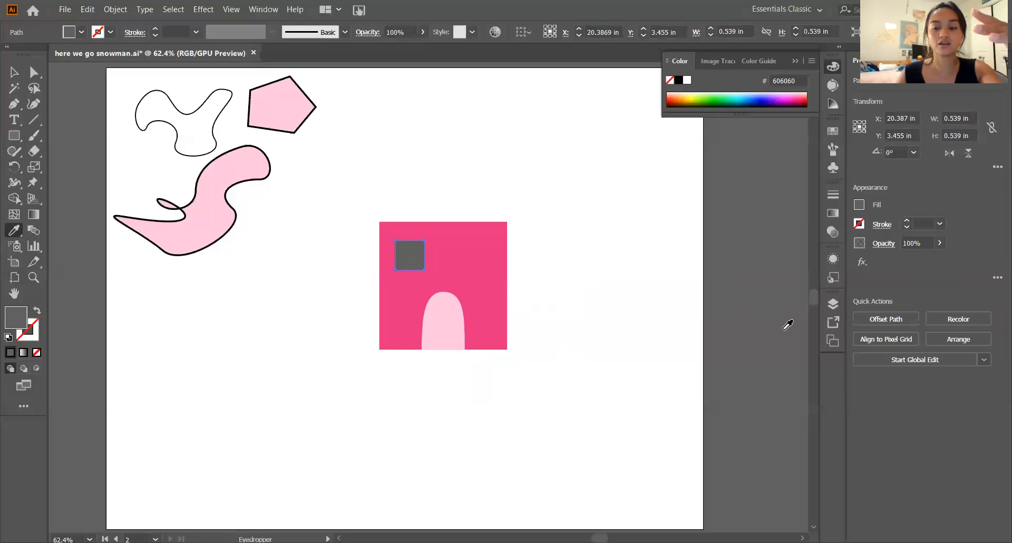
{"action": "left_click", "coordinate": [455, 306]}
{"action": "key", "text": "v"}
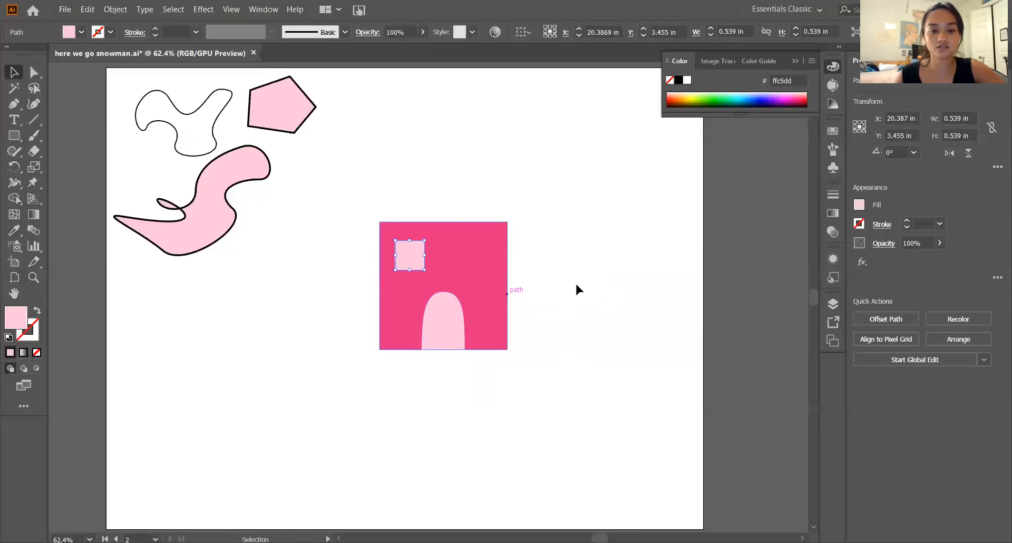
{"action": "left_click", "coordinate": [576, 285]}
- Duplicate the light pink square horizontally into the large square's upper-right area as a second window, aligned with the first
{"action": "left_click", "coordinate": [412, 261]}
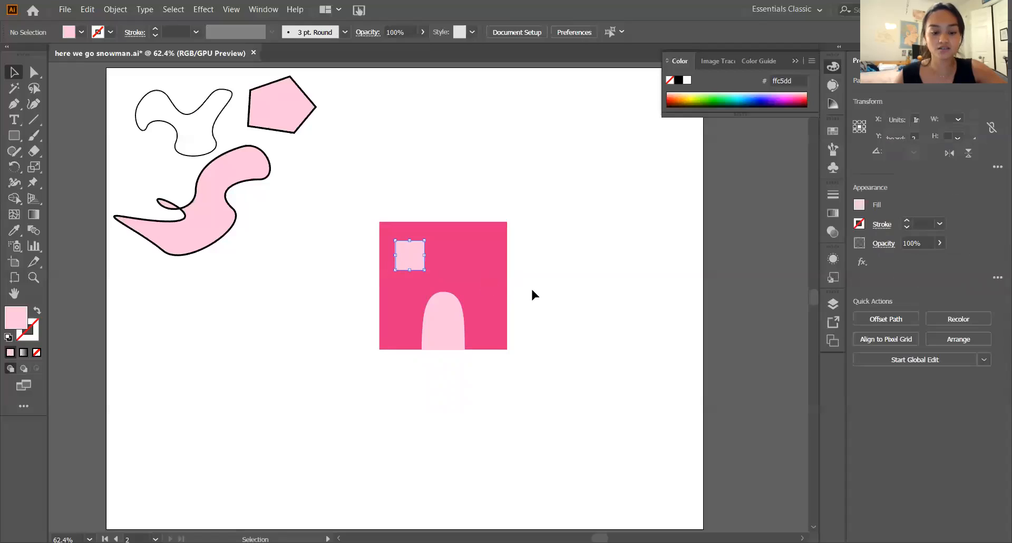
{"action": "key", "text": "a"}
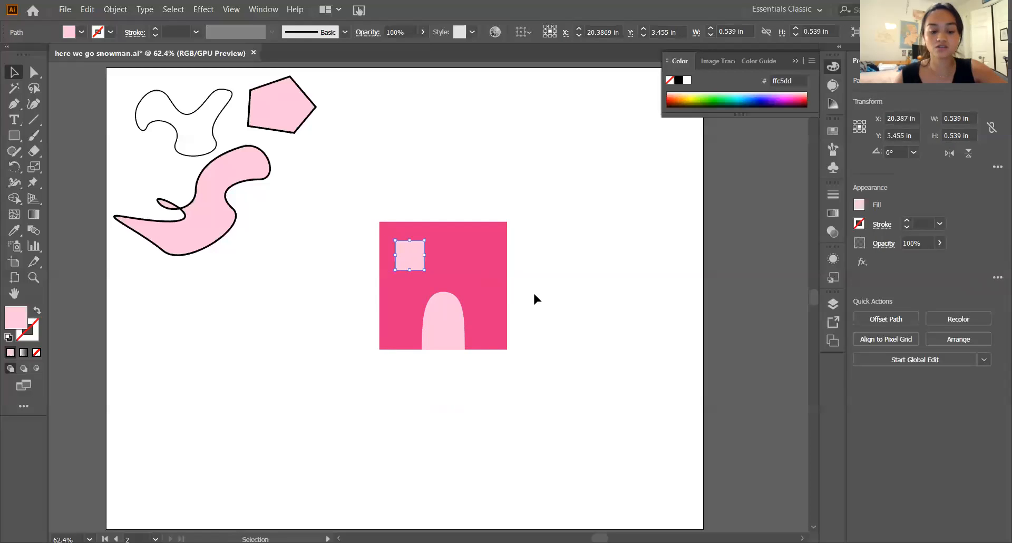
{"action": "key", "text": "v"}
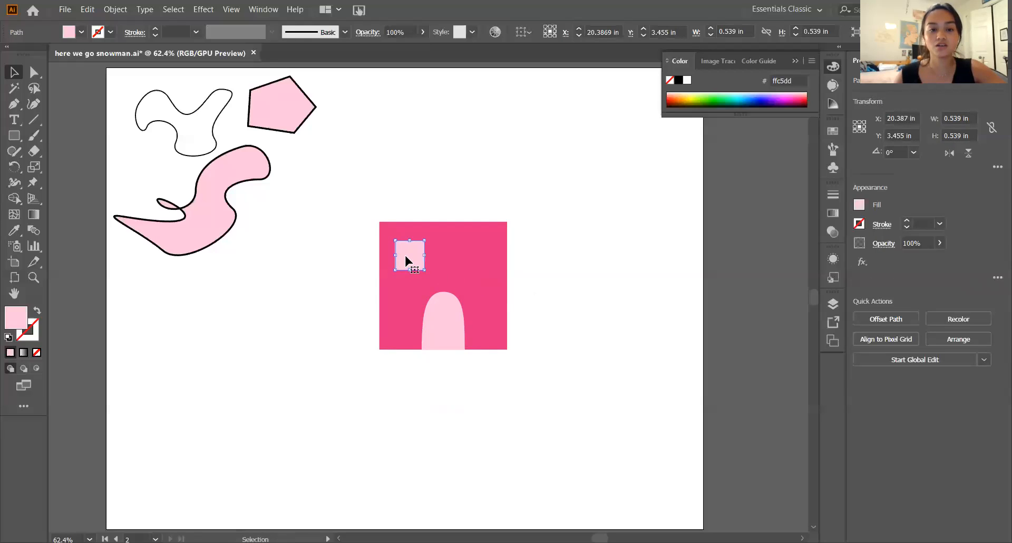
{"action": "left_click_drag", "start_coordinate": [405, 258], "coordinate": [476, 261]}
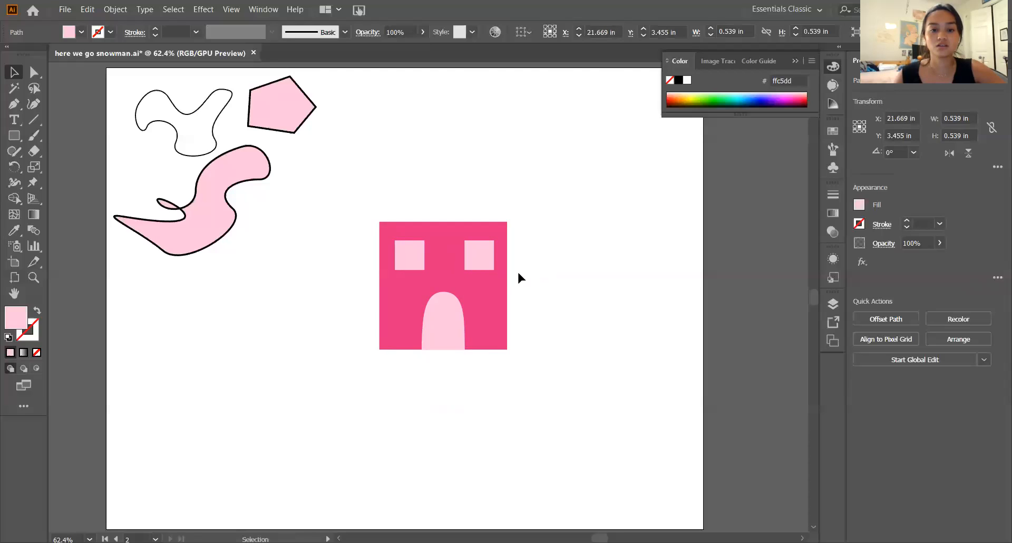
{"action": "left_click", "coordinate": [516, 271]}
{"action": "left_click", "coordinate": [470, 268]}
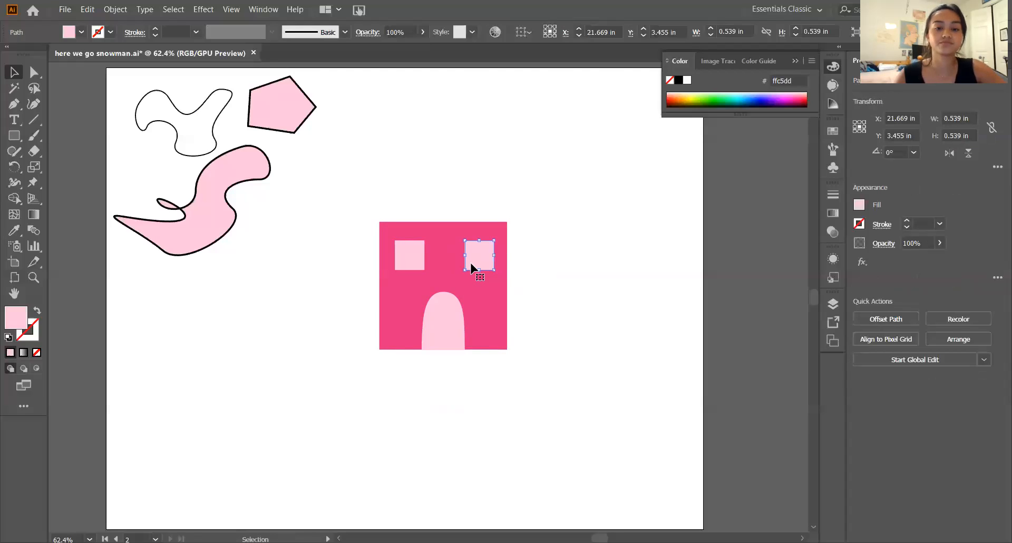
{"action": "left_click", "coordinate": [590, 273]}
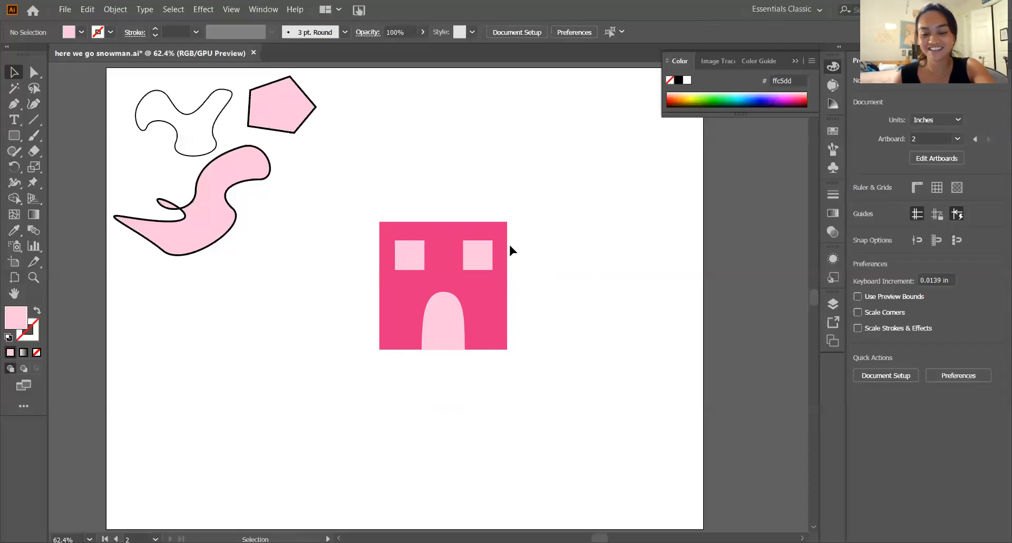
- Create a light pink three-sided polygon and fit it on top of the dark pink square as a roof about 2.62 in wide and 0.98 in high
{"action": "left_click", "coordinate": [14, 137]}
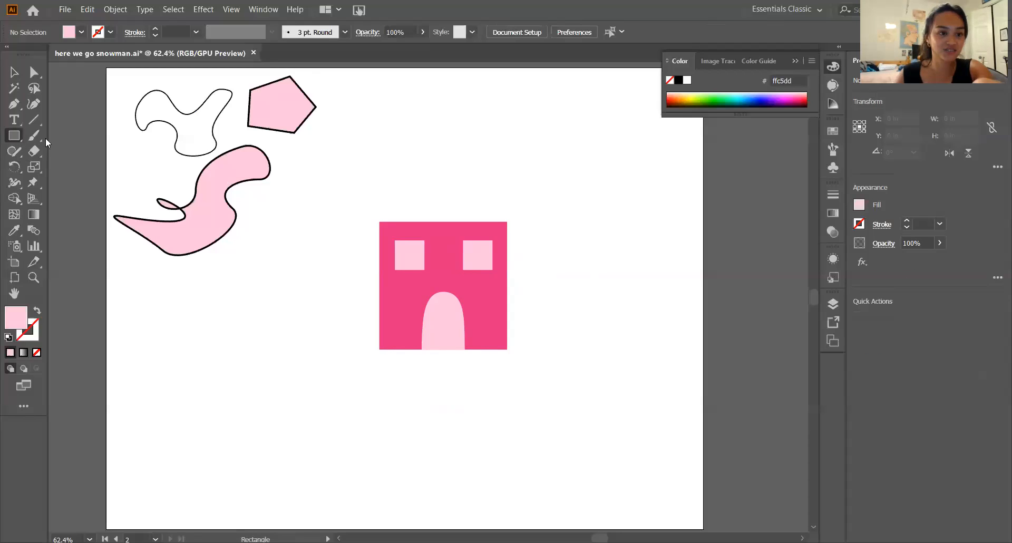
{"action": "left_click_drag", "start_coordinate": [15, 136], "coordinate": [100, 189]}
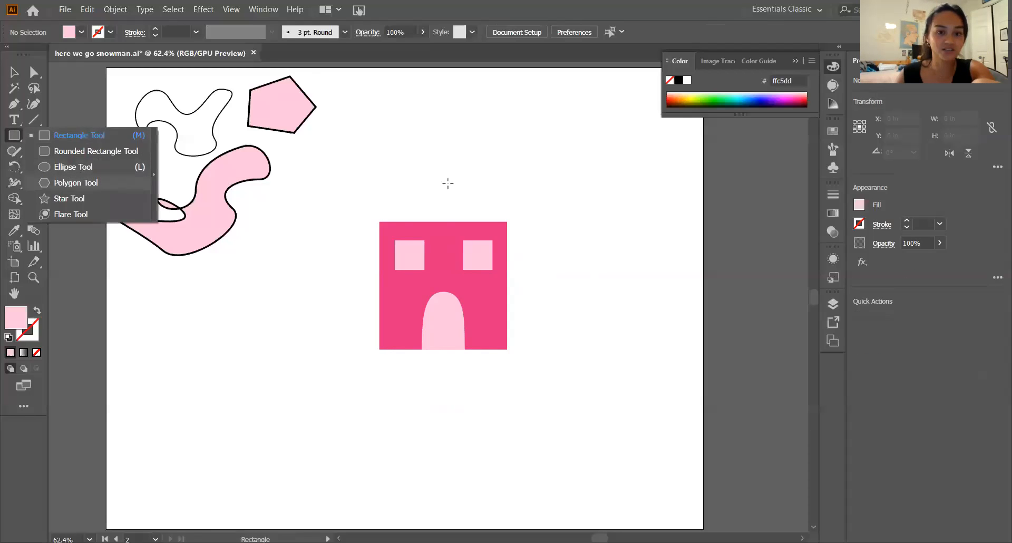
{"action": "left_click", "coordinate": [403, 161]}
{"action": "left_click", "coordinate": [484, 304]}
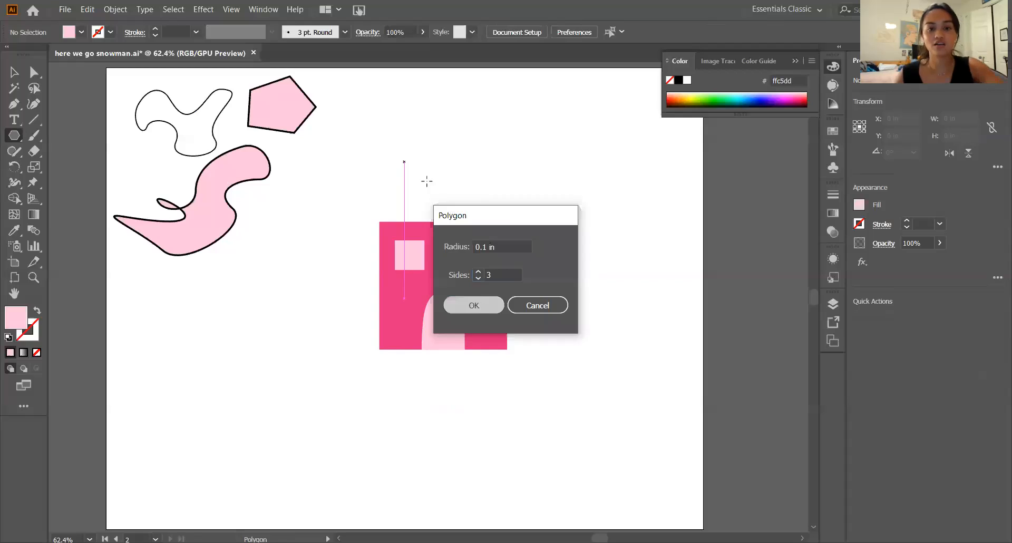
{"action": "left_click_drag", "start_coordinate": [409, 165], "coordinate": [542, 209]}
{"action": "key", "text": "v"}
{"action": "left_click_drag", "start_coordinate": [442, 198], "coordinate": [441, 202]}
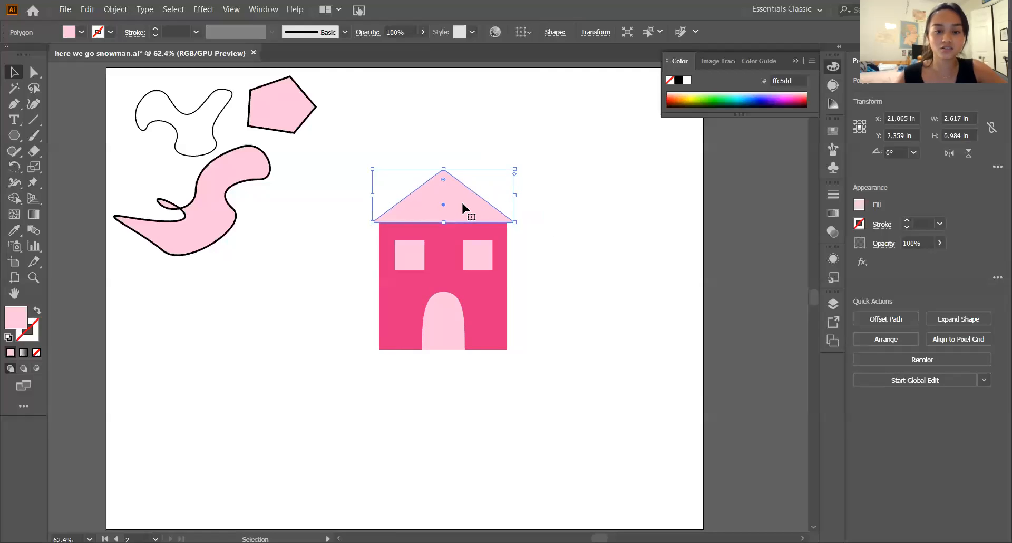
{"action": "left_click", "coordinate": [634, 298]}
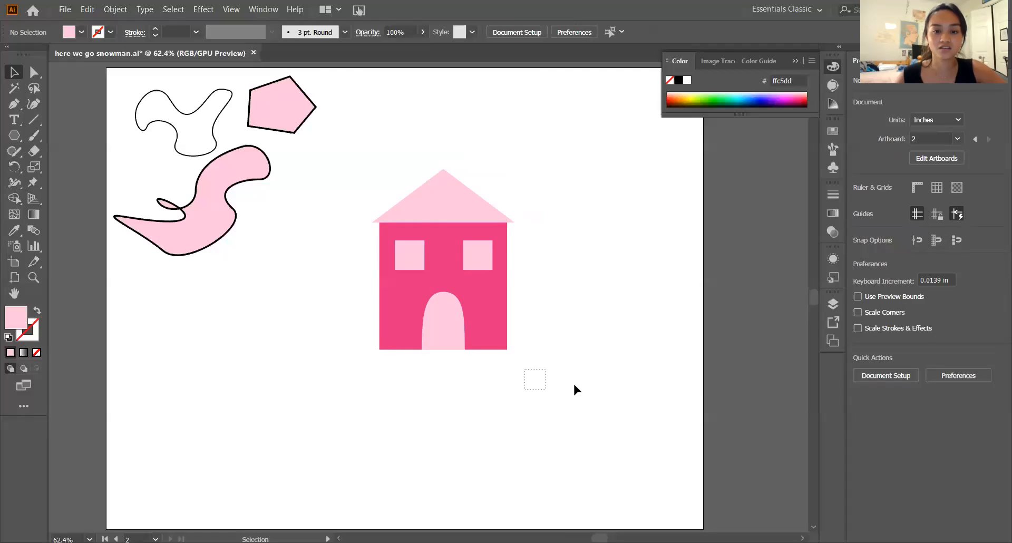
{"action": "left_click", "coordinate": [441, 196]}
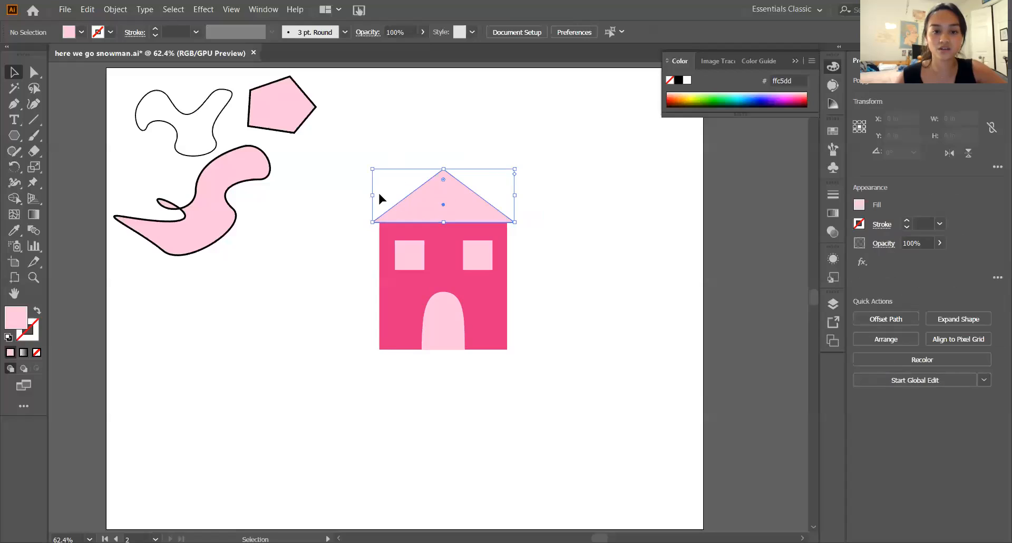
{"action": "left_click_drag", "start_coordinate": [374, 195], "coordinate": [374, 196]}
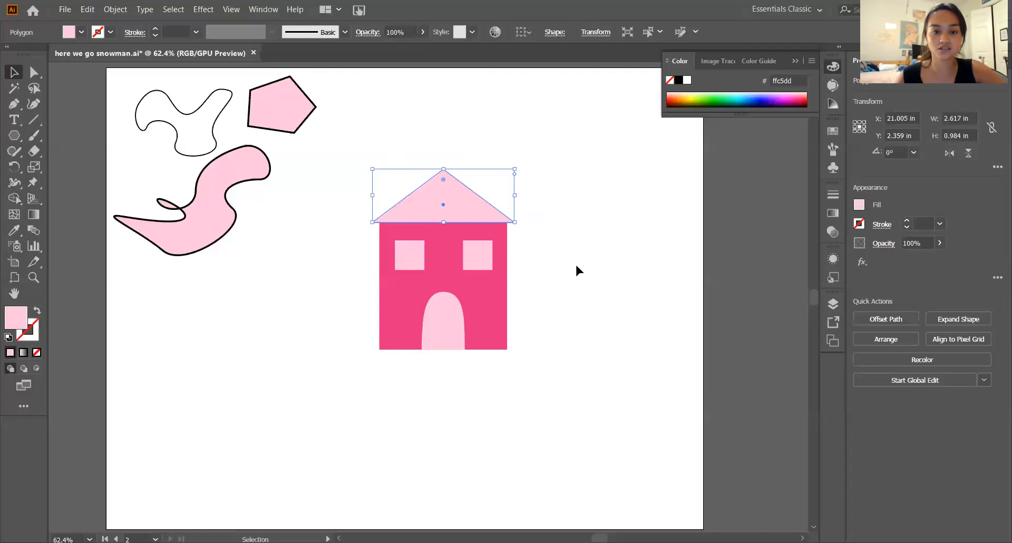
- Select the roof, dark pink square, both windows and the door, and group them into one house
{"action": "left_click_drag", "start_coordinate": [345, 164], "coordinate": [558, 420]}
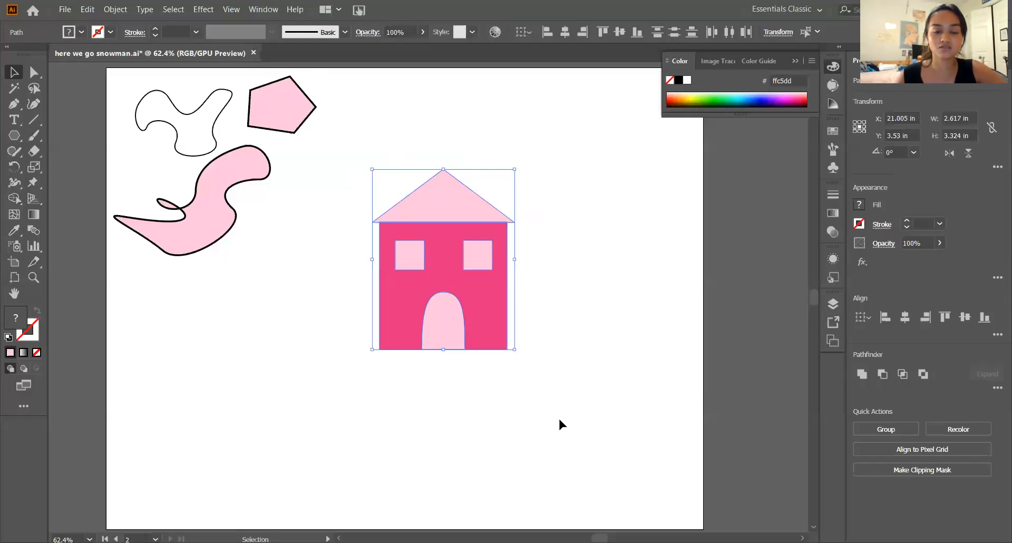
{"action": "left_click", "coordinate": [436, 326]}
{"action": "left_click", "coordinate": [482, 316], "text": "shift"}
{"action": "left_click", "coordinate": [473, 266], "text": "shift"}
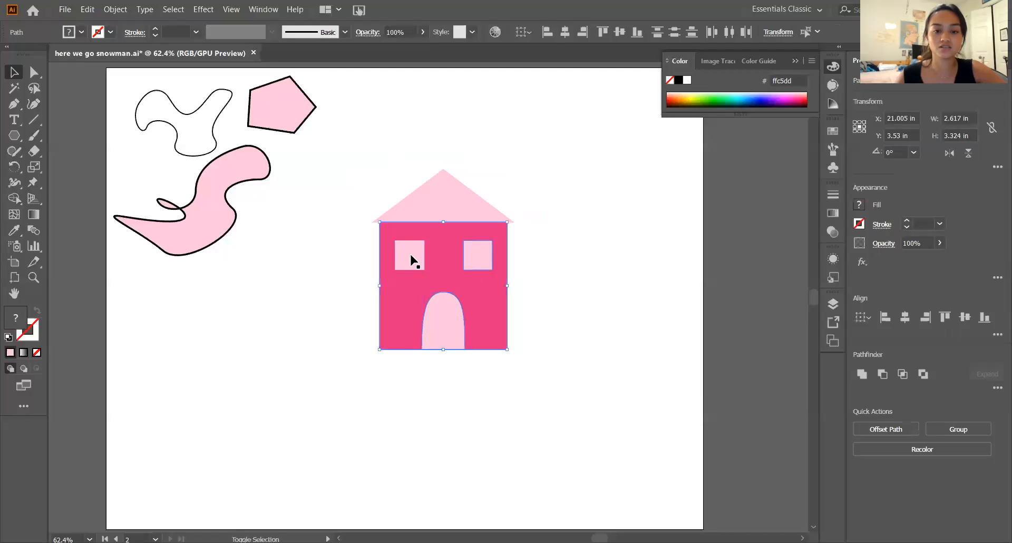
{"action": "left_click", "coordinate": [411, 257], "text": "shift"}
{"action": "left_click", "coordinate": [440, 214], "text": "shift"}
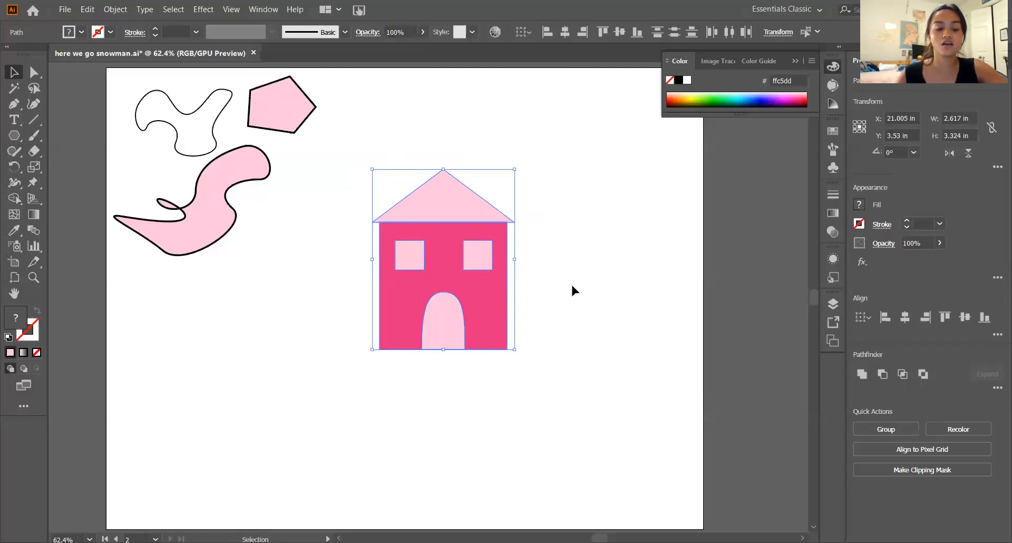
{"action": "key", "text": "a"}
{"action": "key", "text": "ctrl+g"}
{"action": "key", "text": "v"}
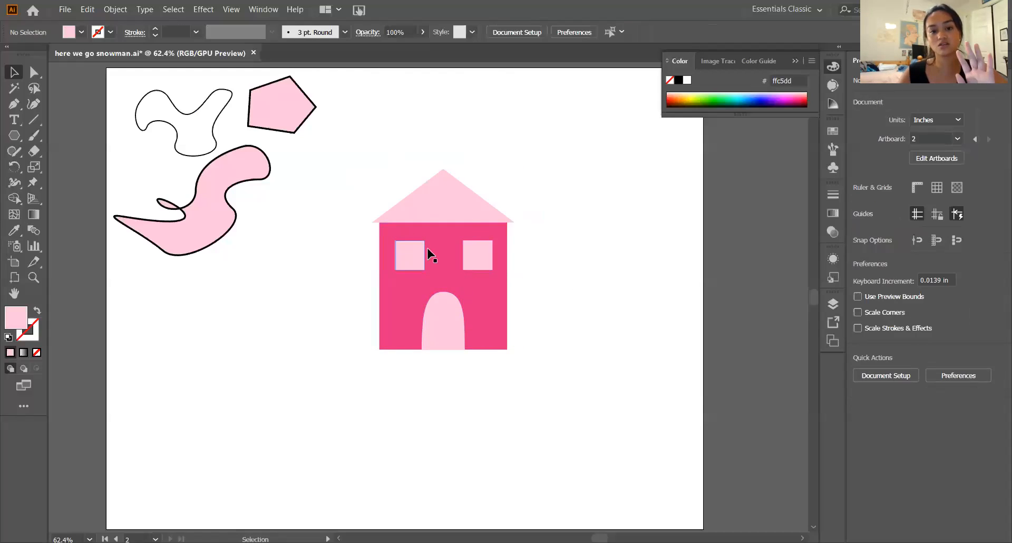
- Move the grouped house up and slightly right on the artboard, to about X 21.23 in, Y 2.77 in
{"action": "left_click_drag", "start_coordinate": [451, 274], "coordinate": [467, 229]}
{"action": "left_click", "coordinate": [587, 281]}
{"action": "left_click", "coordinate": [559, 289]}
{"action": "left_click", "coordinate": [565, 268]}
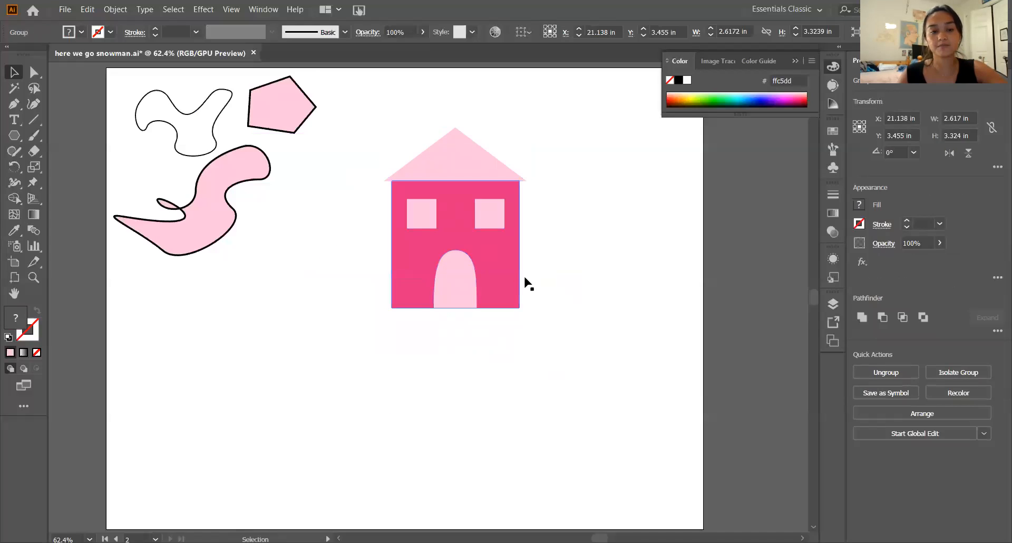
- Enter isolation mode for the house group to edit its individual pieces
{"action": "left_click", "coordinate": [456, 289]}
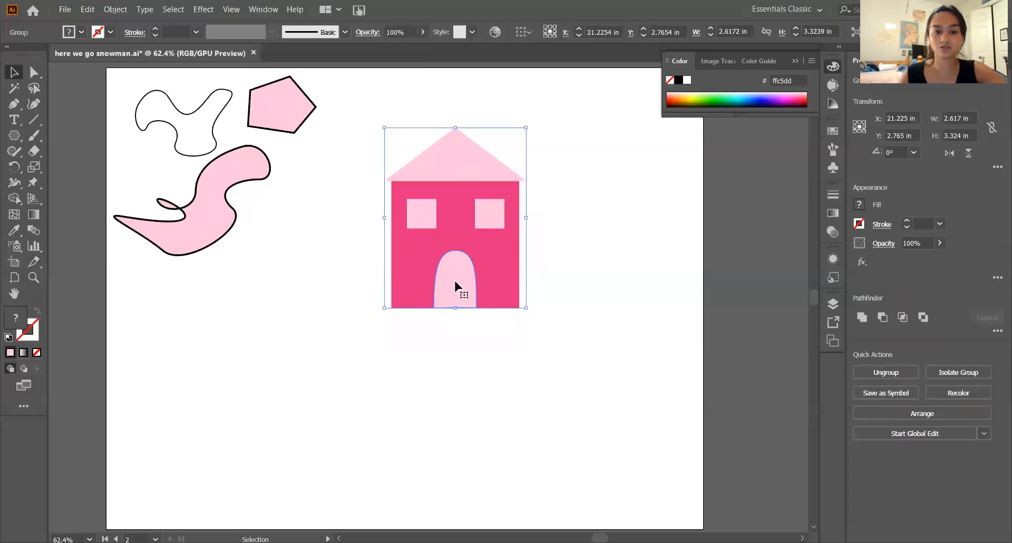
{"action": "double_click", "coordinate": [456, 287]}
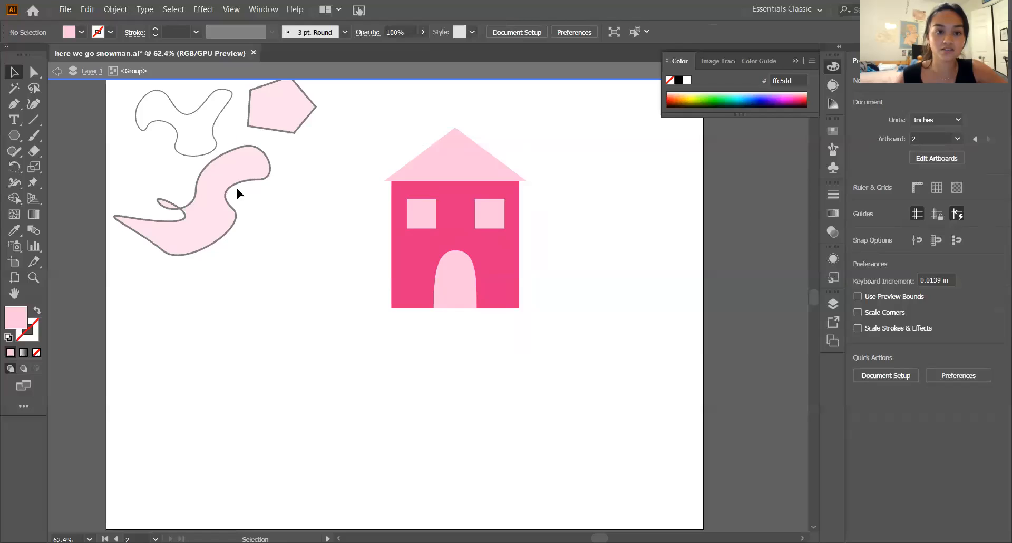
{"action": "scroll", "coordinate": [281, 236], "scroll_direction": "up", "scroll_amount": 1}
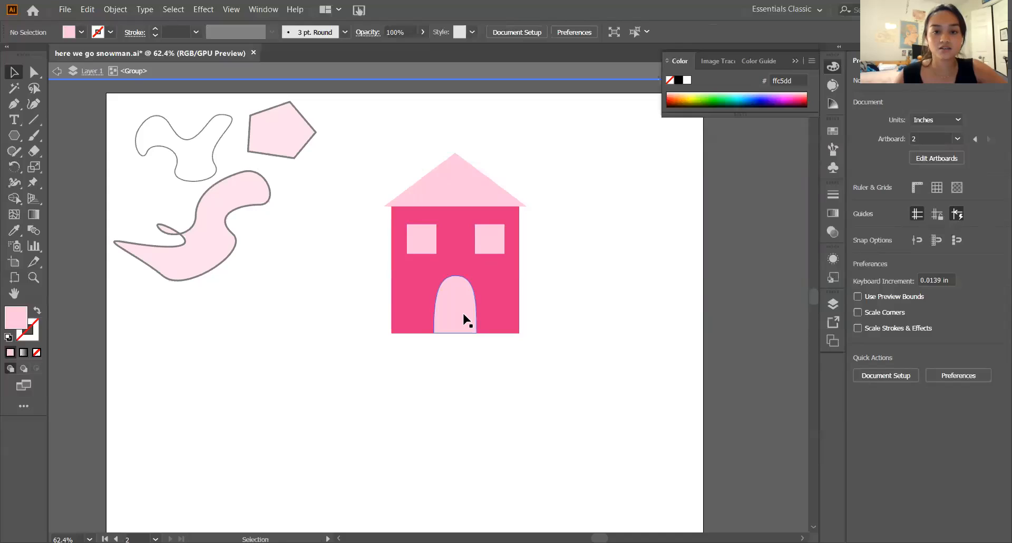
- Stretch the arched door upward inside the isolated group and undo the change
{"action": "left_click", "coordinate": [448, 309]}
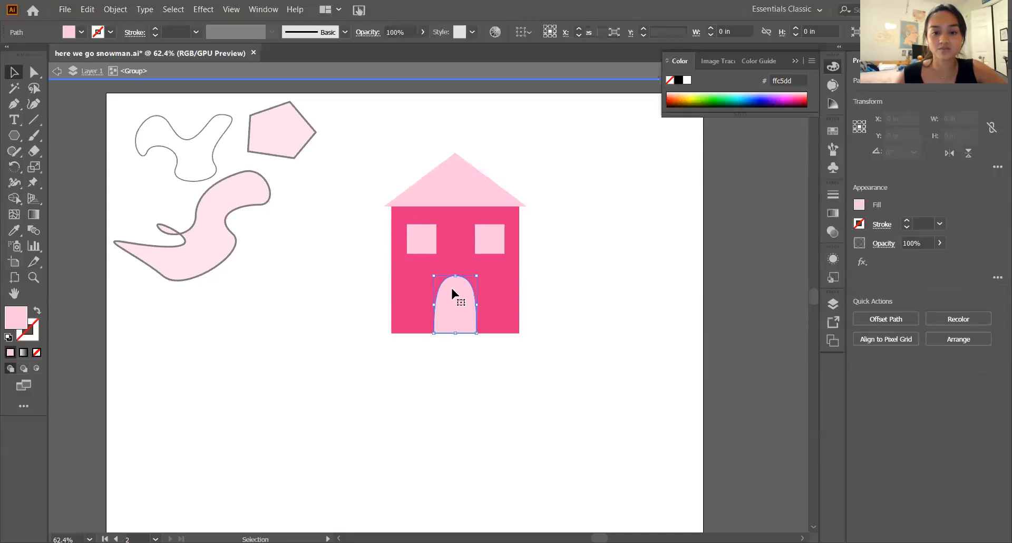
{"action": "left_click_drag", "start_coordinate": [455, 276], "coordinate": [458, 235]}
{"action": "key", "text": "ctrl+z"}
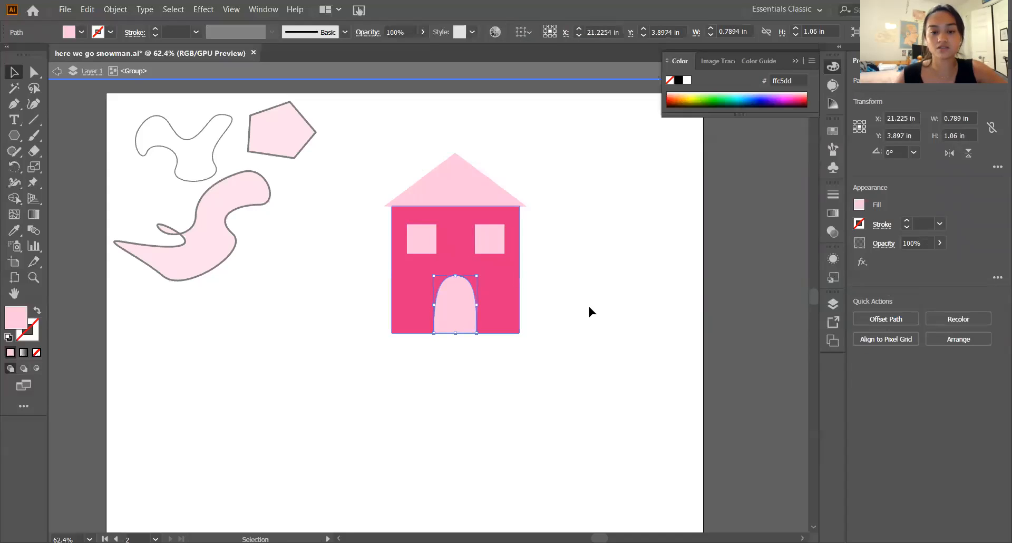
- Try reshaping the right window inside the isolated house group and undo the change
{"action": "left_click", "coordinate": [495, 247]}
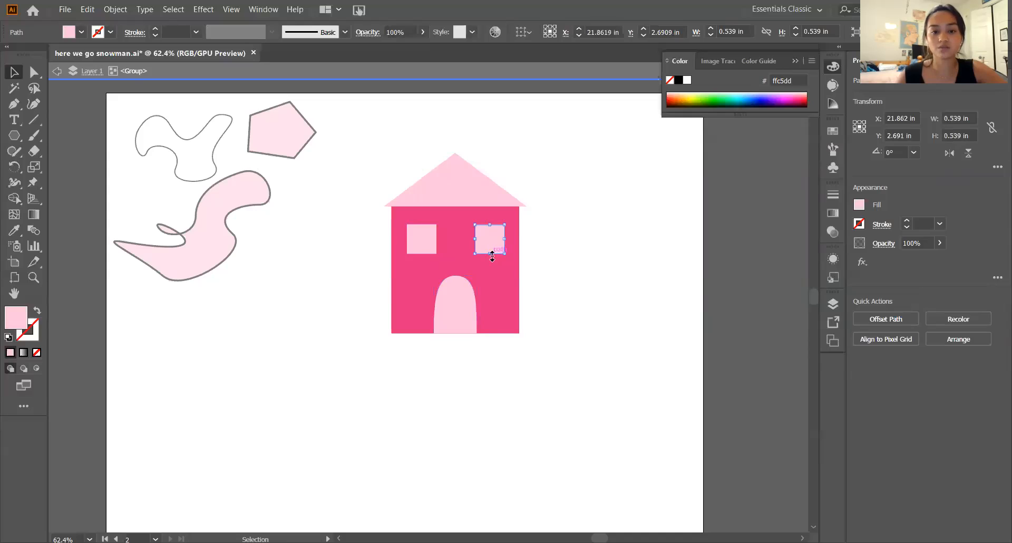
{"action": "left_click_drag", "start_coordinate": [490, 253], "coordinate": [509, 285]}
{"action": "key", "text": "ctrl+z"}
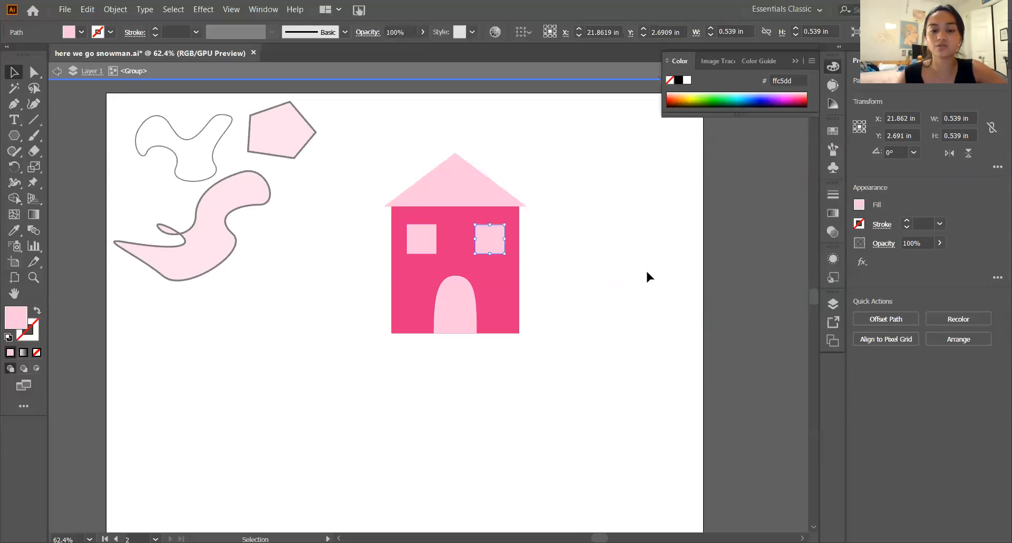
- Leave isolation mode and move the grouped house onto the snowman artboard, beside the snowman, to about X 5.23 in, Y 4.43 in
{"action": "key", "text": "Escape"}
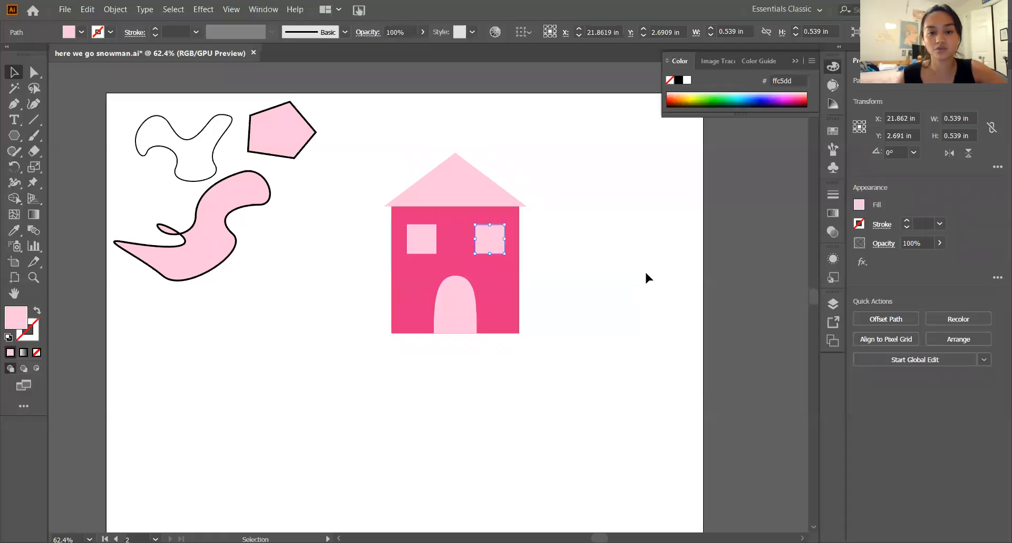
{"action": "left_click", "coordinate": [497, 309]}
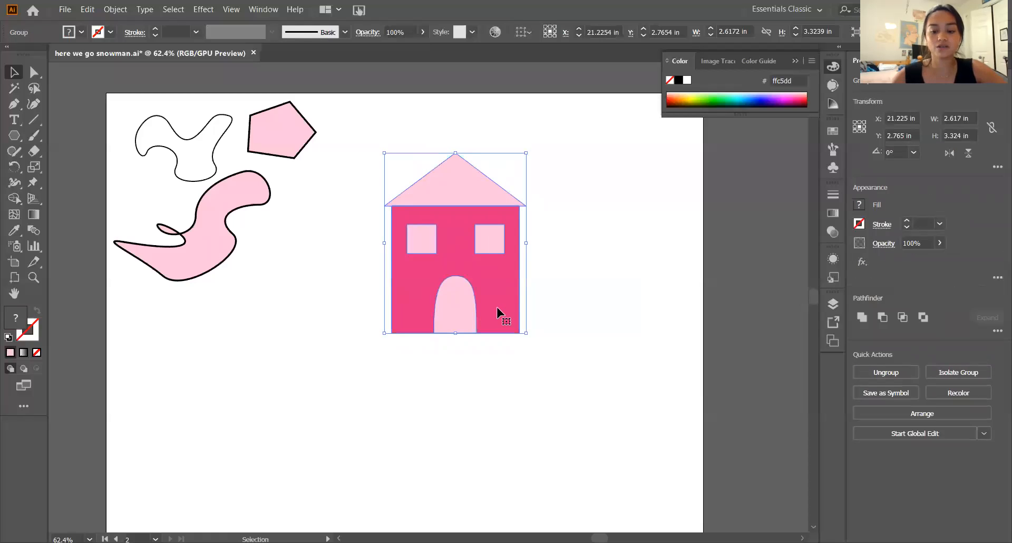
{"action": "key", "text": "ctrl+minus"}
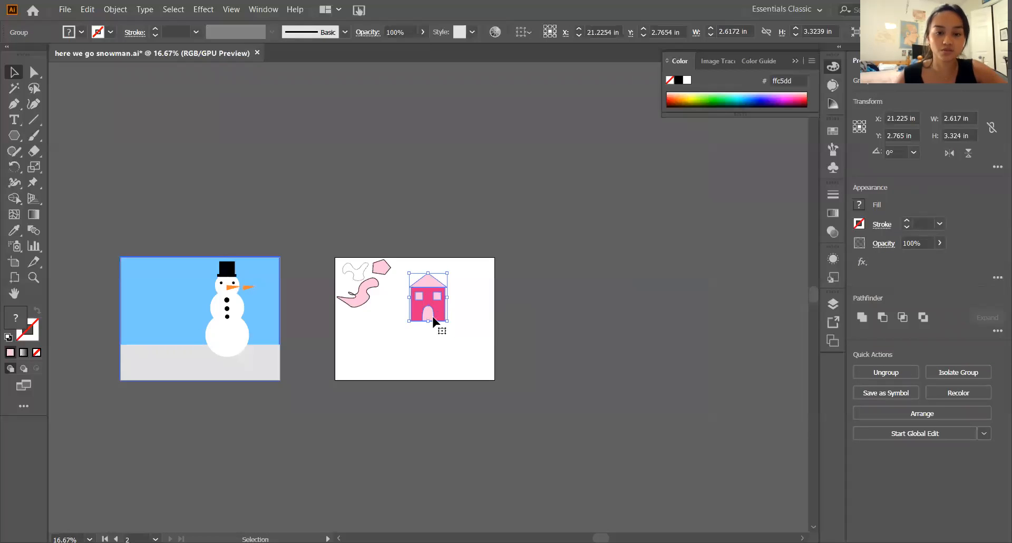
{"action": "left_click_drag", "start_coordinate": [436, 308], "coordinate": [205, 338]}
{"action": "left_click", "coordinate": [261, 423]}
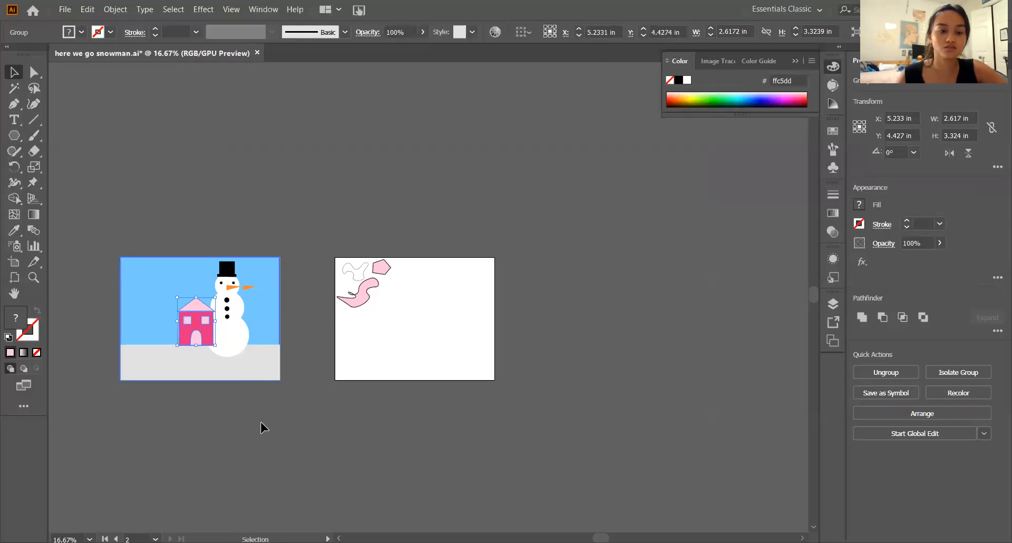
- Delete the spare orange triangle floating beside the snowman's head, keeping the nose on the face
{"action": "left_click", "coordinate": [254, 379]}
{"action": "key", "text": "ctrl+0"}
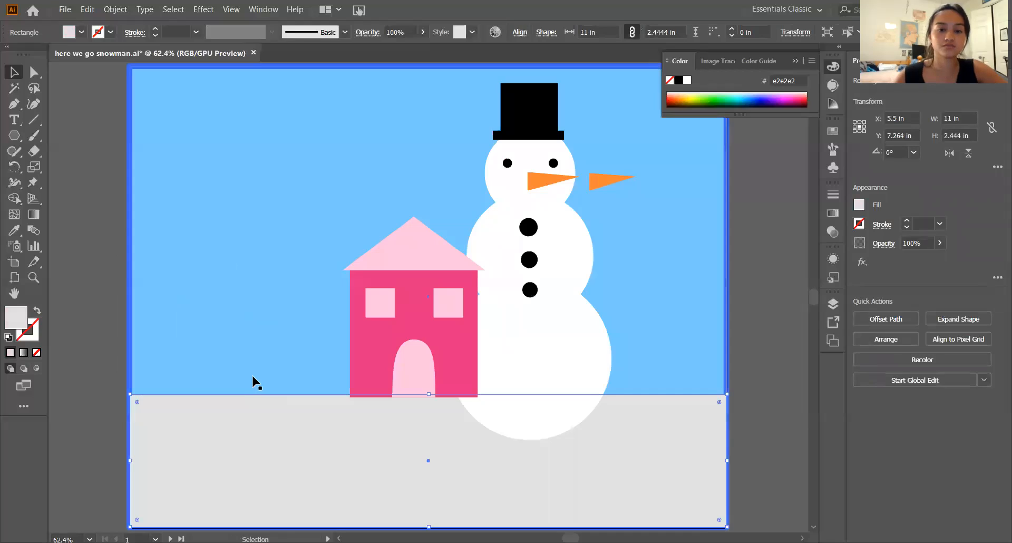
{"action": "left_click", "coordinate": [475, 324]}
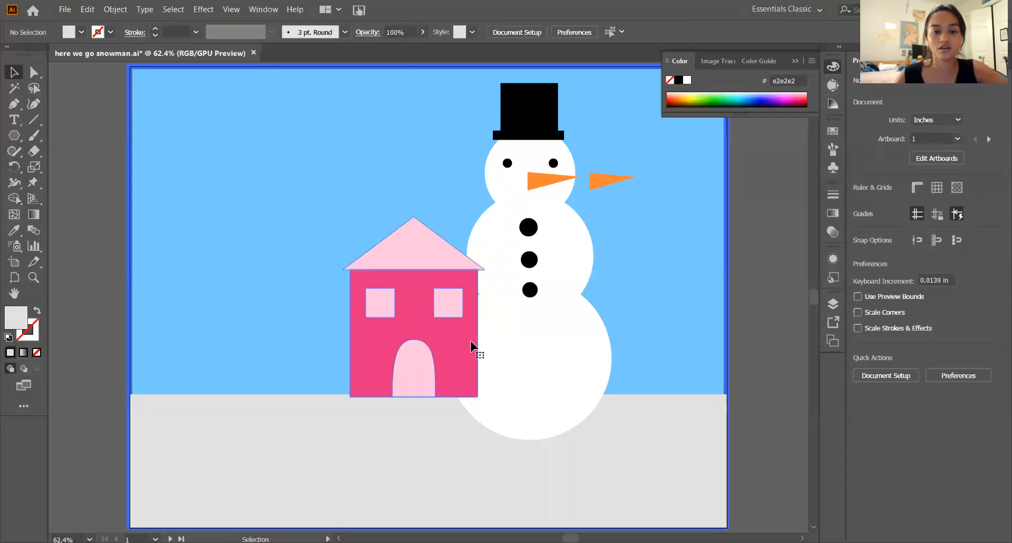
{"action": "left_click", "coordinate": [472, 346]}
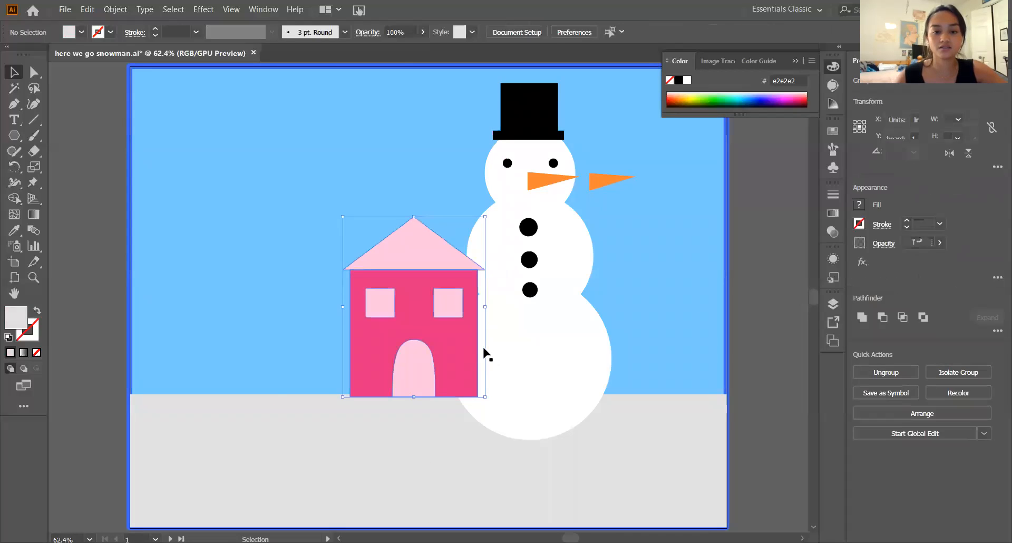
{"action": "left_click", "coordinate": [602, 180]}
{"action": "key", "text": "Delete"}
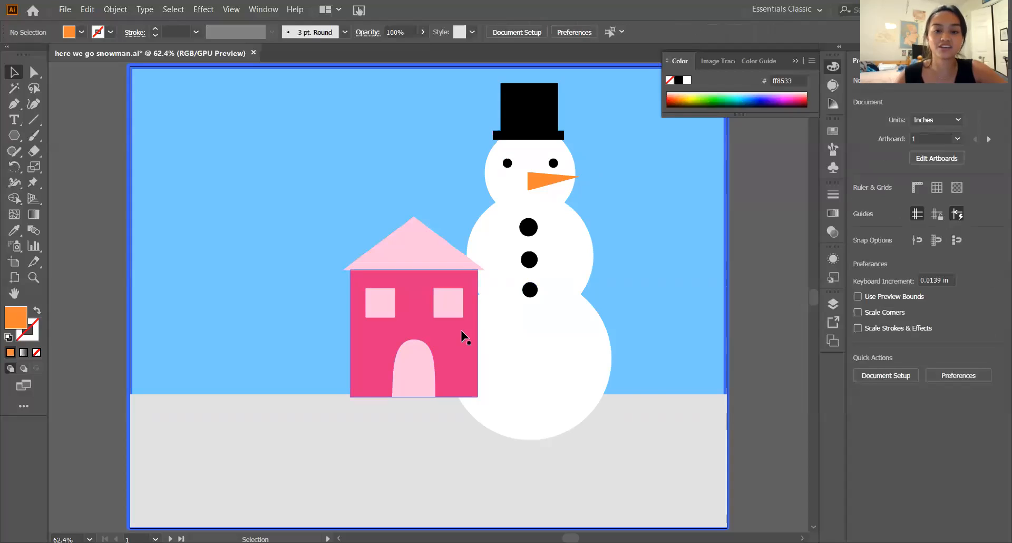
- Show the layers and send the house group backward in the stacking order, behind the snowman
{"action": "left_click", "coordinate": [463, 334]}
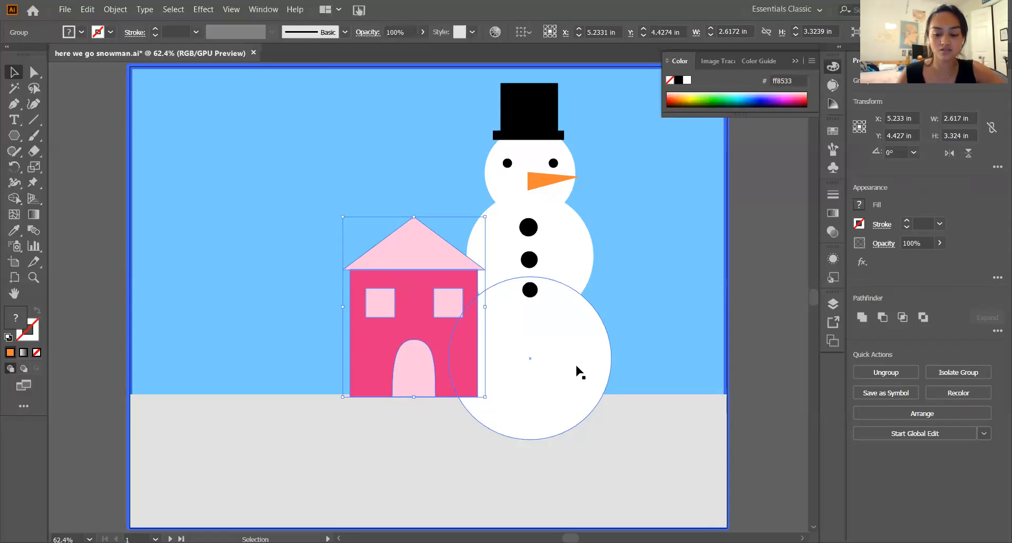
{"action": "left_click", "coordinate": [833, 303]}
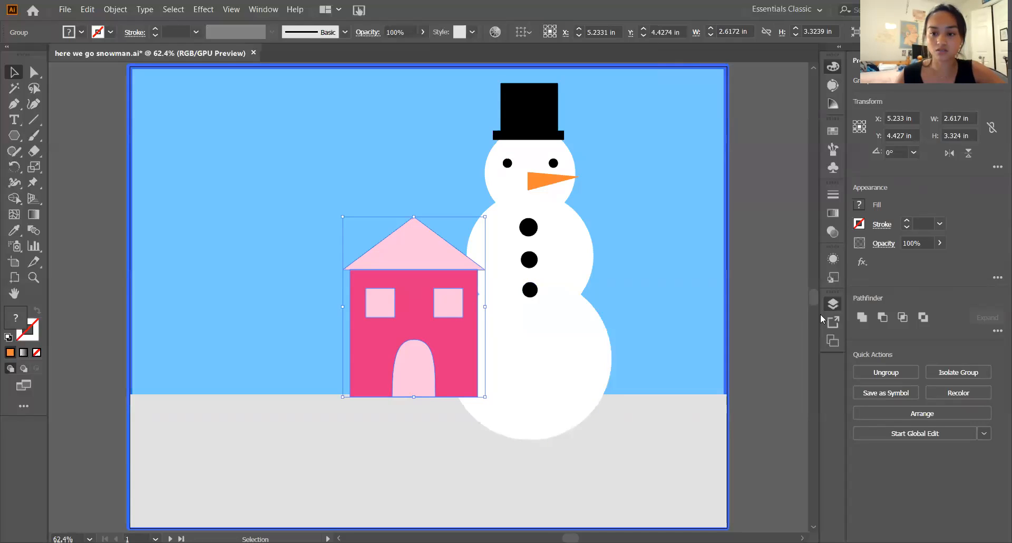
{"action": "left_click", "coordinate": [769, 247]}
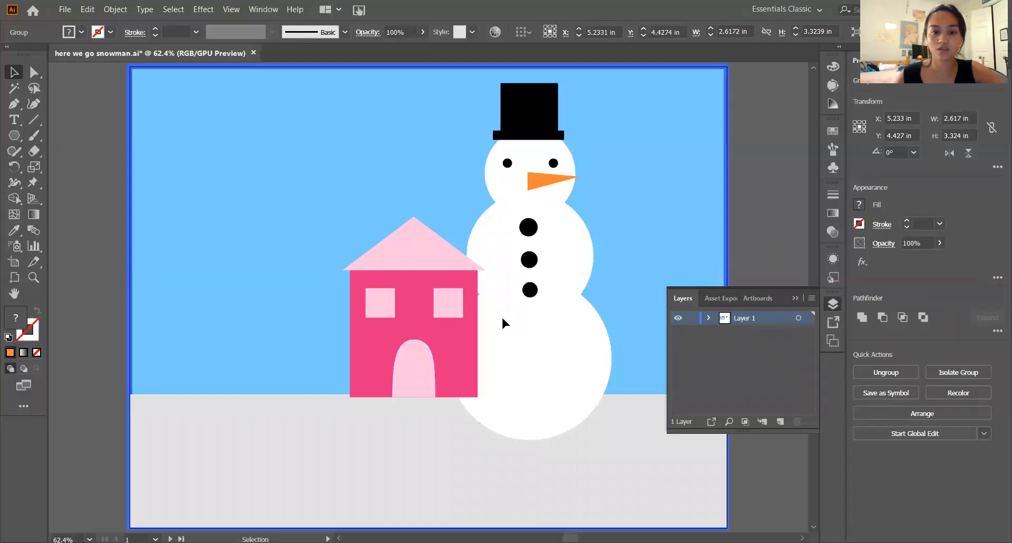
{"action": "left_click", "coordinate": [437, 351]}
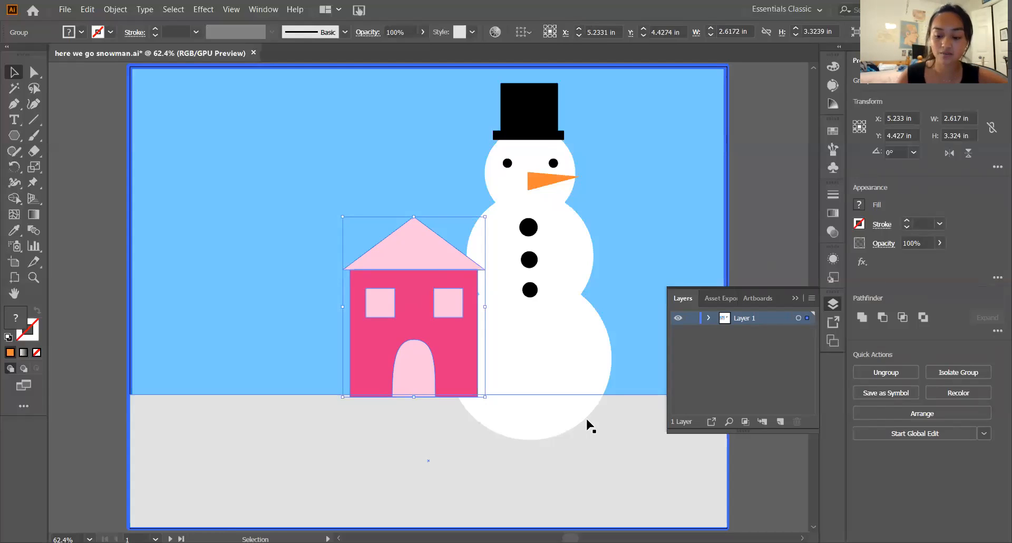
{"action": "key", "text": "a"}
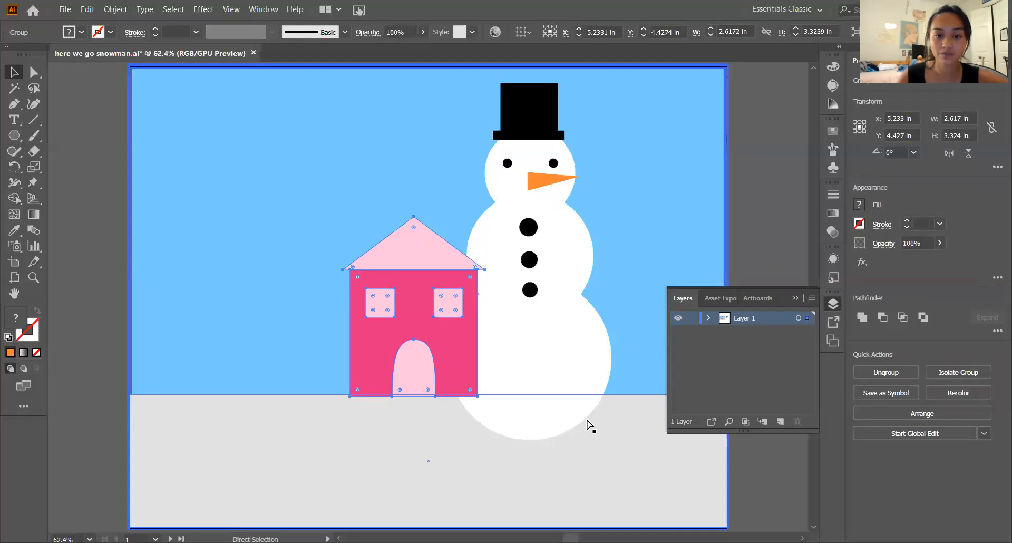
{"action": "key", "text": "ctrl+bracketleft"}
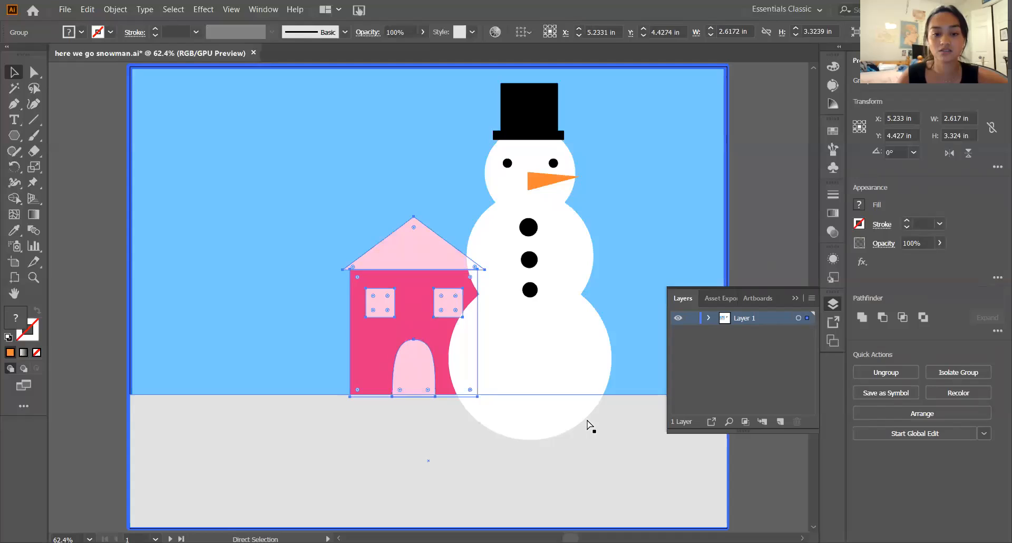
- Nudge the house group right toward the snowman to about X 5.33 in
{"action": "key", "text": "v"}
{"action": "key", "text": "Right"}
{"action": "key", "text": "Right"}
{"action": "key", "text": "Right"}
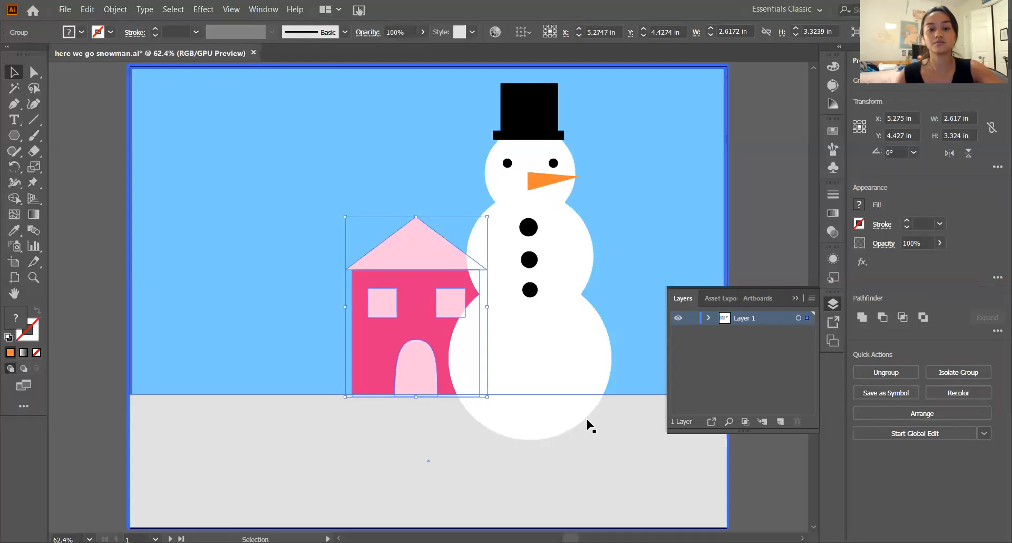
{"action": "key", "text": "Right"}
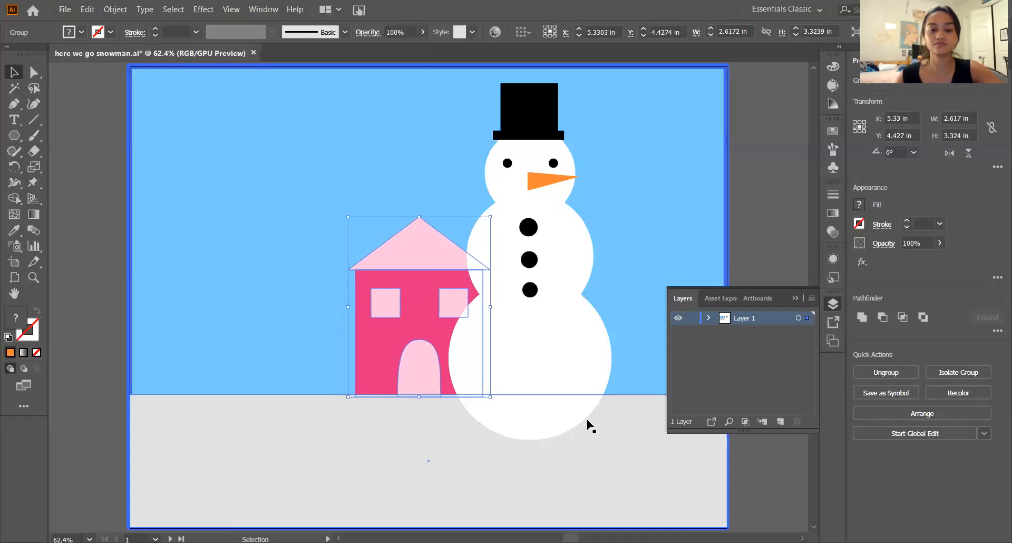
- Scale the house group down proportionally to about 2.16 in wide and 2.74 in high, keeping its base at ground level
{"action": "left_click", "coordinate": [416, 215], "text": "shift"}
{"action": "left_click", "coordinate": [422, 236]}
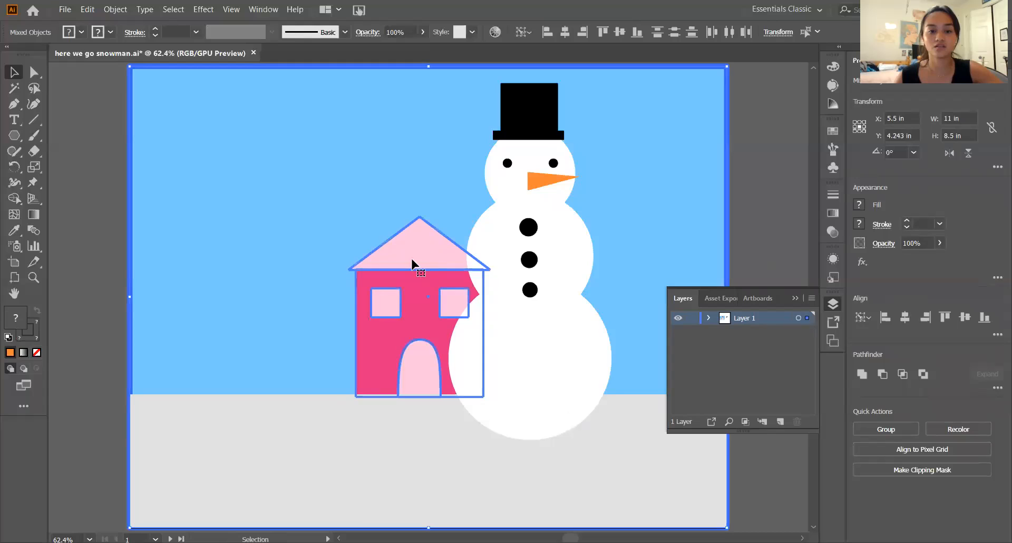
{"action": "left_click", "coordinate": [396, 244]}
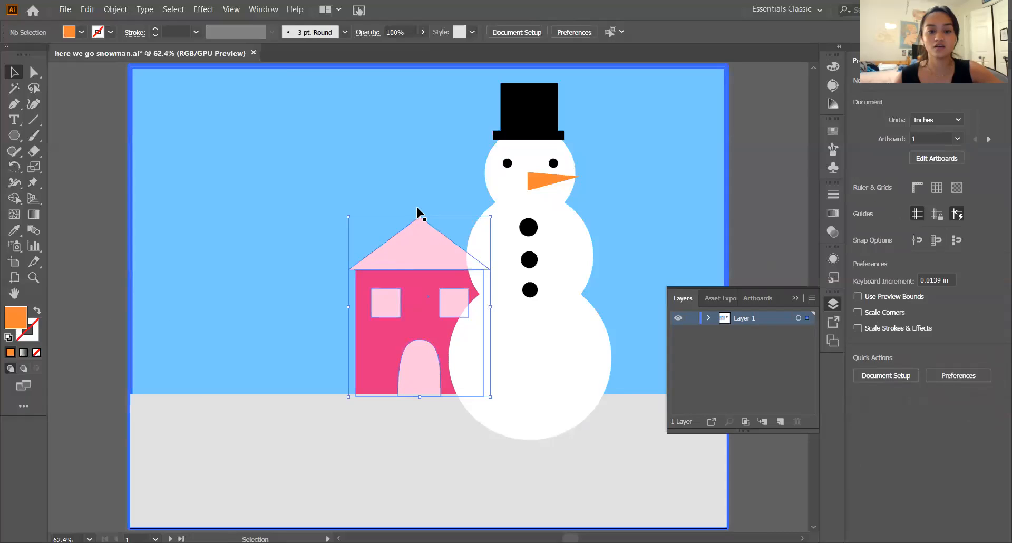
{"action": "left_click_drag", "start_coordinate": [419, 218], "coordinate": [419, 248]}
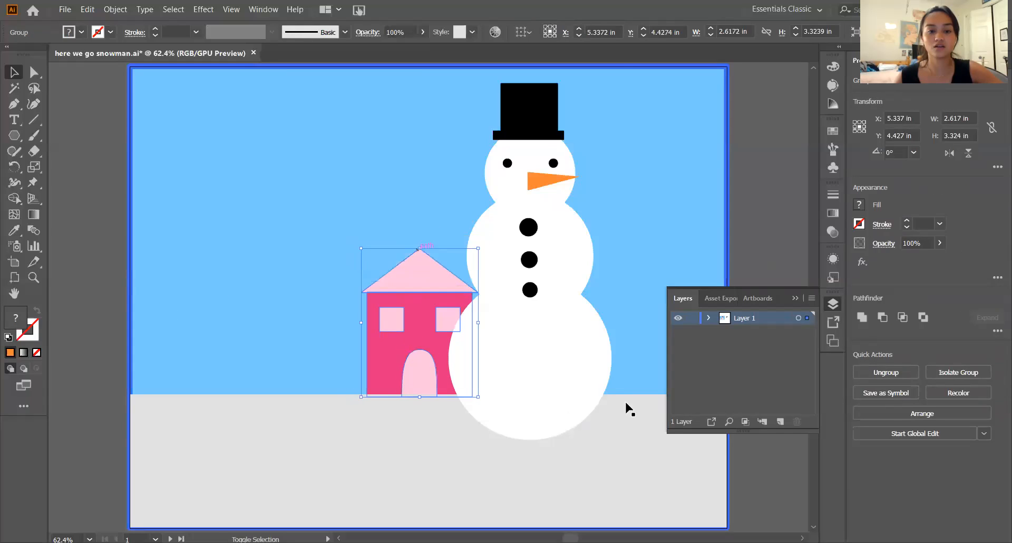
{"action": "left_click", "coordinate": [740, 467]}
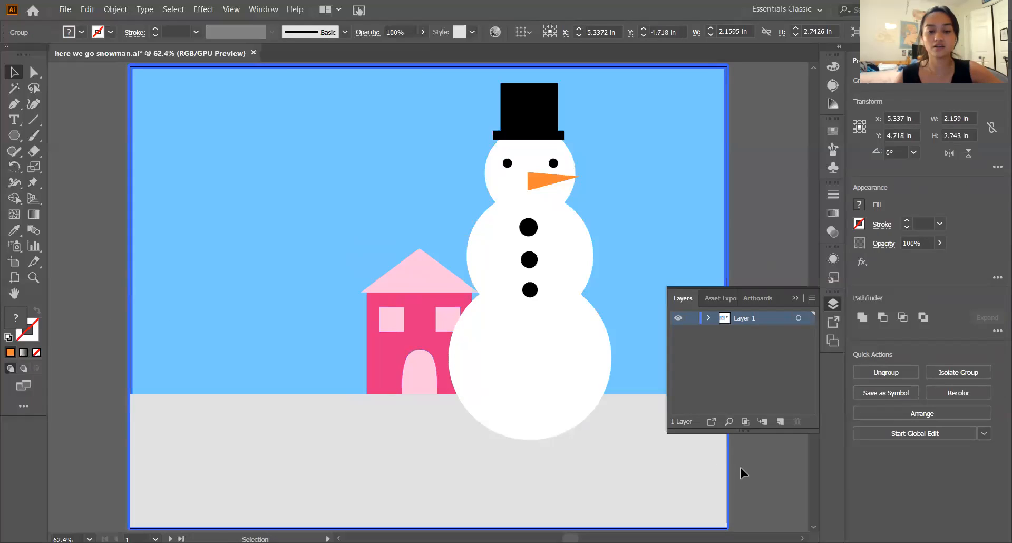
- Nudge the smaller house group further right behind the snowman to about X 5.62 in and deselect it
{"action": "left_click", "coordinate": [406, 383]}
{"action": "key", "text": "shift+Right"}
{"action": "key", "text": "shift+Right"}
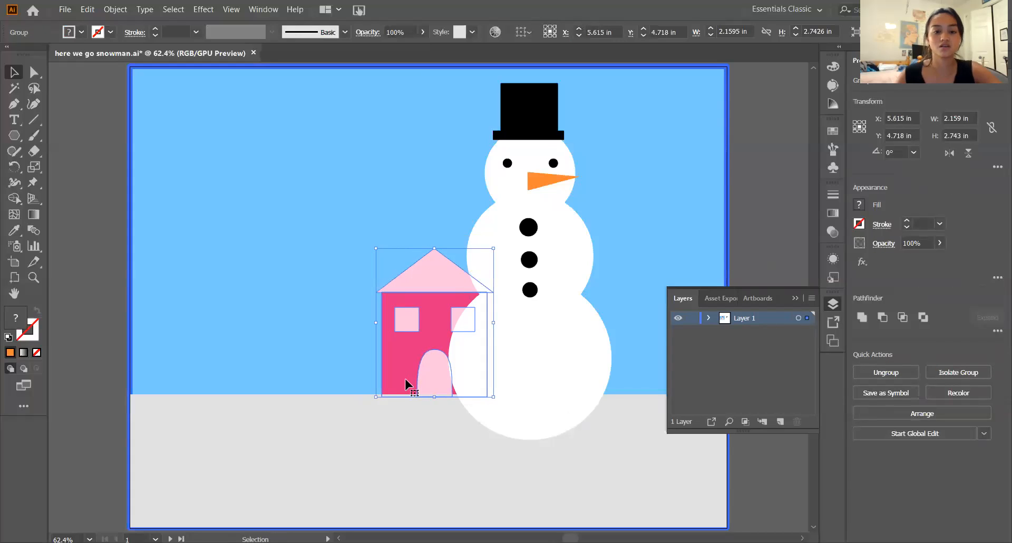
{"action": "left_click", "coordinate": [764, 482]}
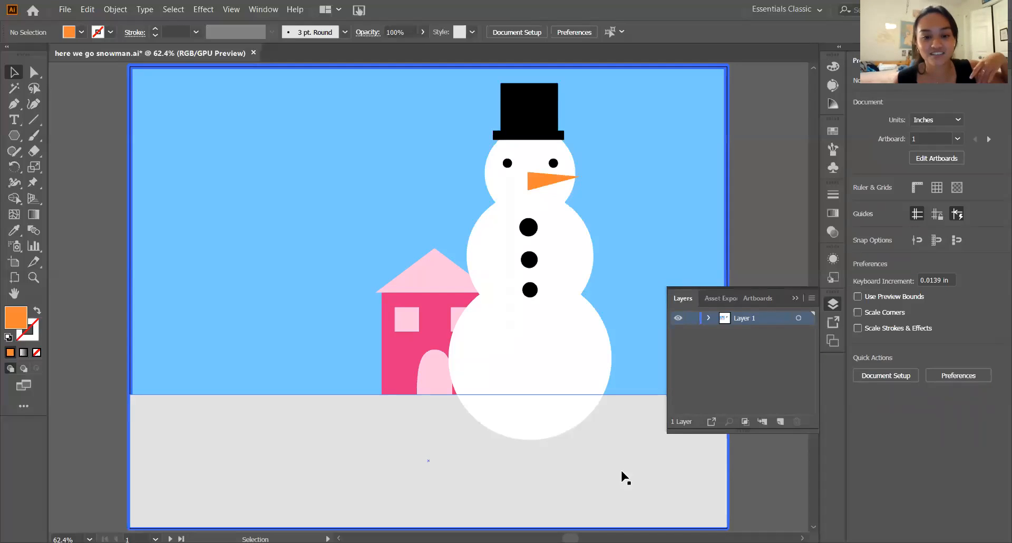
- Try sending the house group to the back of the stacking order twice, undoing it each time
{"action": "left_click", "coordinate": [430, 343]}
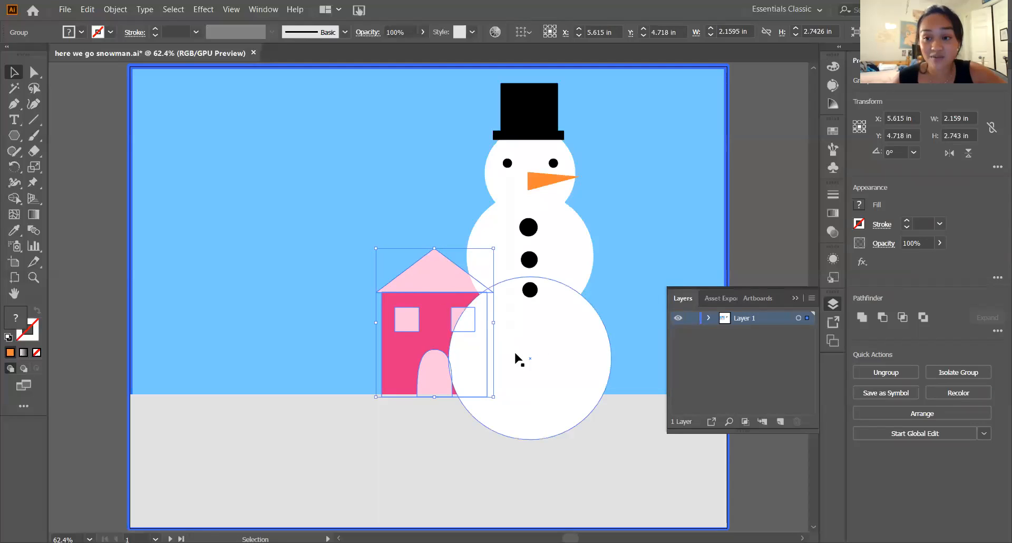
{"action": "right_click", "coordinate": [446, 316]}
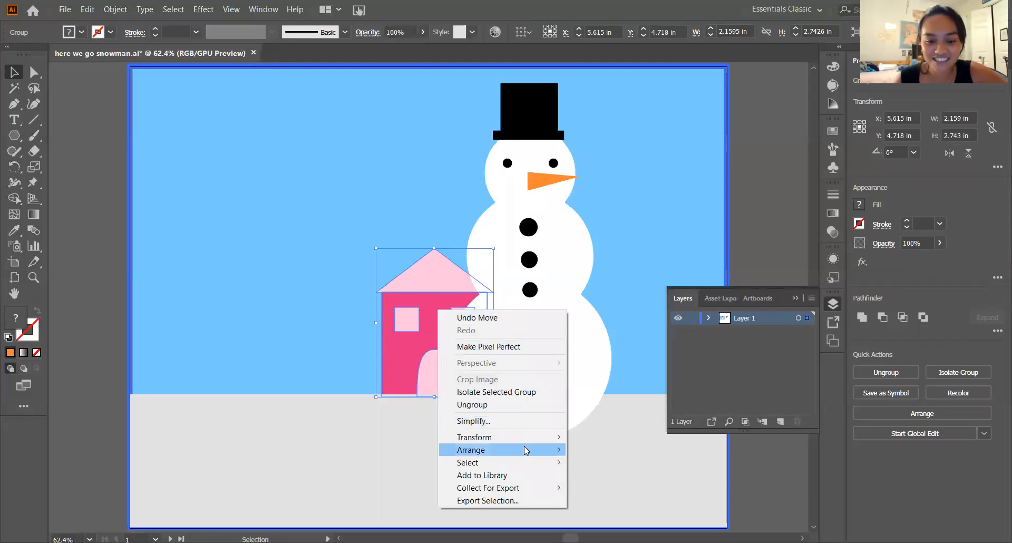
{"action": "mouse_move", "coordinate": [510, 449]}
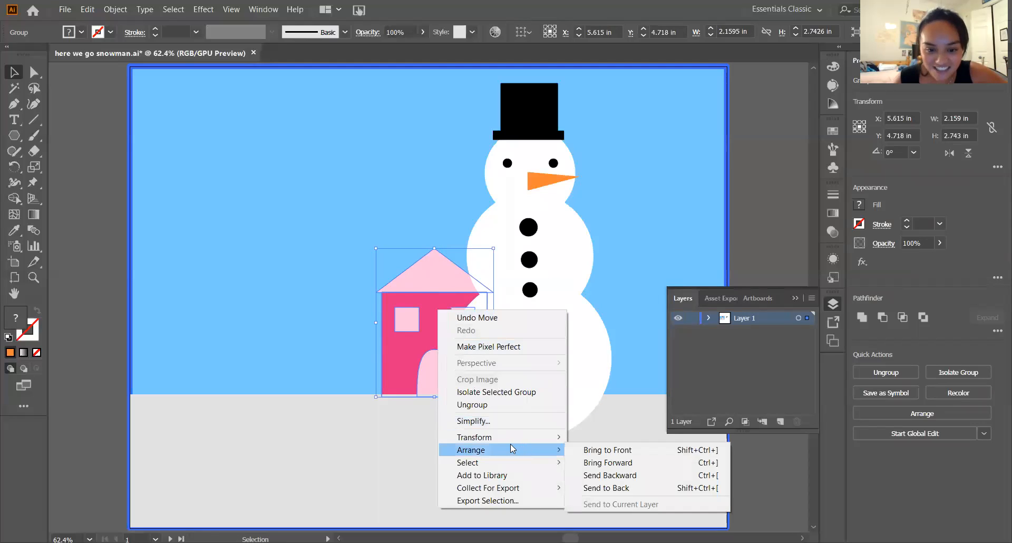
{"action": "left_click", "coordinate": [606, 487]}
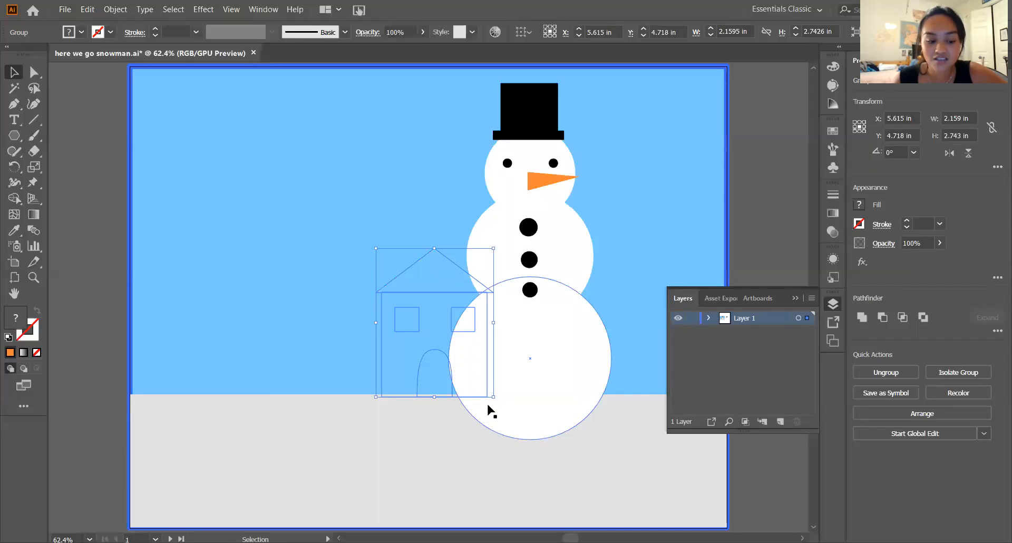
{"action": "key", "text": "ctrl+]"}
{"action": "right_click", "coordinate": [431, 316]}
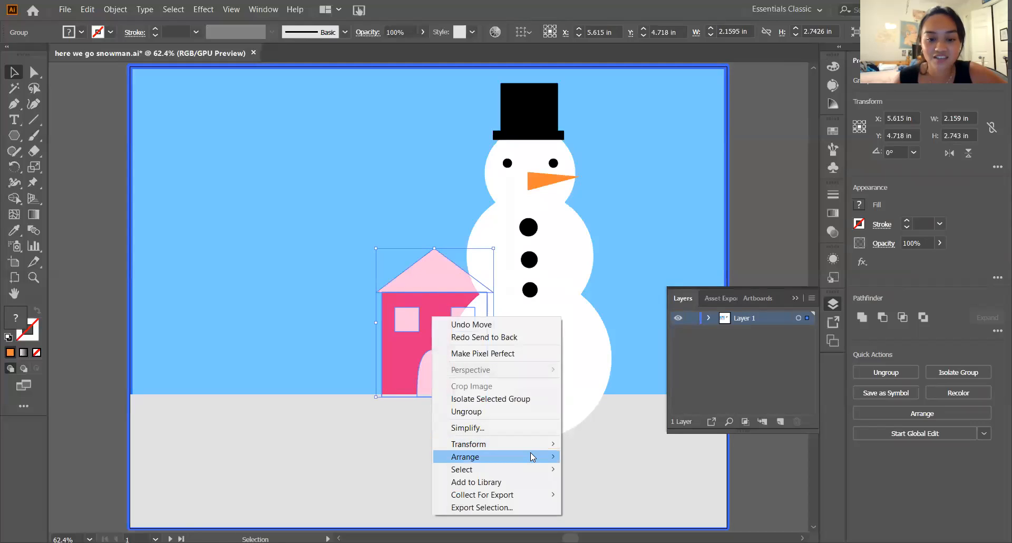
{"action": "mouse_move", "coordinate": [532, 456]}
{"action": "left_click", "coordinate": [596, 494]}
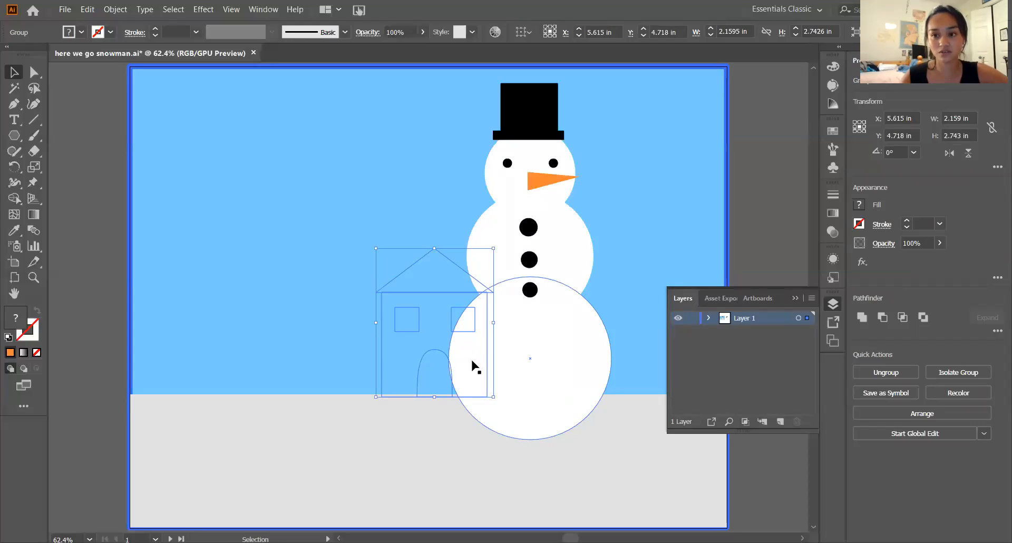
{"action": "key", "text": "ctrl+bracketright"}
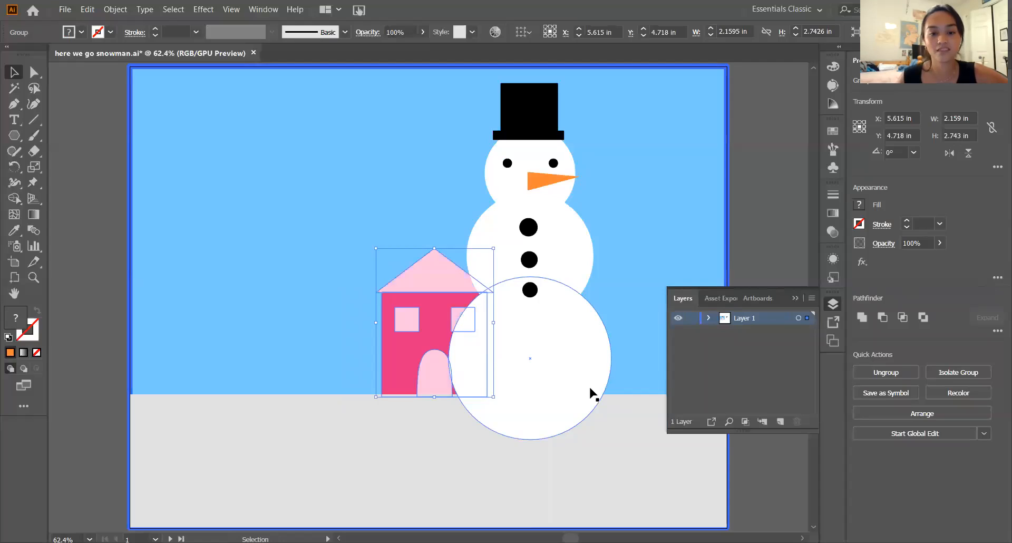
{"action": "left_click", "coordinate": [631, 464]}
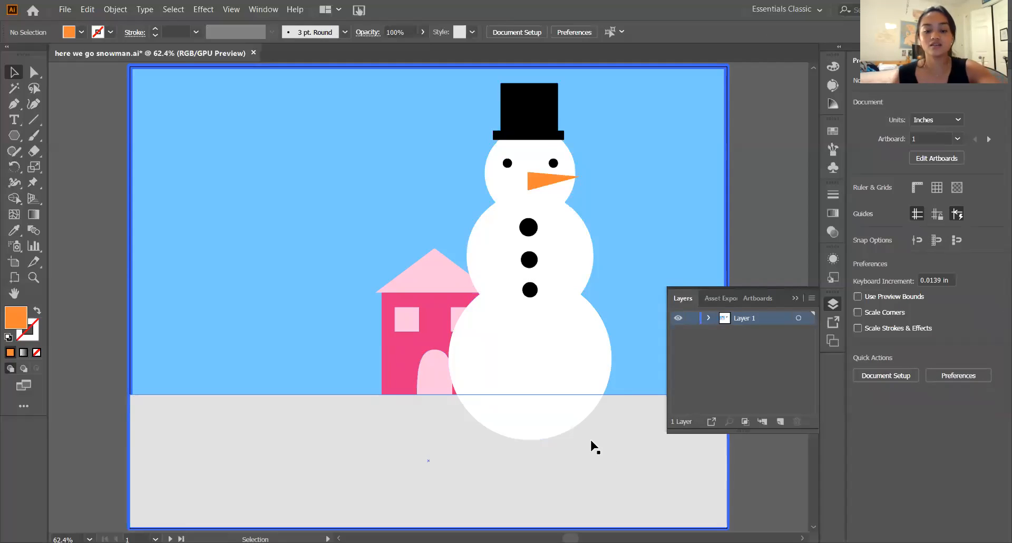
- Move the house group back left to about X 5.2 in, still partly behind the snowman, and deselect it
{"action": "left_click", "coordinate": [426, 364]}
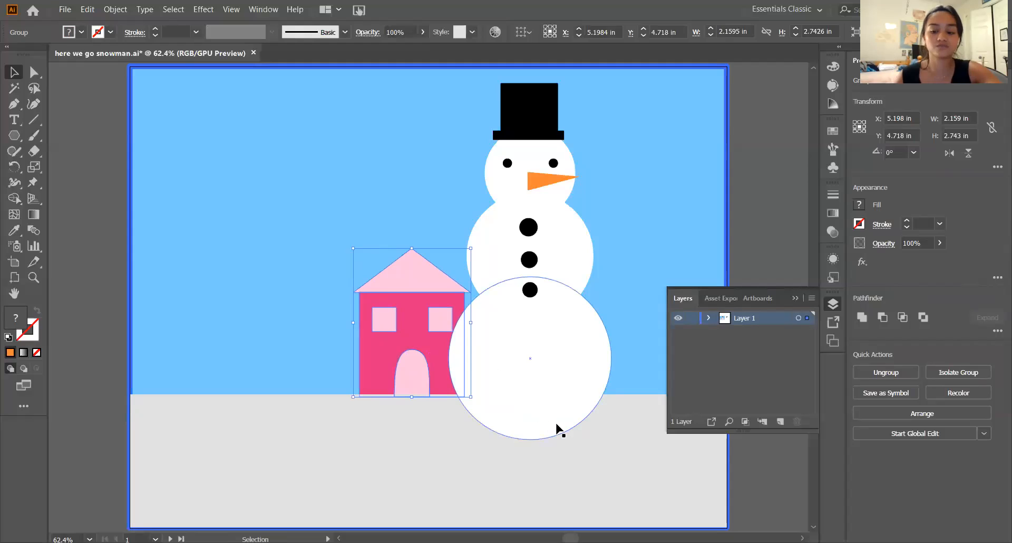
{"action": "left_click", "coordinate": [744, 460]}
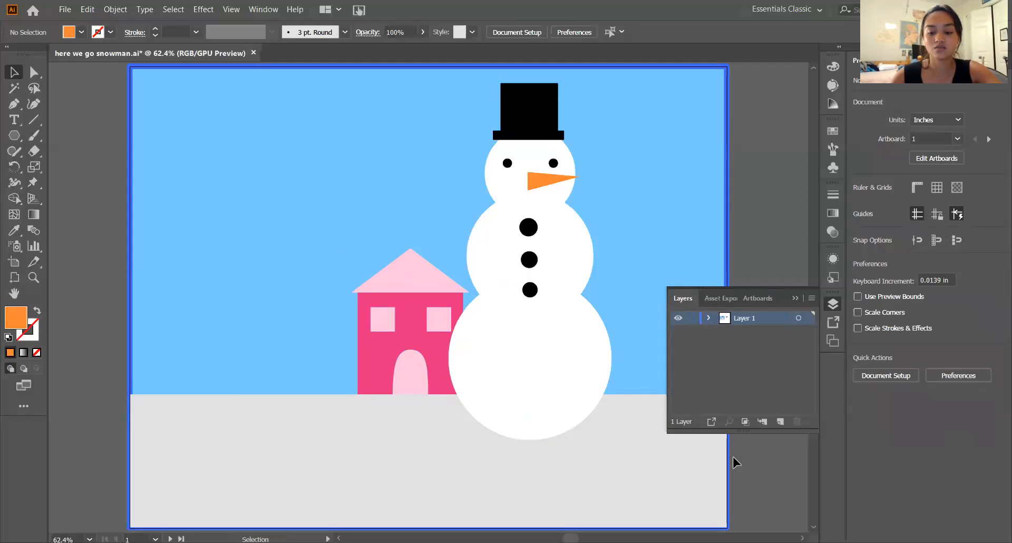
{"action": "key", "text": "ctrl+minus"}
{"action": "key", "text": "ctrl+minus"}
{"action": "key", "text": "ctrl+minus"}
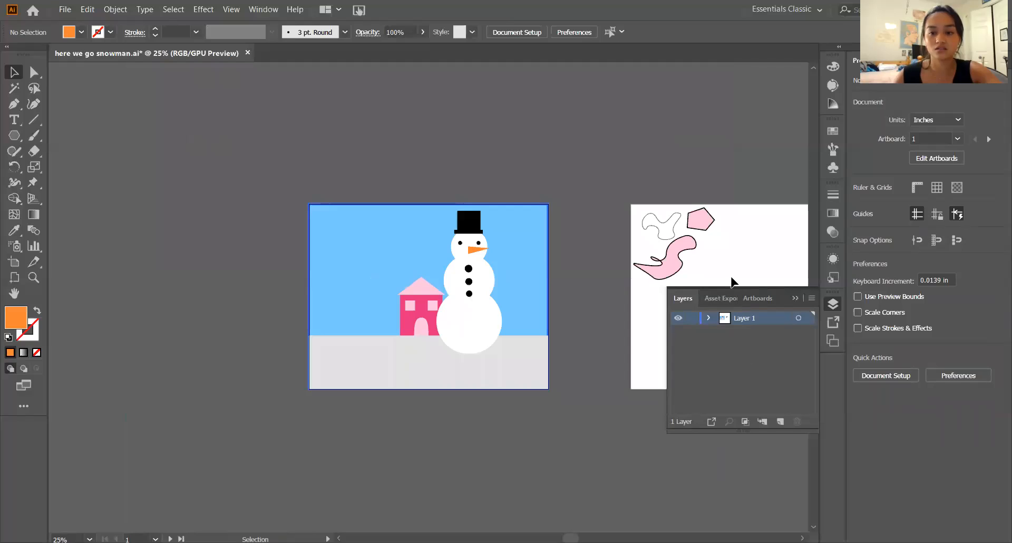
- Draw an orange circle about 3.02 in across on the second artboard and duplicate it about 1 in to its right, overlapping the original
{"action": "left_click", "coordinate": [731, 282]}
{"action": "key", "text": "ctrl+plus"}
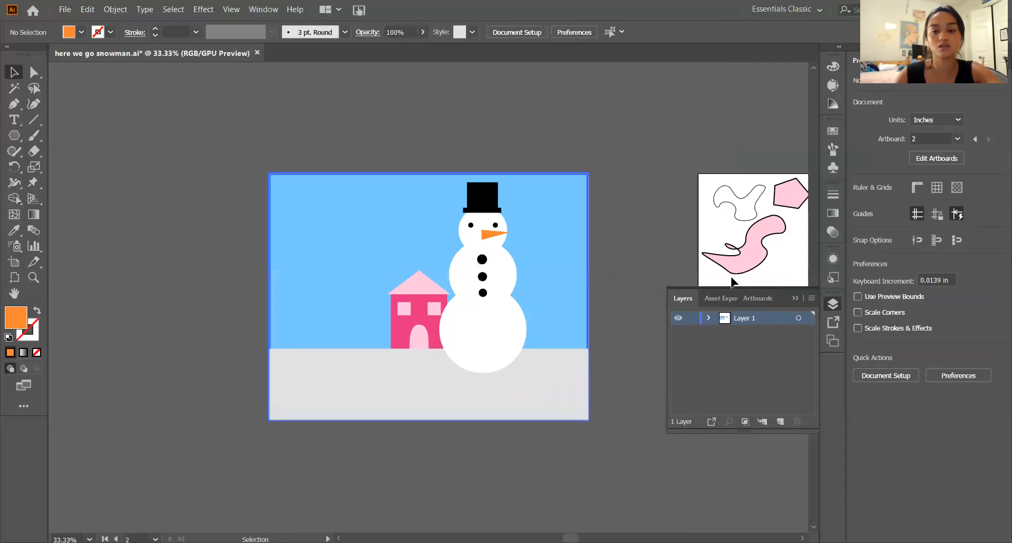
{"action": "key", "text": "ctrl+0"}
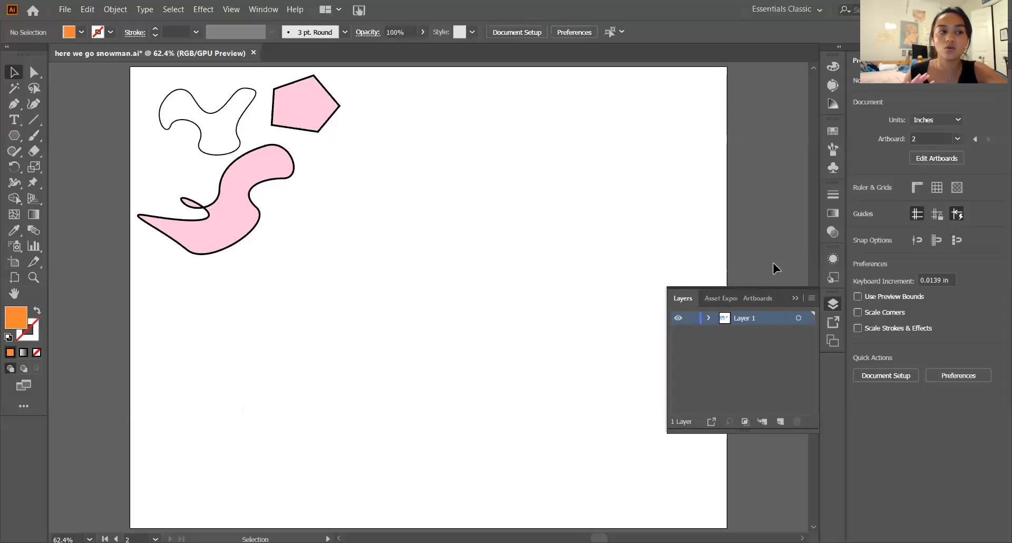
{"action": "key", "text": "p"}
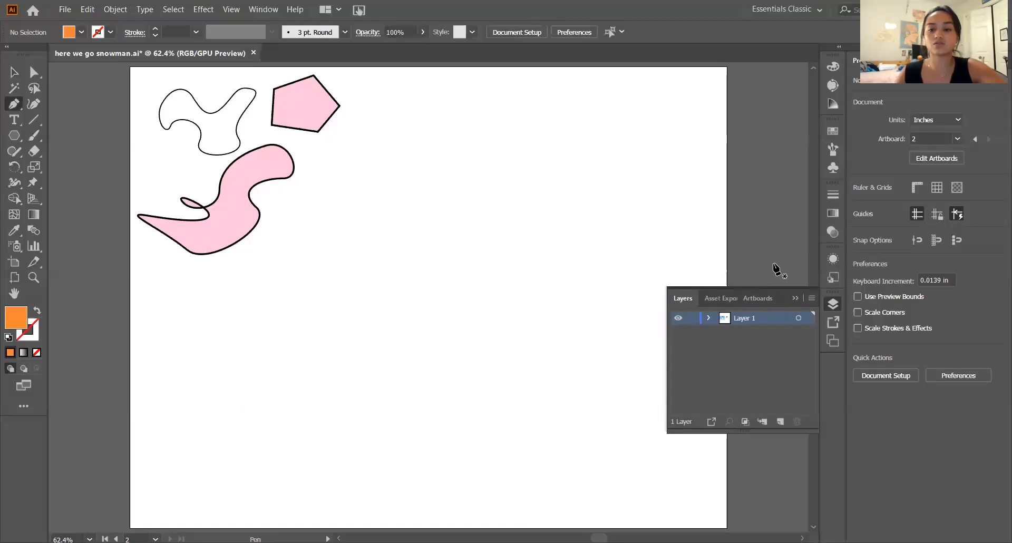
{"action": "key", "text": "l"}
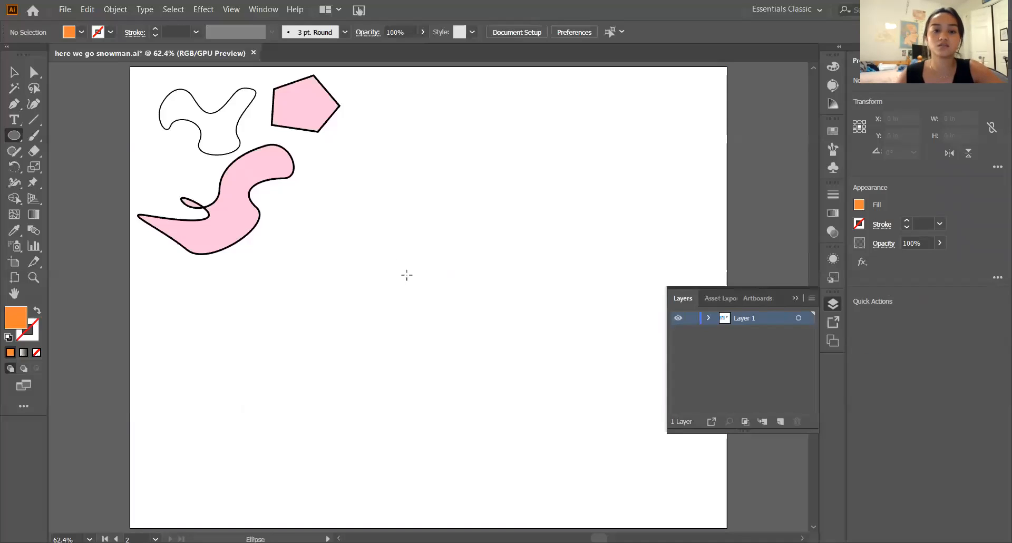
{"action": "left_click_drag", "start_coordinate": [426, 283], "coordinate": [510, 365]}
{"action": "key", "text": "v"}
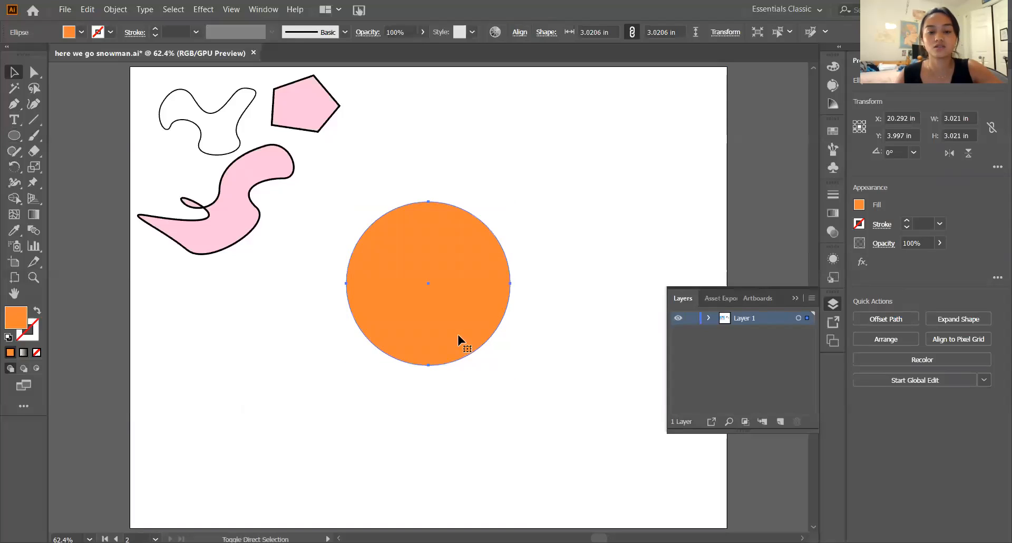
{"action": "left_click_drag", "start_coordinate": [429, 285], "coordinate": [482, 286]}
{"action": "left_click", "coordinate": [492, 417]}
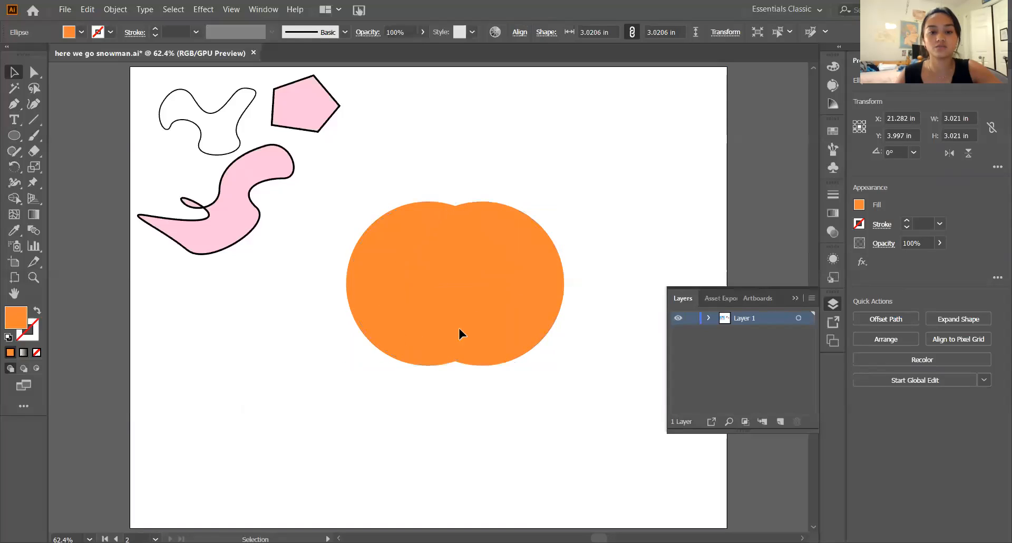
- Select both overlapping orange circles and separate their shared middle area into its own shape with the Shape Builder tool
{"action": "left_click", "coordinate": [428, 319]}
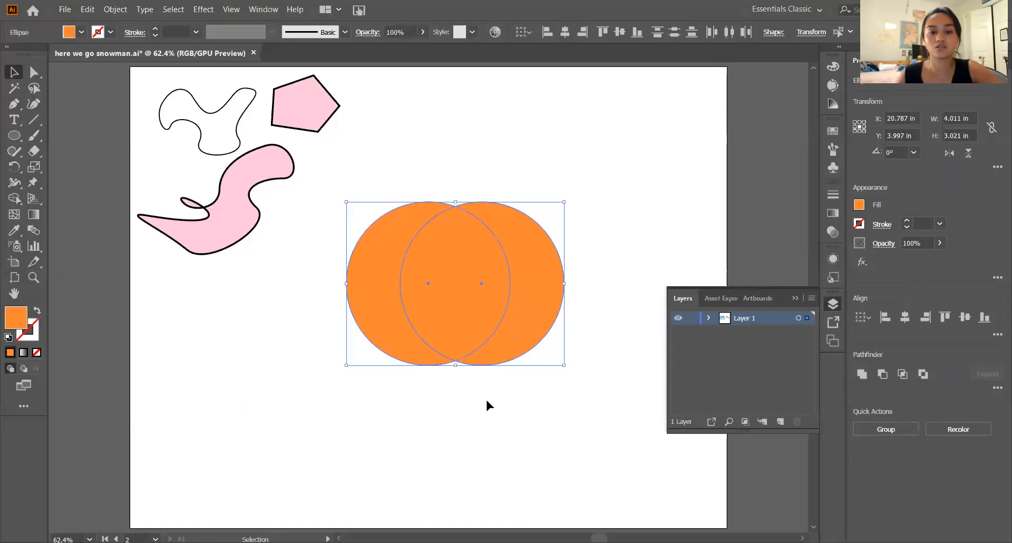
{"action": "left_click", "coordinate": [486, 400]}
{"action": "left_click", "coordinate": [377, 314]}
{"action": "left_click", "coordinate": [532, 316], "text": "shift"}
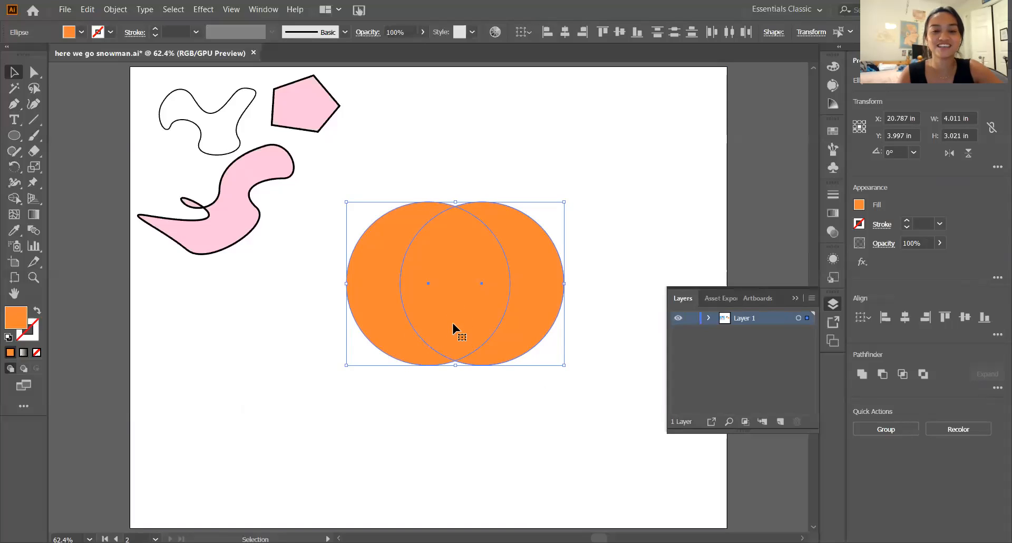
{"action": "key", "text": "shift+m"}
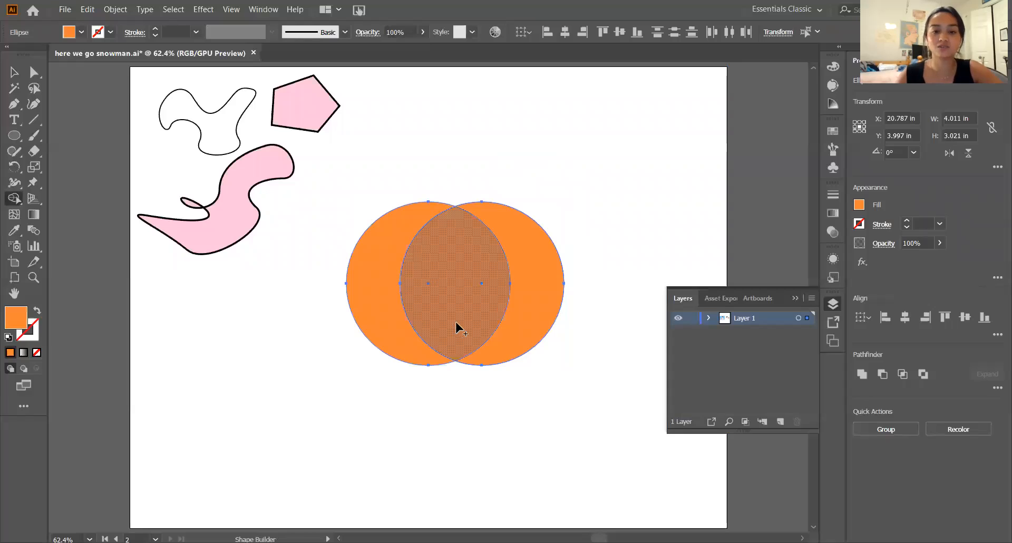
{"action": "left_click", "coordinate": [457, 327]}
- Delete the overlapping middle piece so two orange crescents remain
{"action": "key", "text": "v"}
{"action": "left_click", "coordinate": [464, 406]}
{"action": "left_click", "coordinate": [447, 313]}
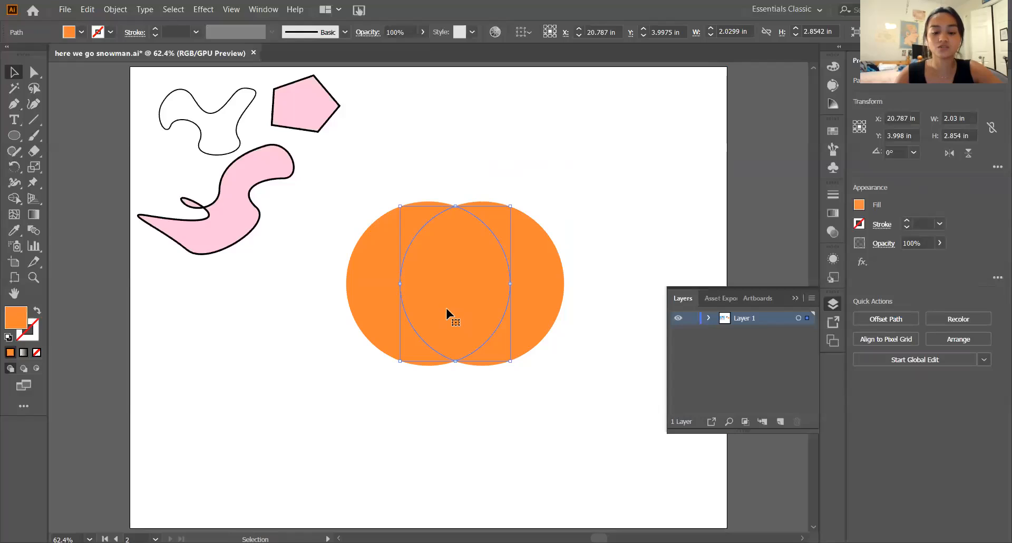
{"action": "key", "text": "Delete"}
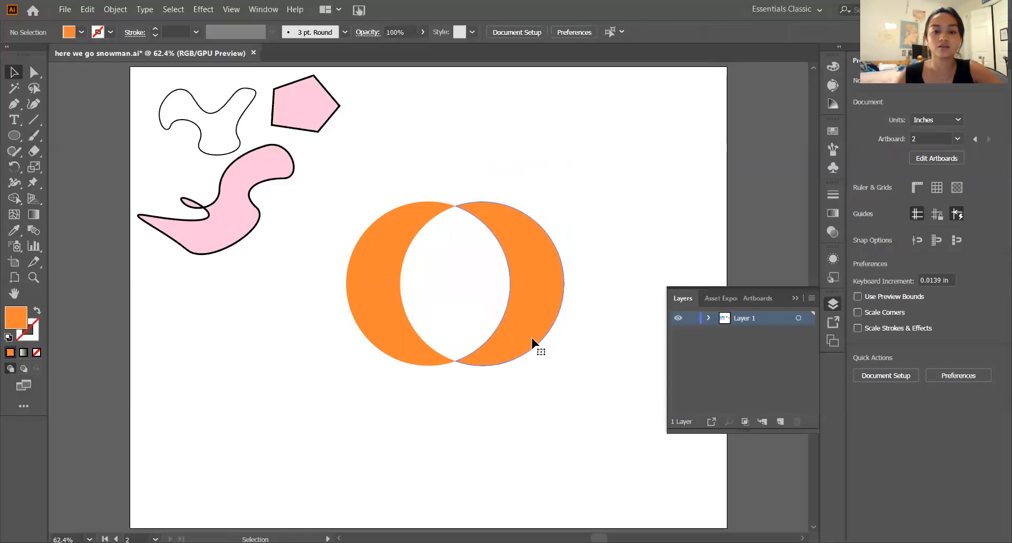
- Move the right-hand crescent away from the other one to about X 23.43 in, Y 1.63 in, and deselect it
{"action": "left_click", "coordinate": [543, 322]}
{"action": "left_click_drag", "start_coordinate": [553, 303], "coordinate": [642, 174]}
{"action": "left_click", "coordinate": [589, 388]}
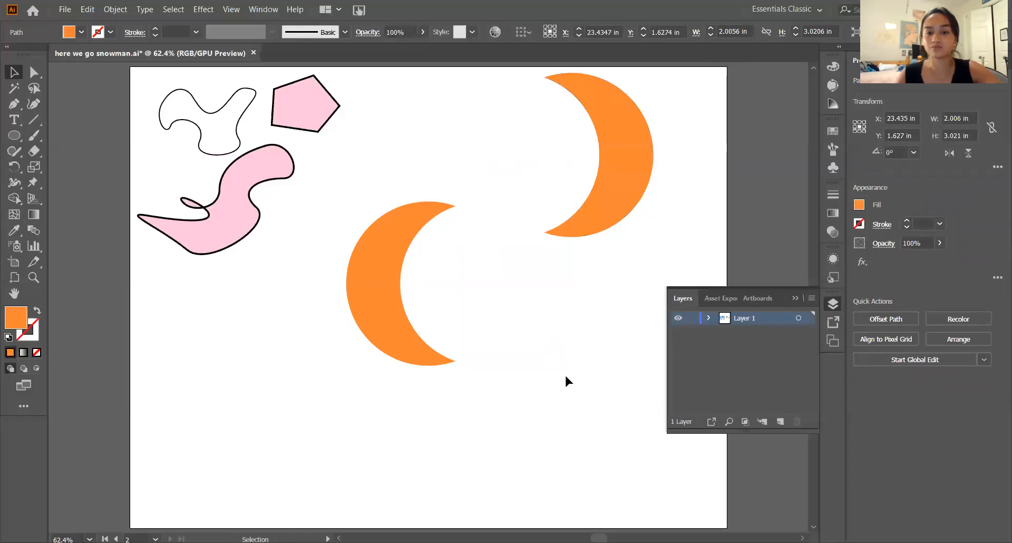
{"action": "left_click", "coordinate": [598, 220]}
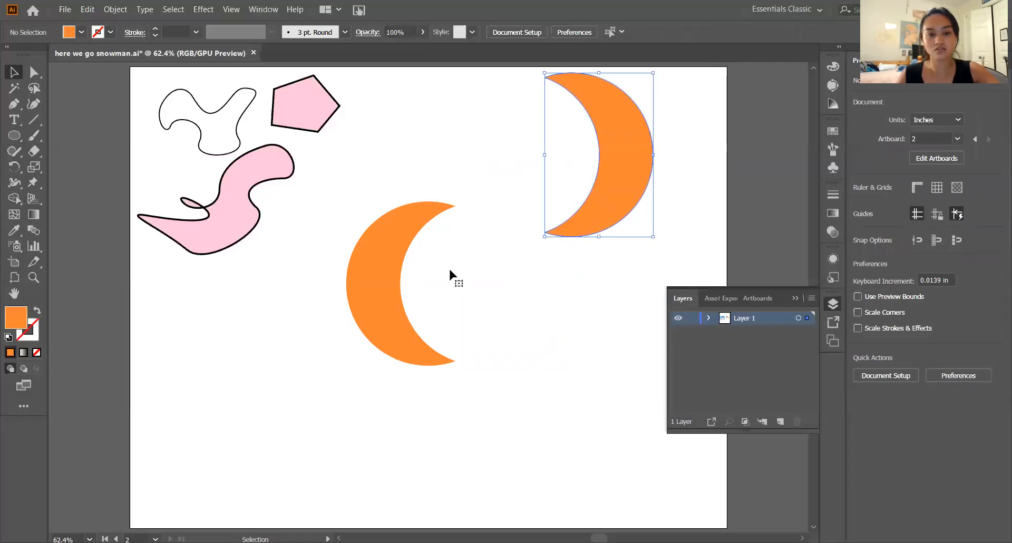
{"action": "left_click", "coordinate": [595, 242]}
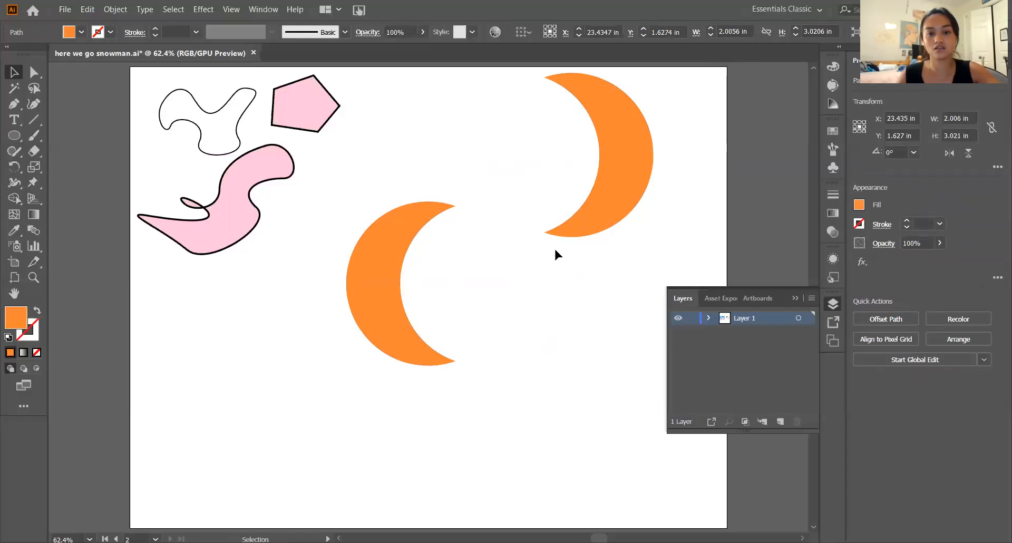
- Draw a closed orange crescent about 0.96 in wide and 2.74 in high with the Pen tool, below the two existing crescents
{"action": "key", "text": "p"}
{"action": "left_click", "coordinate": [582, 293]}
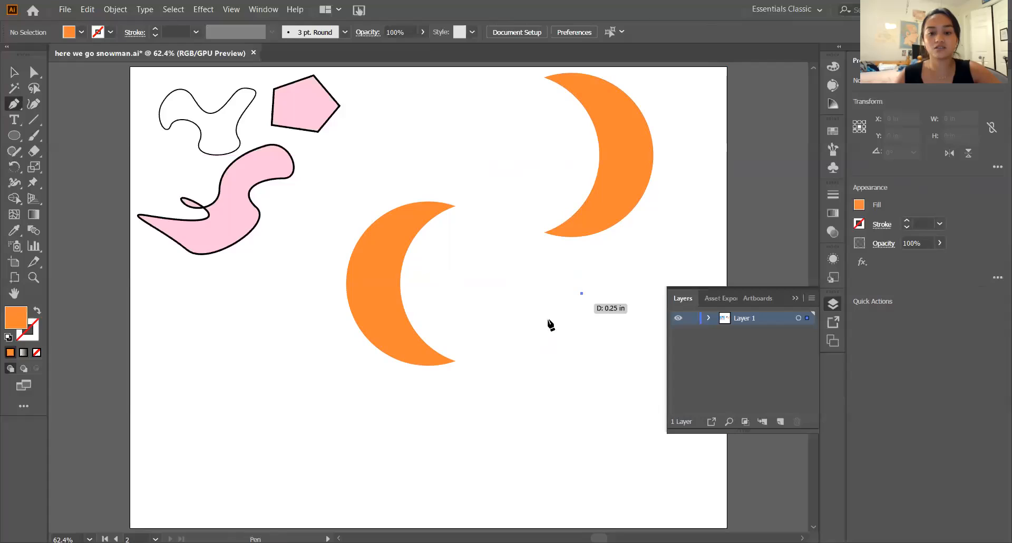
{"action": "left_click_drag", "start_coordinate": [530, 365], "coordinate": [529, 425]}
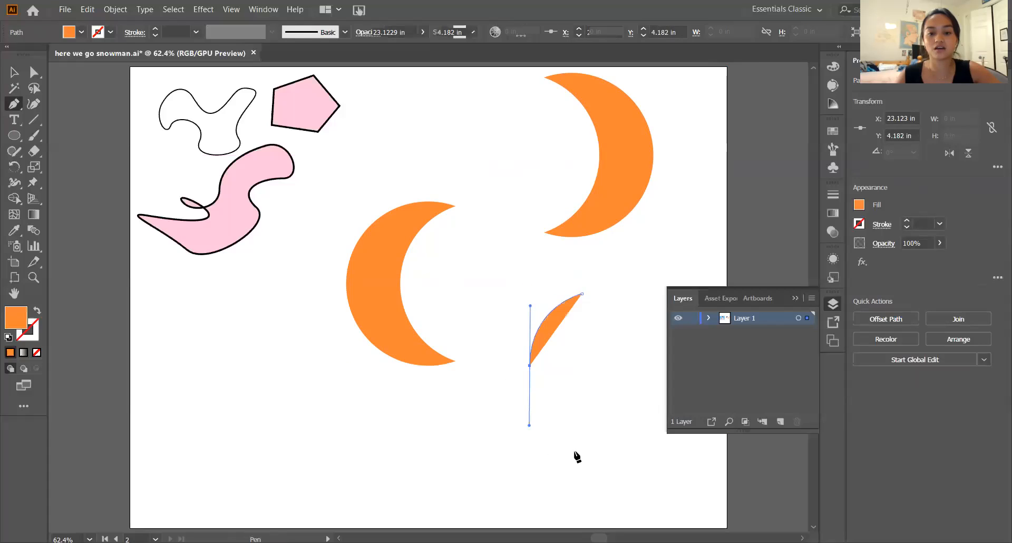
{"action": "left_click", "coordinate": [581, 442]}
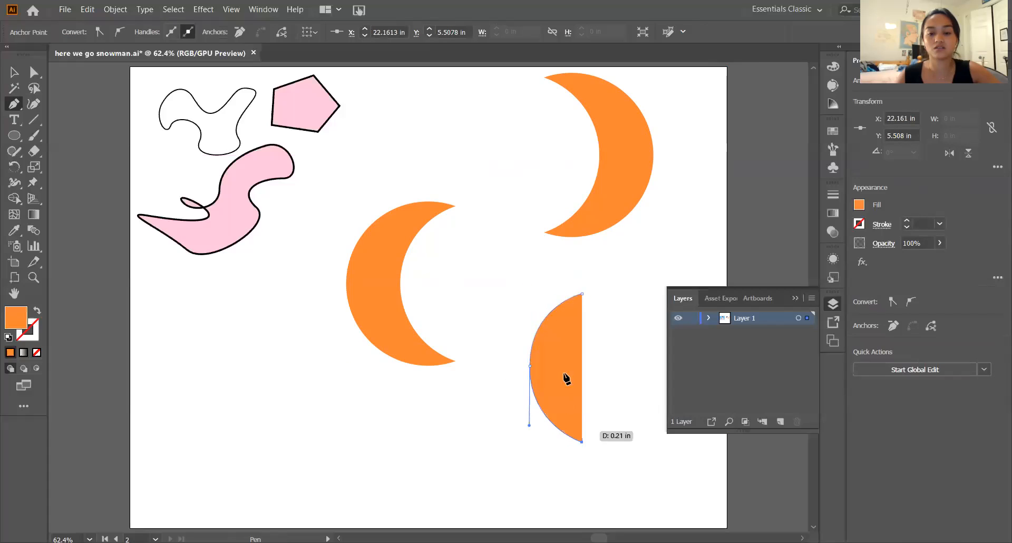
{"action": "left_click_drag", "start_coordinate": [561, 365], "coordinate": [560, 331]}
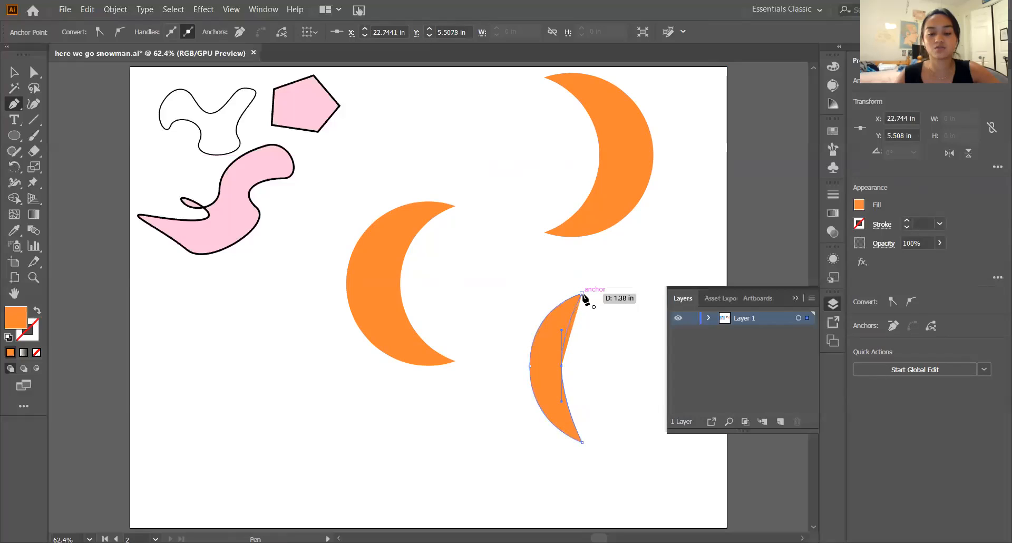
{"action": "left_click", "coordinate": [582, 294]}
{"action": "key", "text": "v"}
{"action": "left_click", "coordinate": [623, 375]}
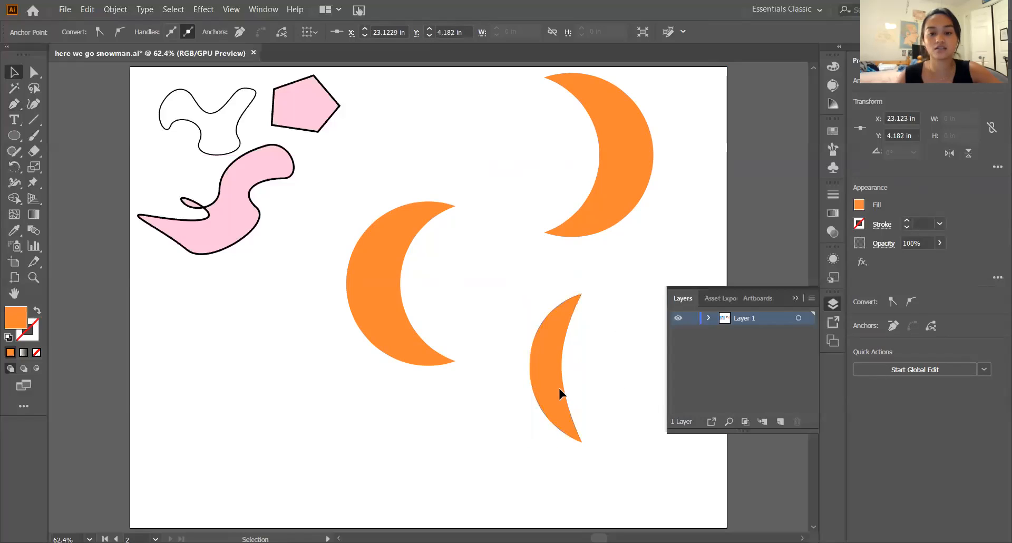
- Move the pen-drawn crescent to the artboard's lower left and pull its two tips further right to deepen the curve
{"action": "left_click_drag", "start_coordinate": [559, 389], "coordinate": [261, 432]}
{"action": "key", "text": "a"}
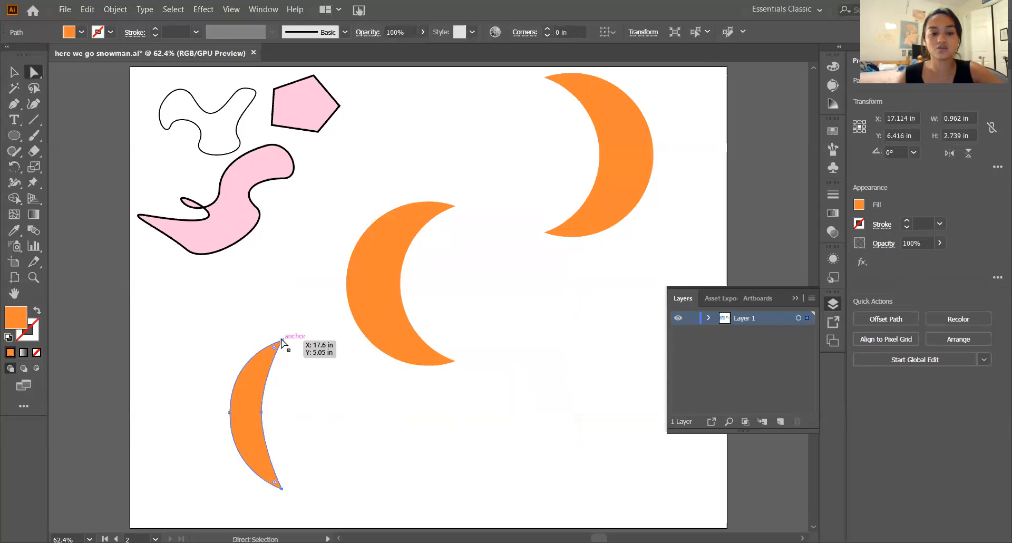
{"action": "left_click_drag", "start_coordinate": [283, 342], "coordinate": [319, 353]}
{"action": "left_click_drag", "start_coordinate": [282, 487], "coordinate": [334, 471]}
{"action": "key", "text": "v"}
- Delete the pen-drawn crescent and the right-facing crescent near the artboard's upper right, keeping only the left one
{"action": "left_click", "coordinate": [249, 426]}
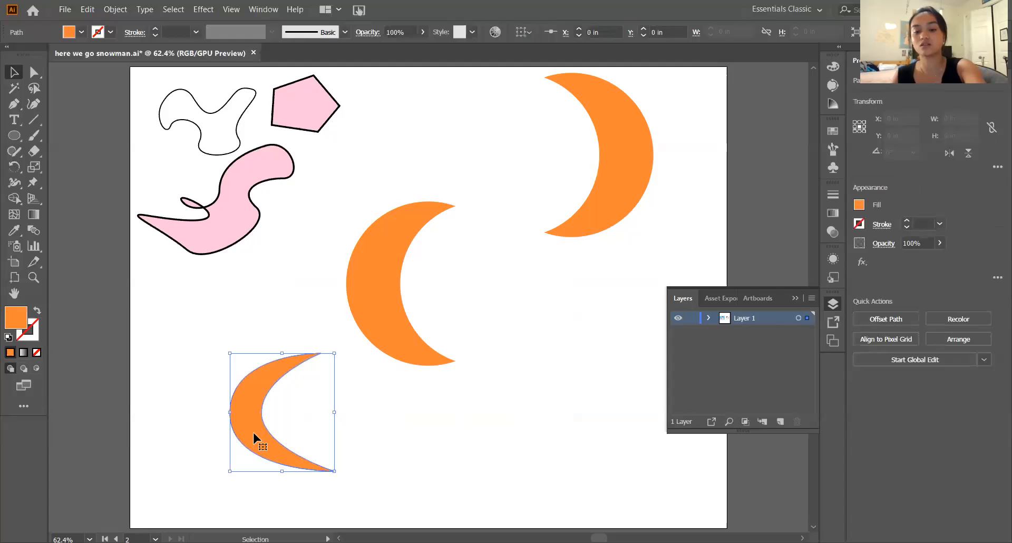
{"action": "key", "text": "Delete"}
{"action": "left_click", "coordinate": [609, 220]}
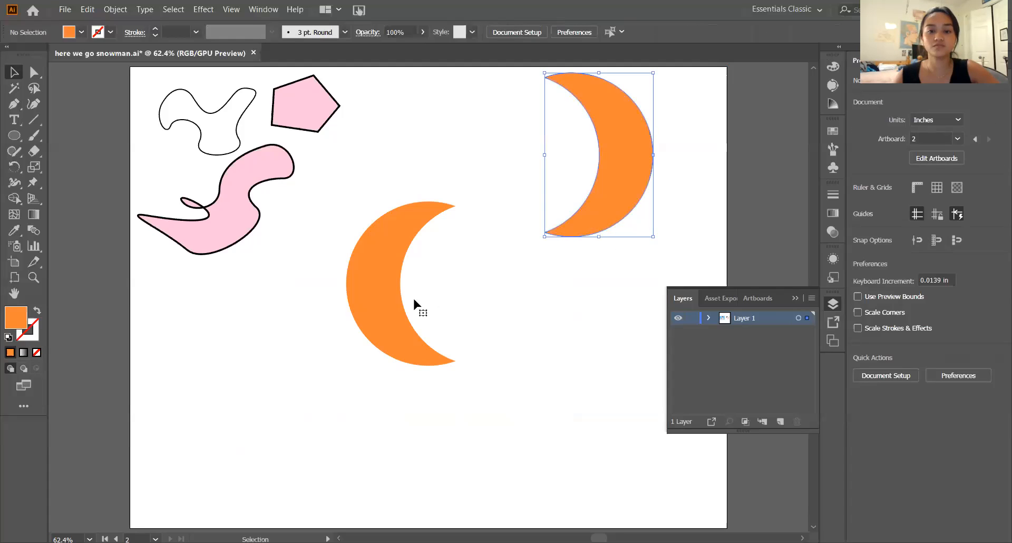
{"action": "key", "text": "Delete"}
- Scale the remaining crescent down to a little over half size, place it below the pink curved shape, and collapse the layers list
{"action": "left_click", "coordinate": [384, 290]}
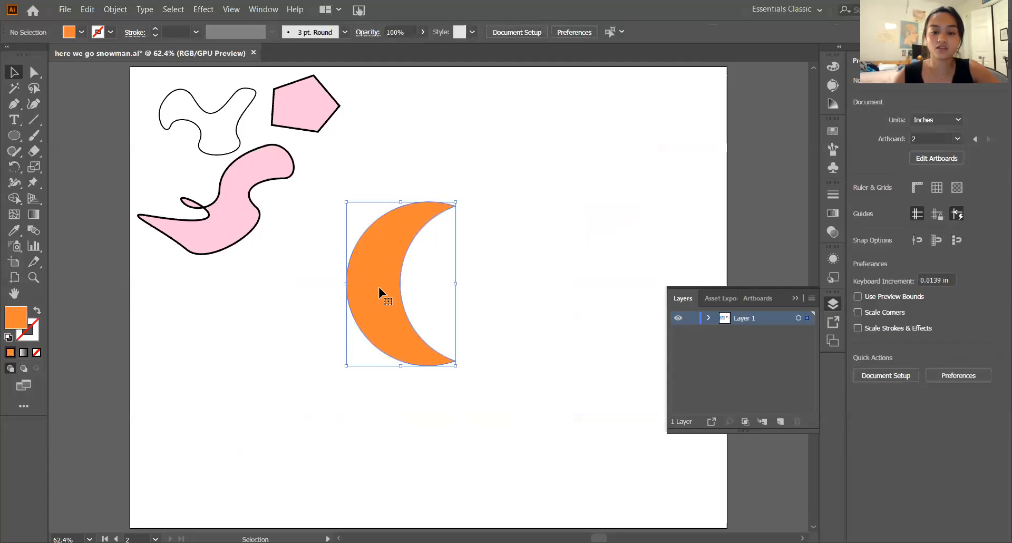
{"action": "left_click_drag", "start_coordinate": [456, 364], "coordinate": [148, 369]}
{"action": "left_click", "coordinate": [563, 68]}
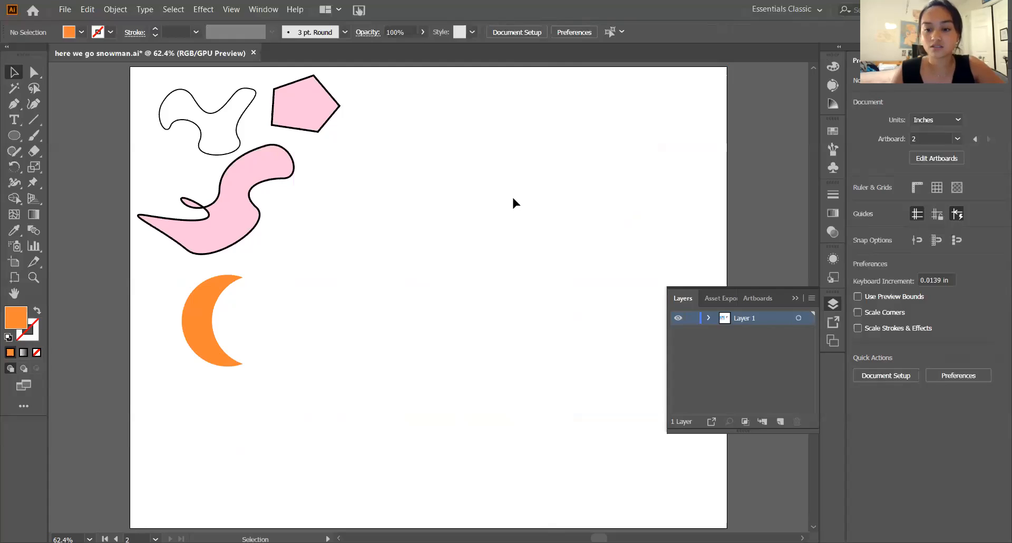
{"action": "left_click", "coordinate": [795, 298]}
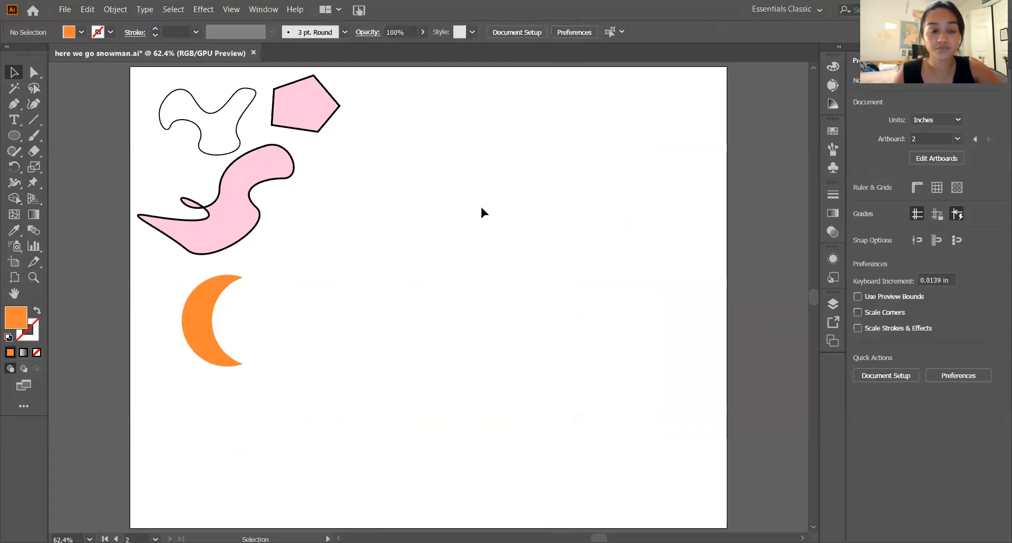